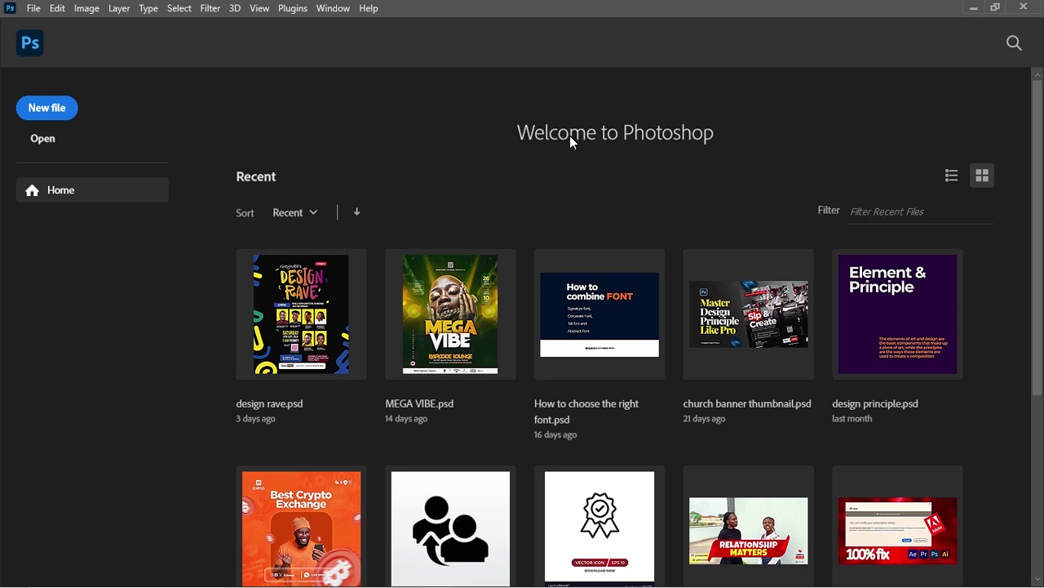
# Create a new document from the 4 x 4 in @ 300 ppi preset, in inches, named 'birthday flyer'
pyautogui.click(47, 108)
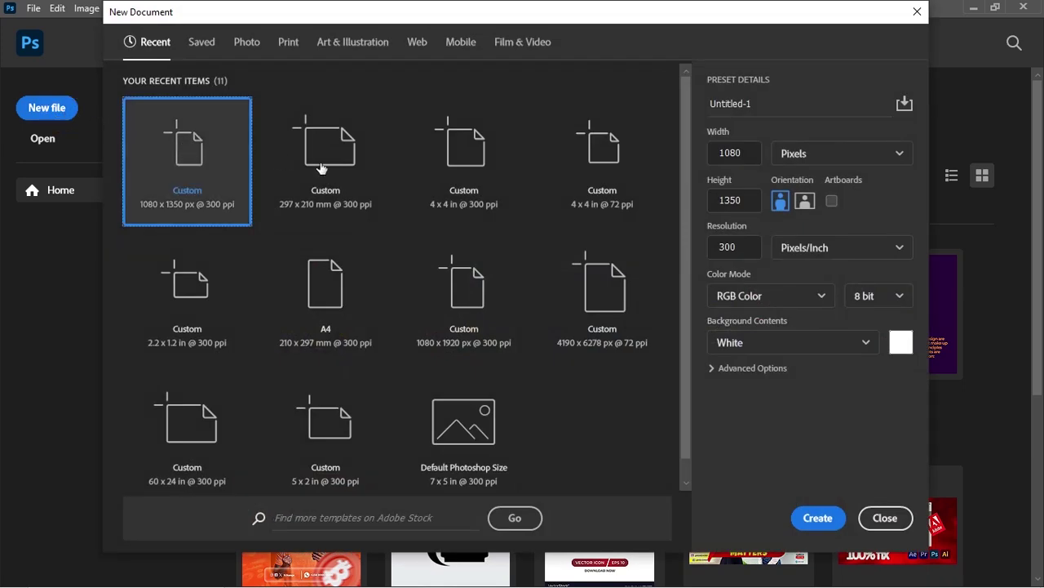
pyautogui.click(459, 163)
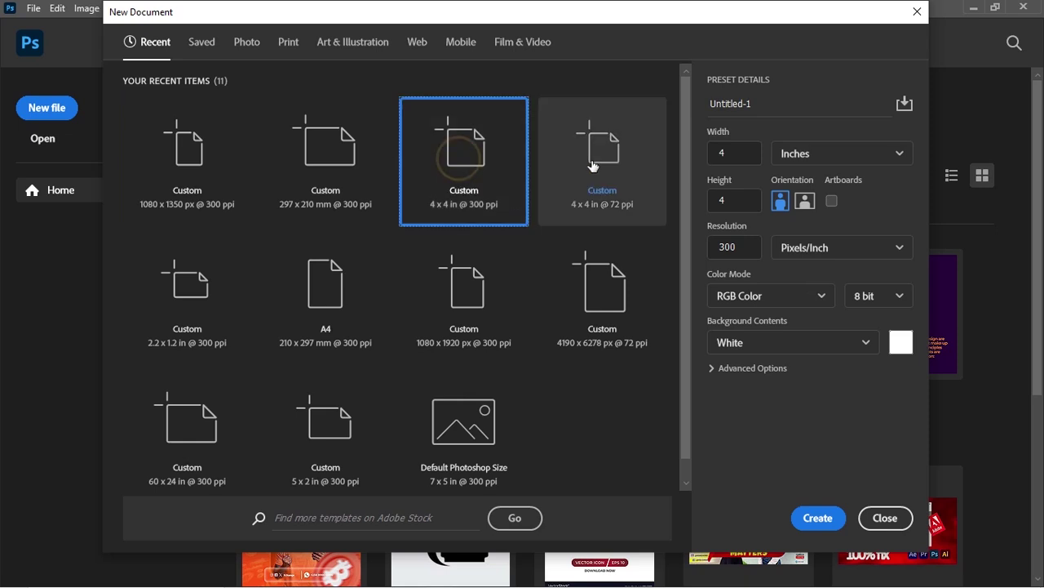
pyautogui.click(794, 156)
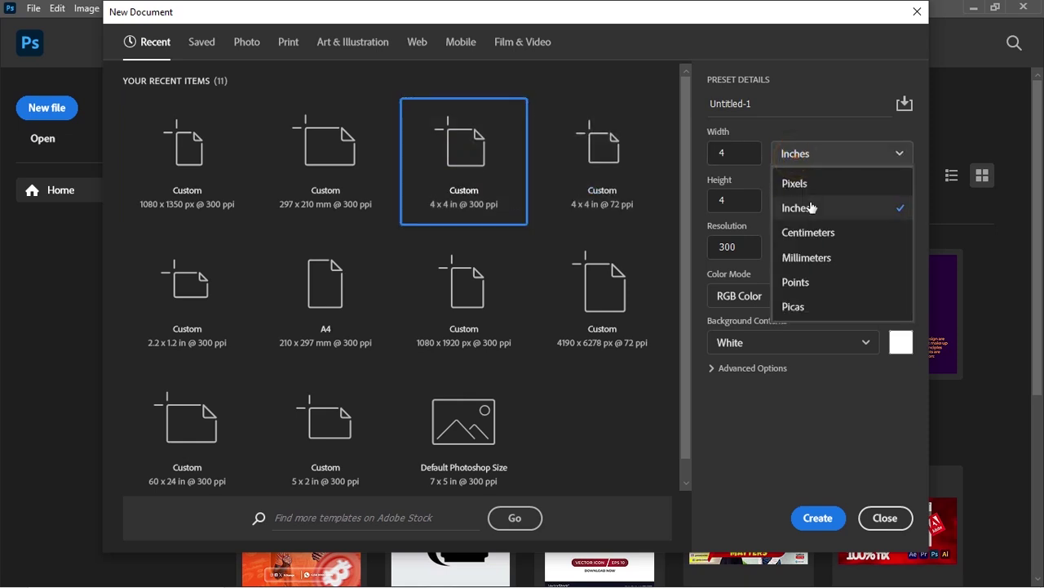
pyautogui.click(784, 155)
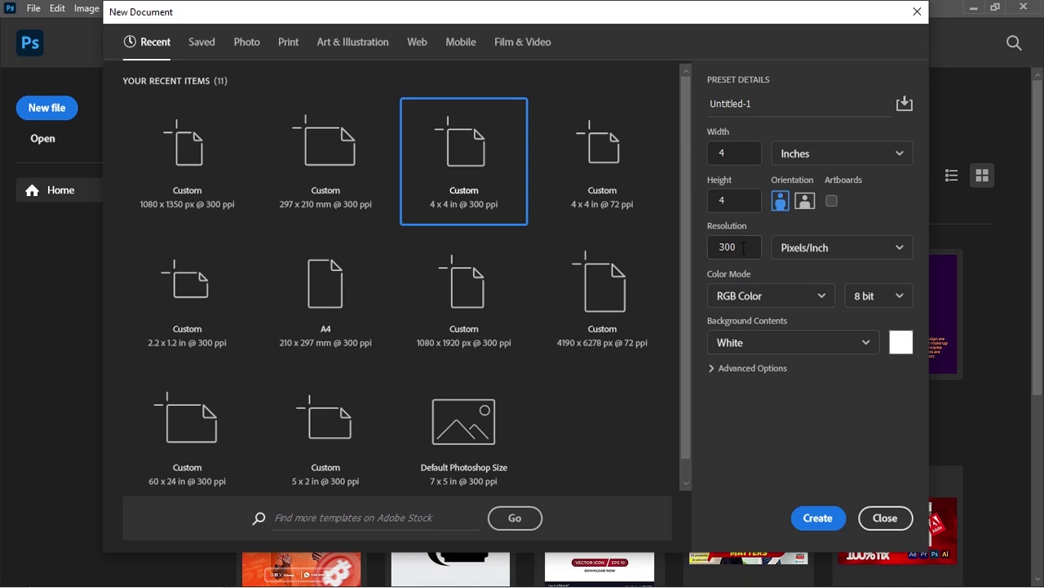
pyautogui.click(761, 104)
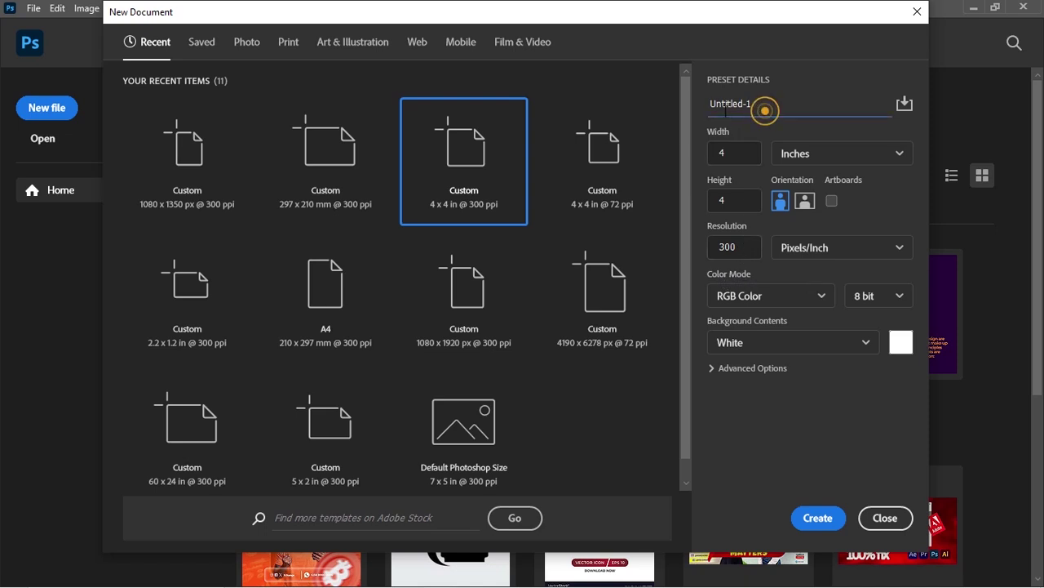
pyautogui.click(768, 97)
pyautogui.hotkey('ctrl', 'a')
pyautogui.write('birthday ')
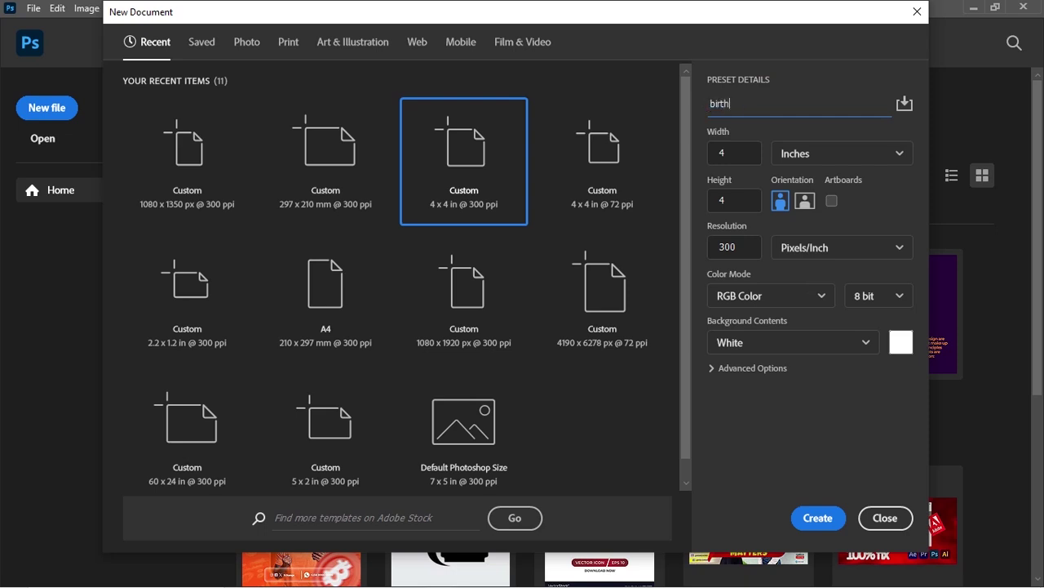
pyautogui.write('flyer')
pyautogui.click(815, 517)
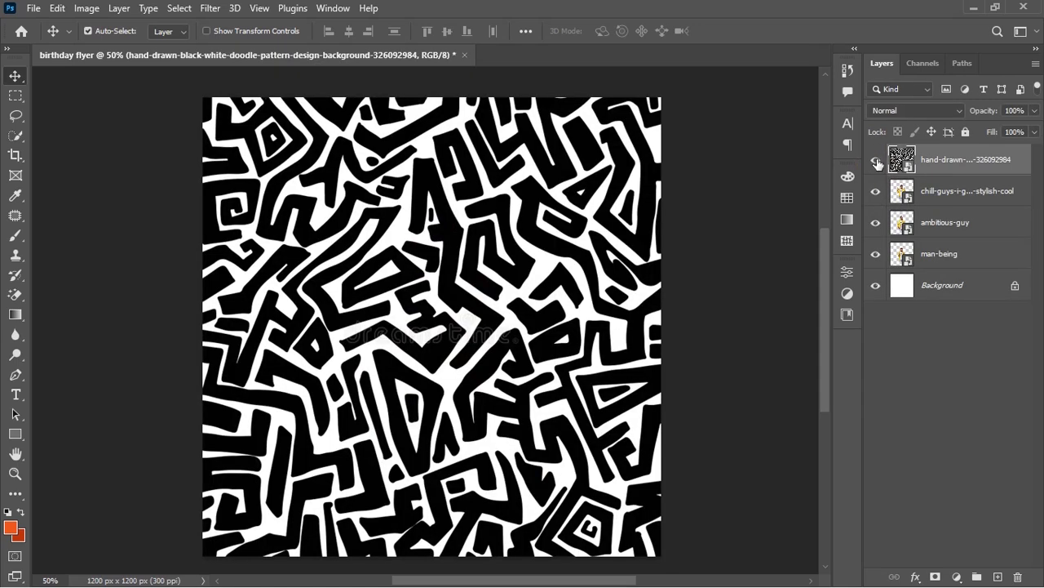
# Hide the chill-guys, ambitious-guy and man-being cutouts, then move the doodle pattern above Background and show it
pyautogui.click(875, 160)
pyautogui.click(876, 193)
pyautogui.click(876, 222)
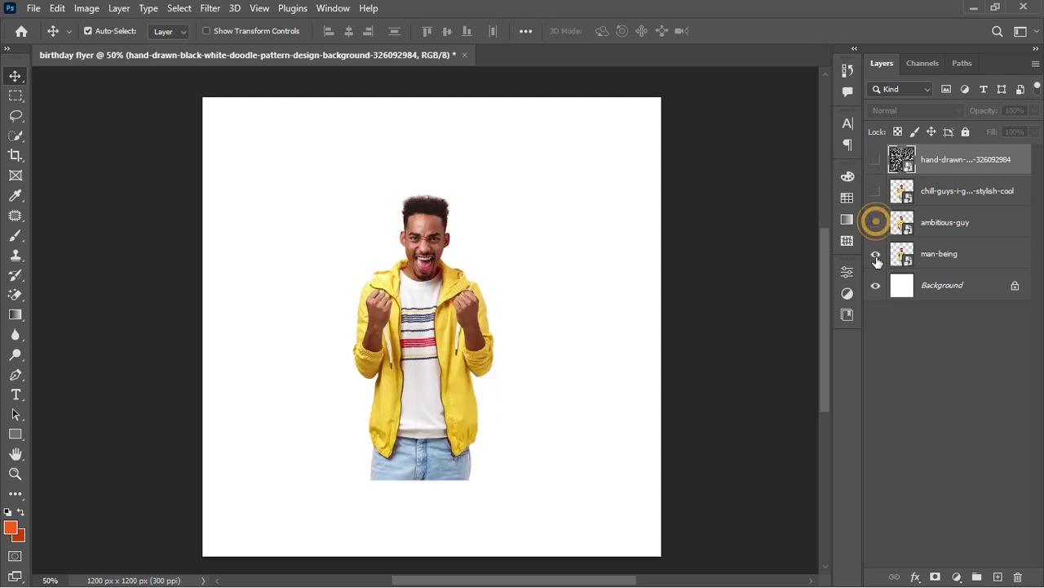
pyautogui.click(876, 254)
pyautogui.moveTo(958, 172); pyautogui.dragTo(951, 279)
pyautogui.click(875, 254)
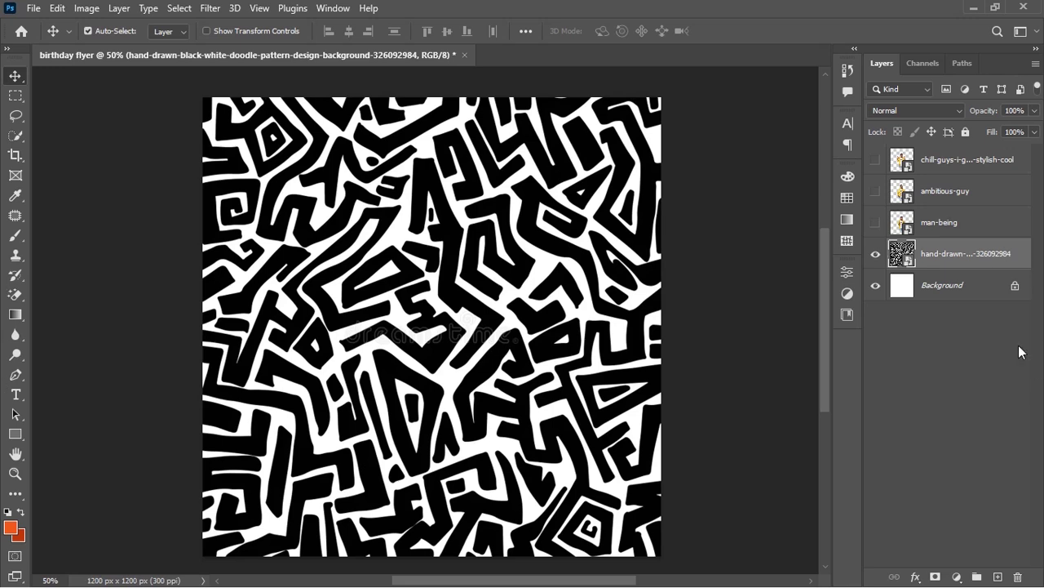
# Add a near-black (0a0a0a) Solid Color fill layer beneath the doodle pattern layer
pyautogui.click(956, 576)
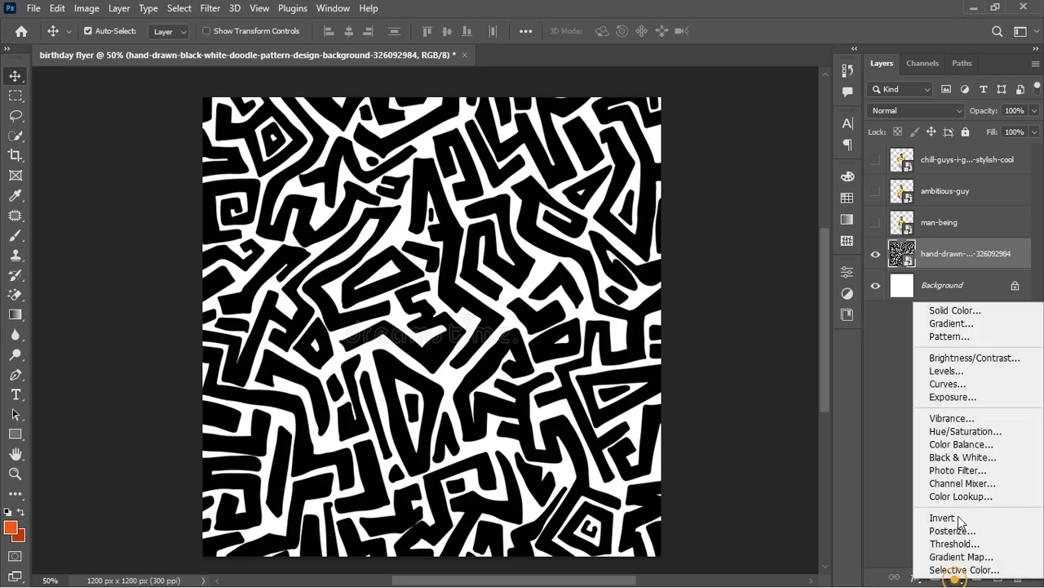
pyautogui.click(961, 312)
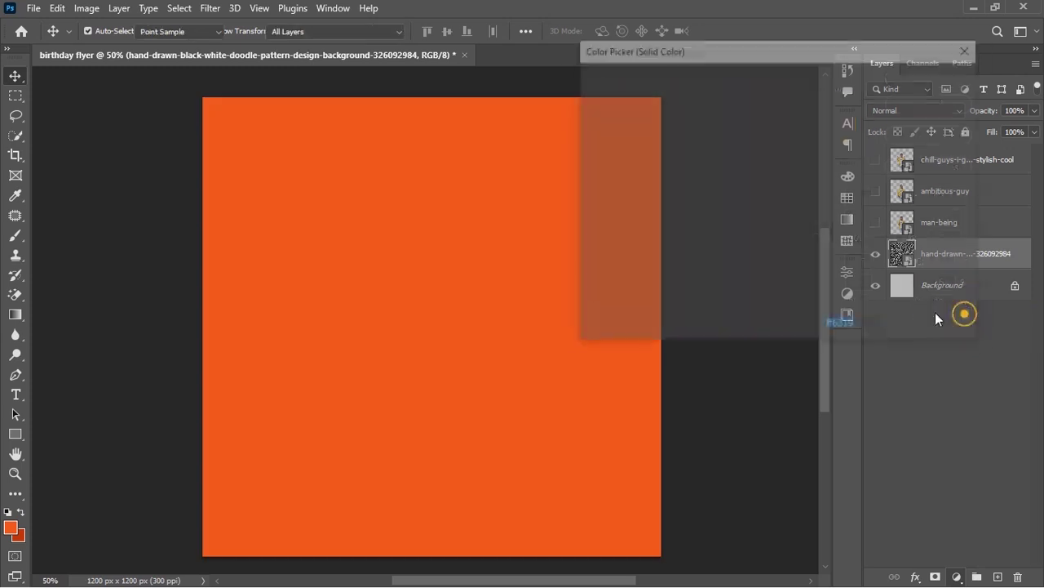
pyautogui.moveTo(603, 264); pyautogui.dragTo(577, 270)
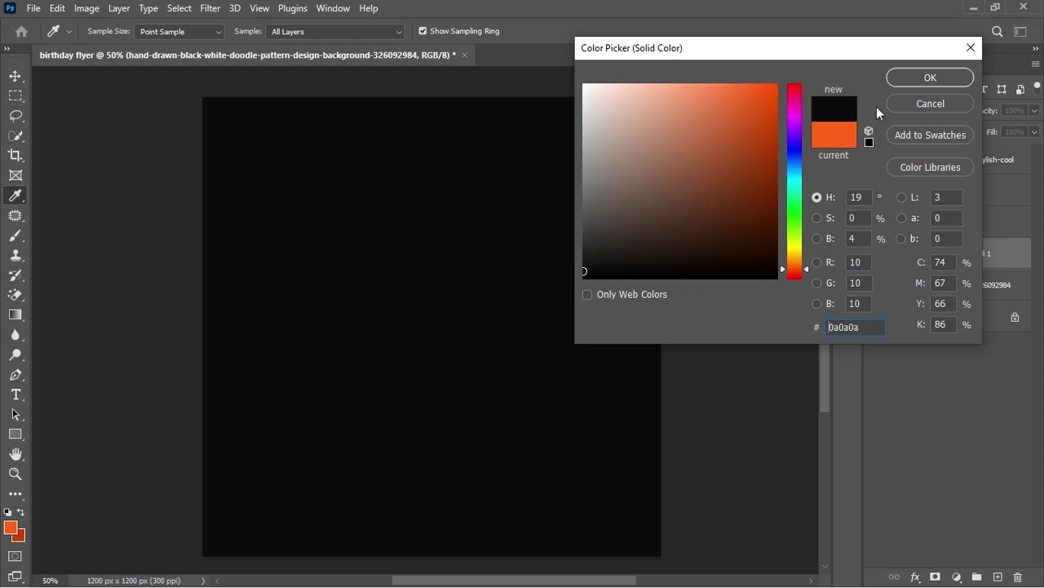
pyautogui.click(929, 78)
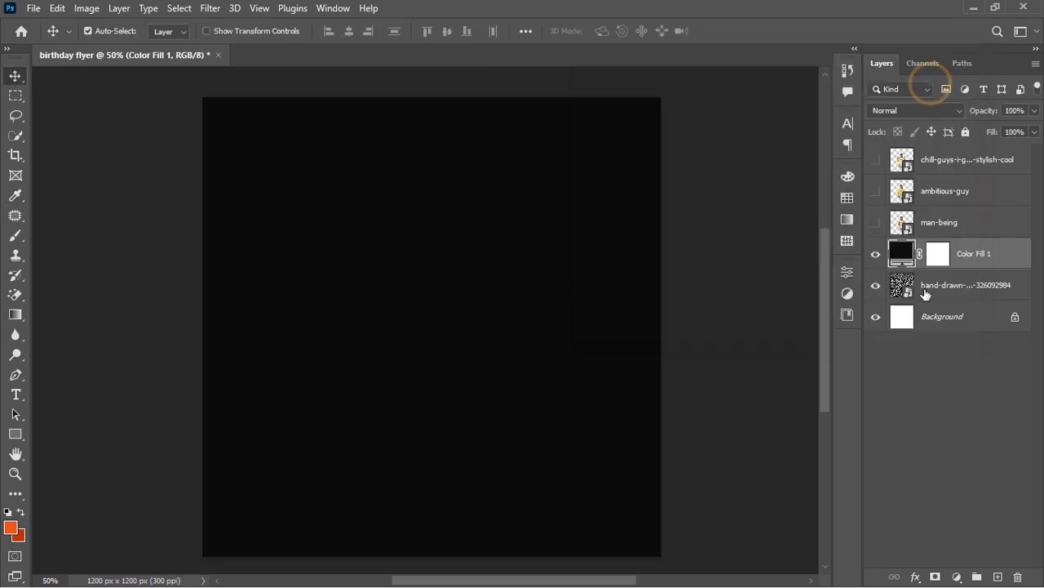
pyautogui.moveTo(981, 252); pyautogui.dragTo(972, 294)
pyautogui.click(877, 254)
pyautogui.click(876, 253)
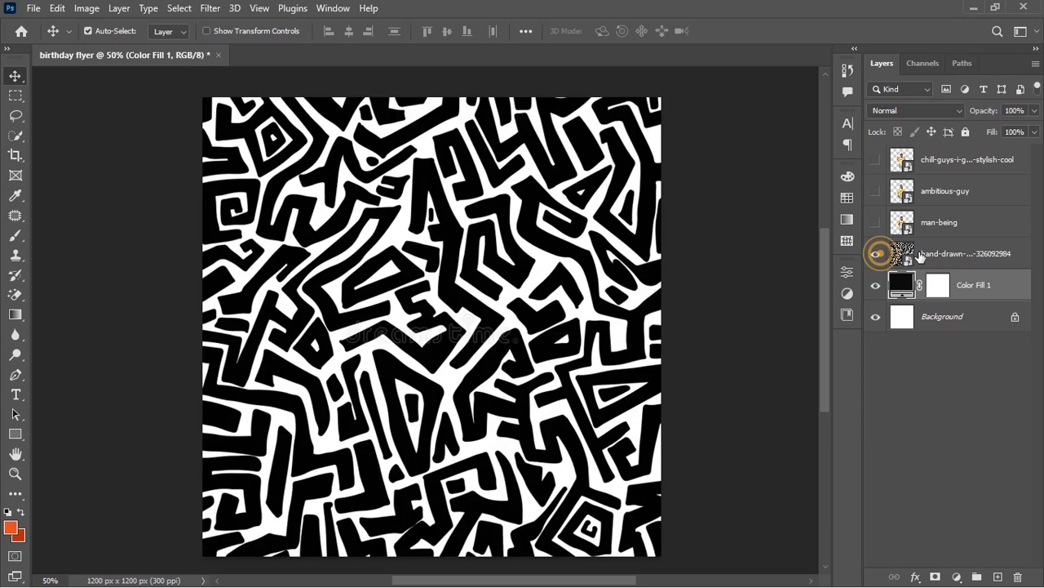
# Set the doodle pattern layer's blend mode to Soft Light
pyautogui.click(922, 255)
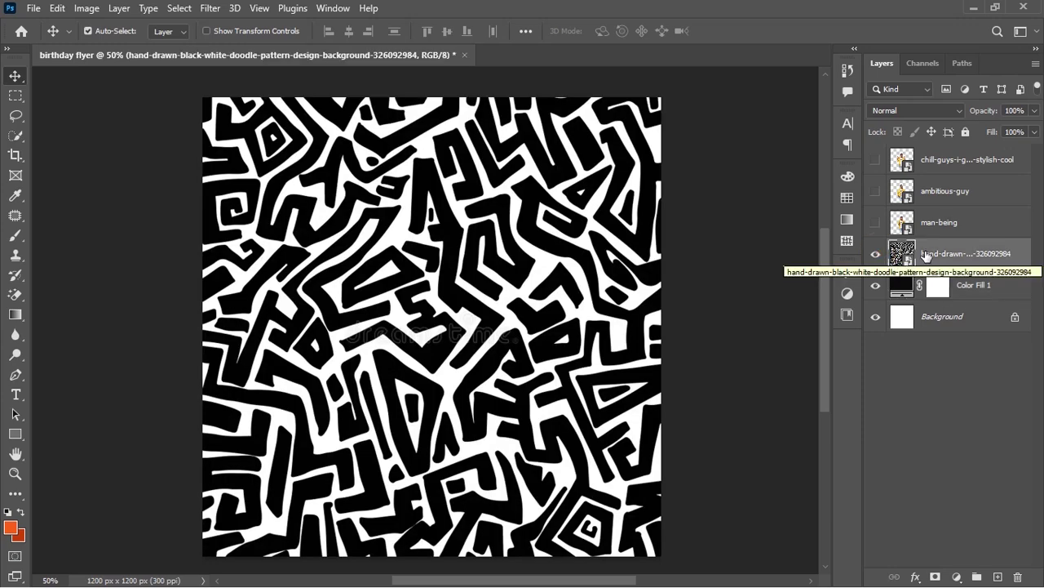
pyautogui.click(927, 109)
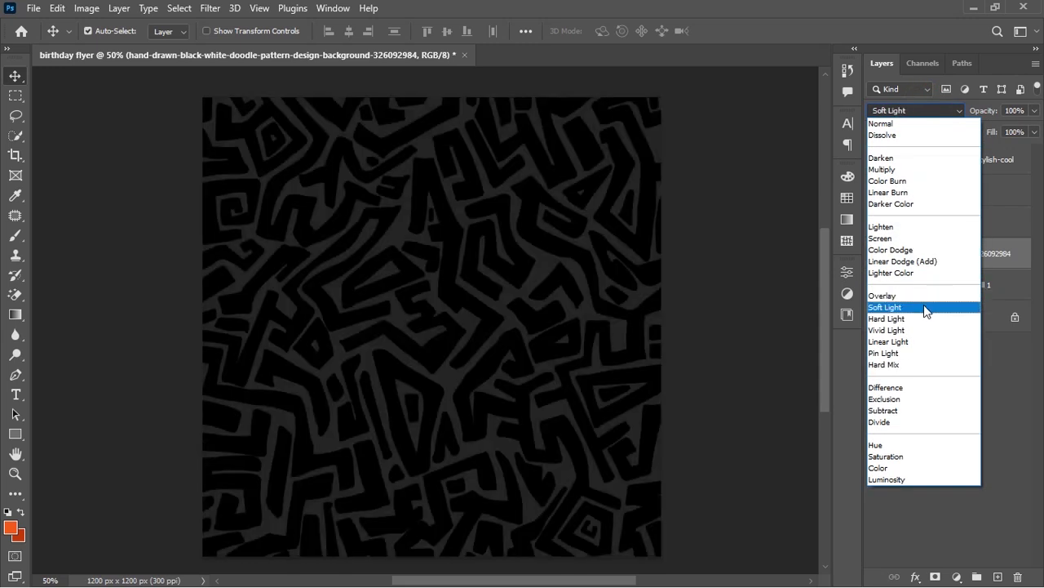
pyautogui.click(923, 306)
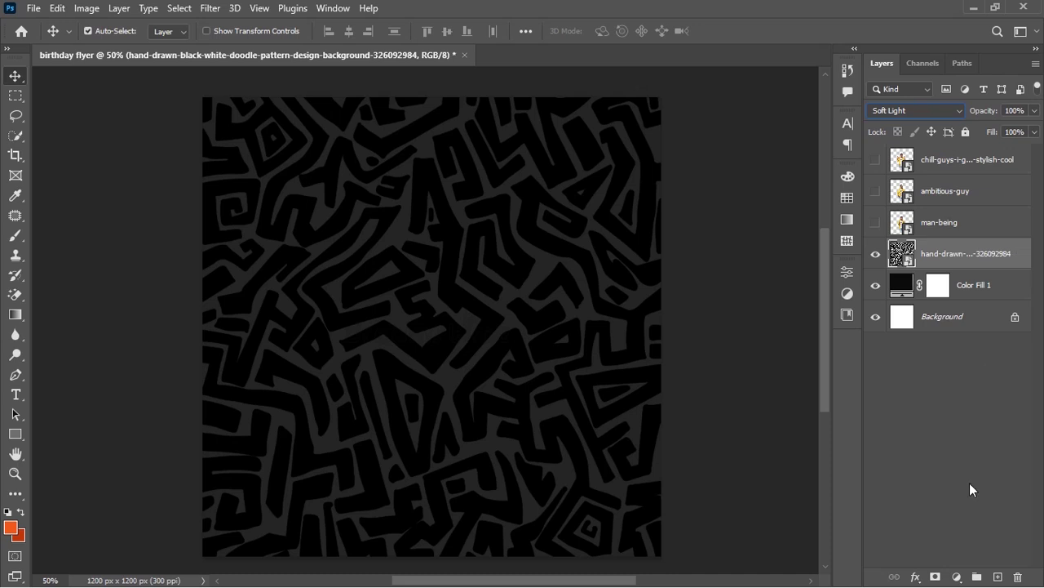
pyautogui.click(958, 577)
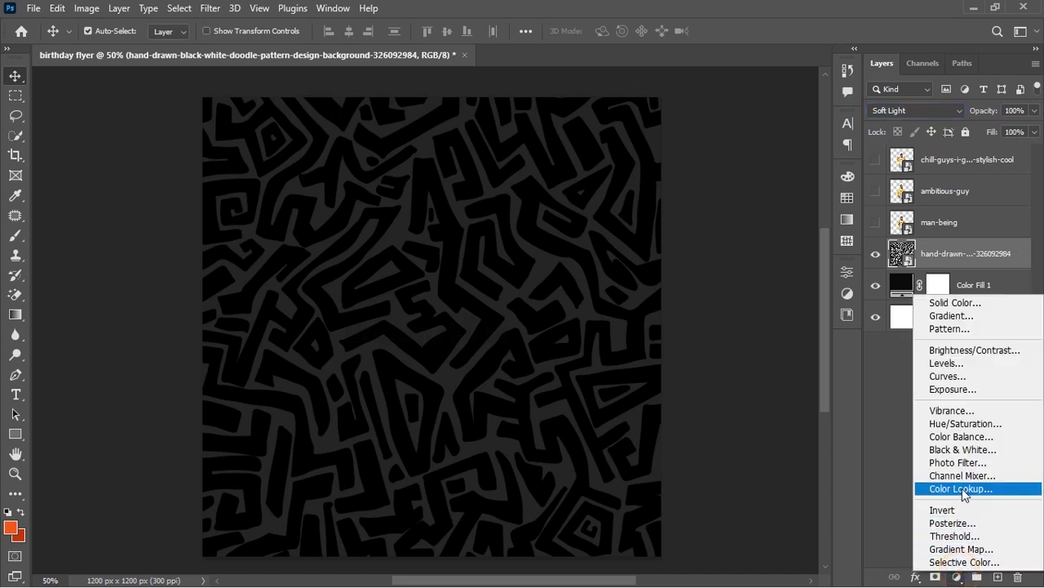
# Add a Gradient fill, delete the orange right stop, and make the left stop near-black at 27%
pyautogui.click(951, 315)
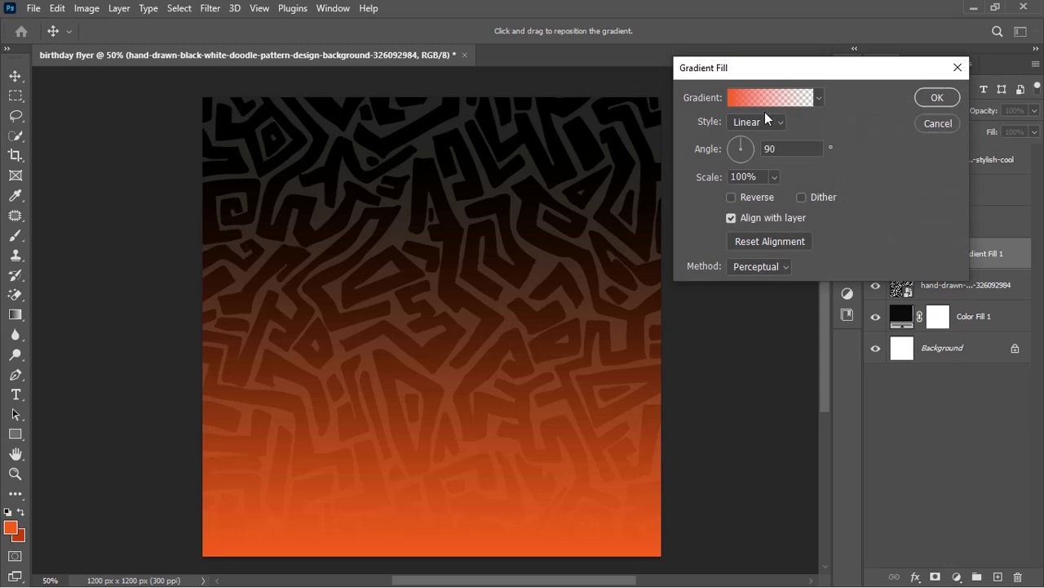
pyautogui.click(757, 104)
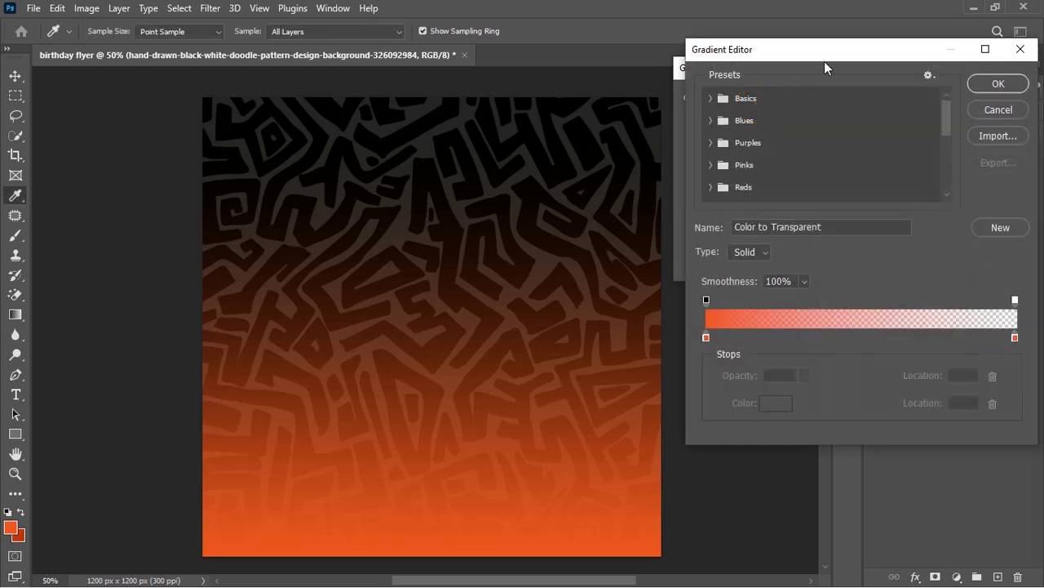
pyautogui.click(1014, 339)
pyautogui.moveTo(1013, 340); pyautogui.dragTo(1015, 360)
pyautogui.click(707, 337)
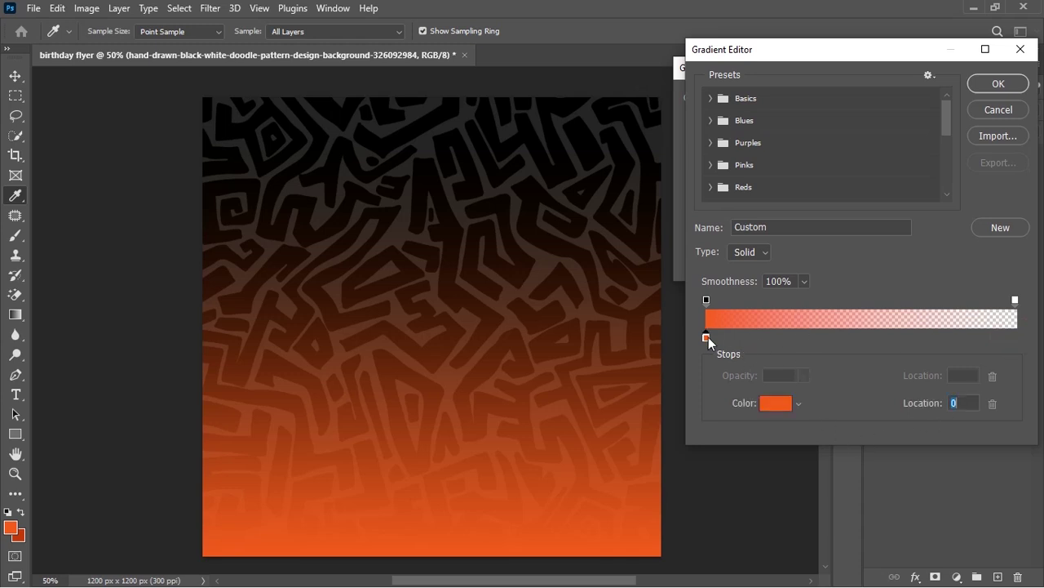
pyautogui.click(773, 402)
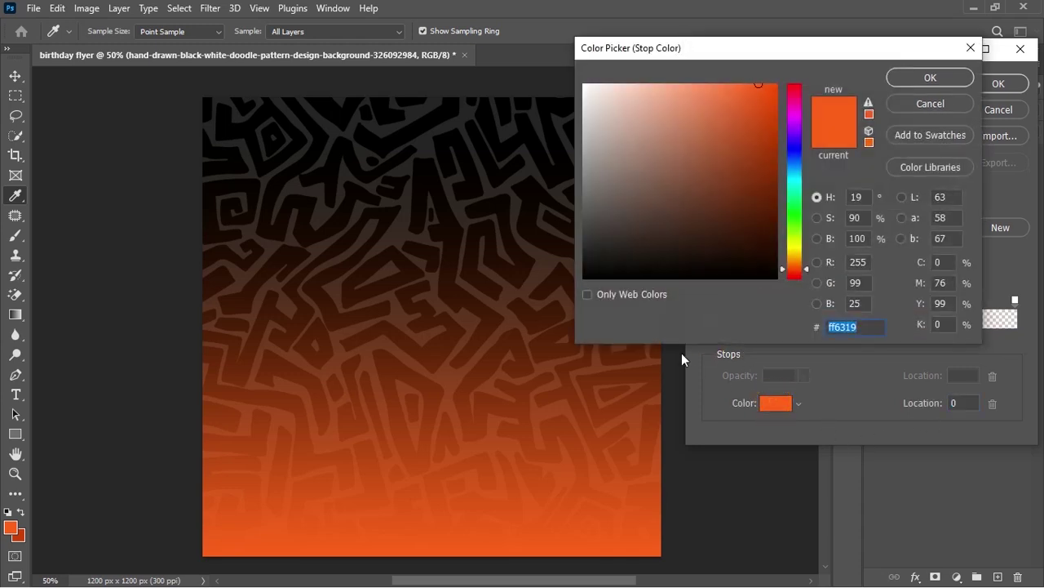
pyautogui.moveTo(614, 266); pyautogui.dragTo(583, 267)
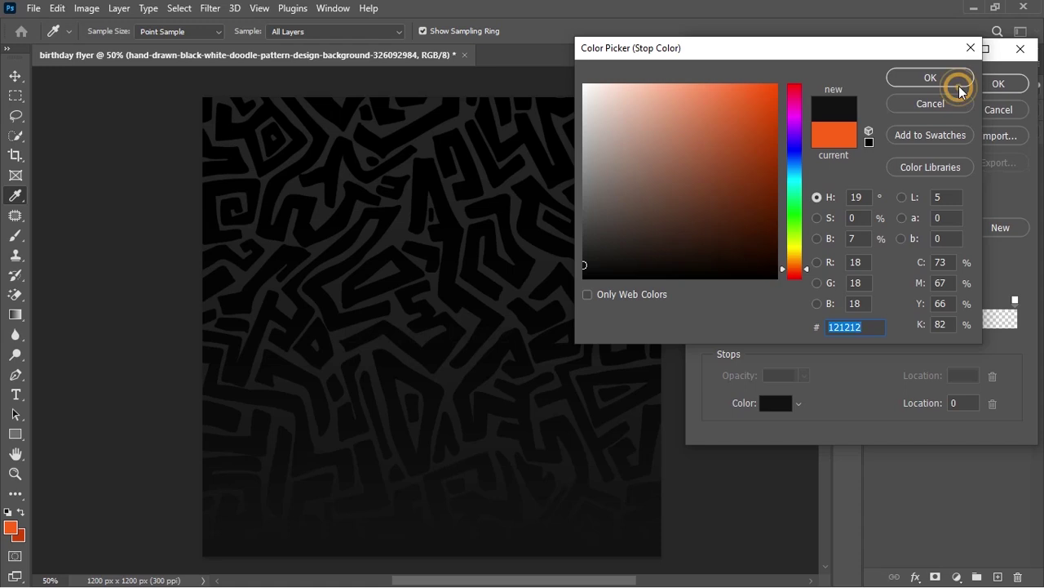
pyautogui.click(959, 85)
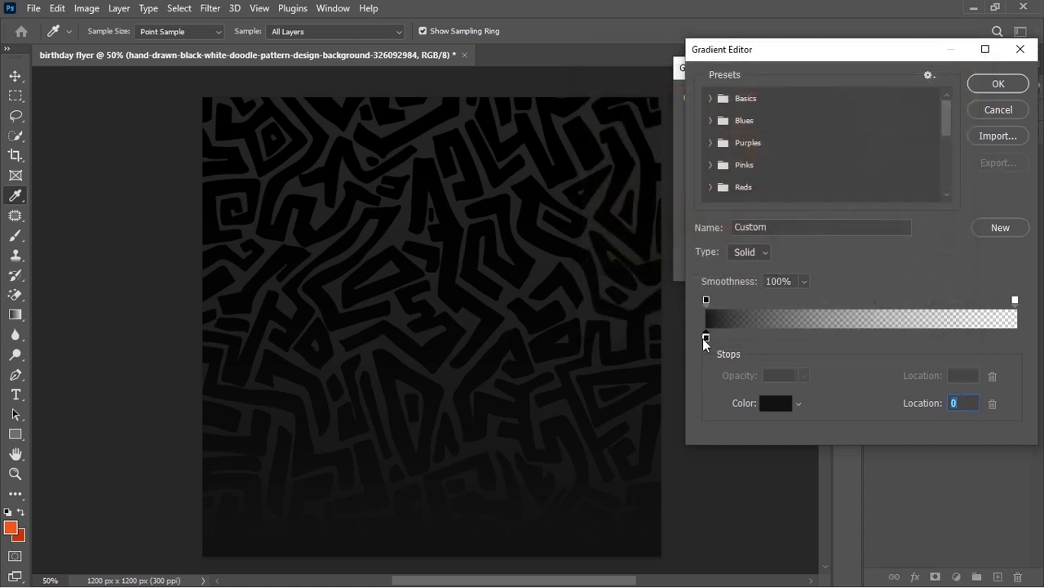
pyautogui.moveTo(705, 337); pyautogui.dragTo(787, 337)
pyautogui.moveTo(787, 339); pyautogui.dragTo(790, 340)
pyautogui.click(989, 84)
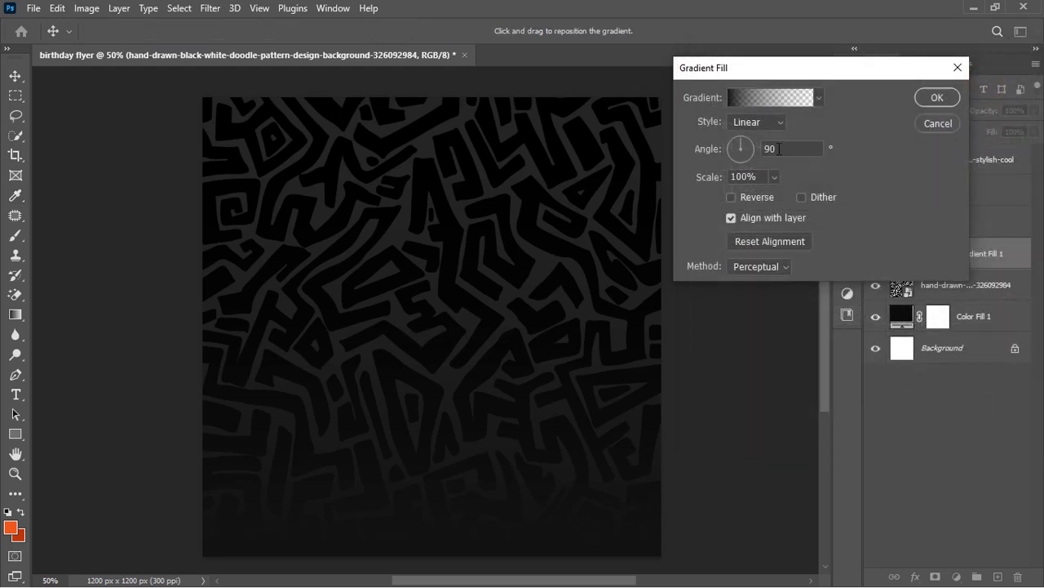
# Angle the gradient to about 139° and shift its fade left so the right side darkens
pyautogui.moveTo(754, 146); pyautogui.dragTo(734, 147)
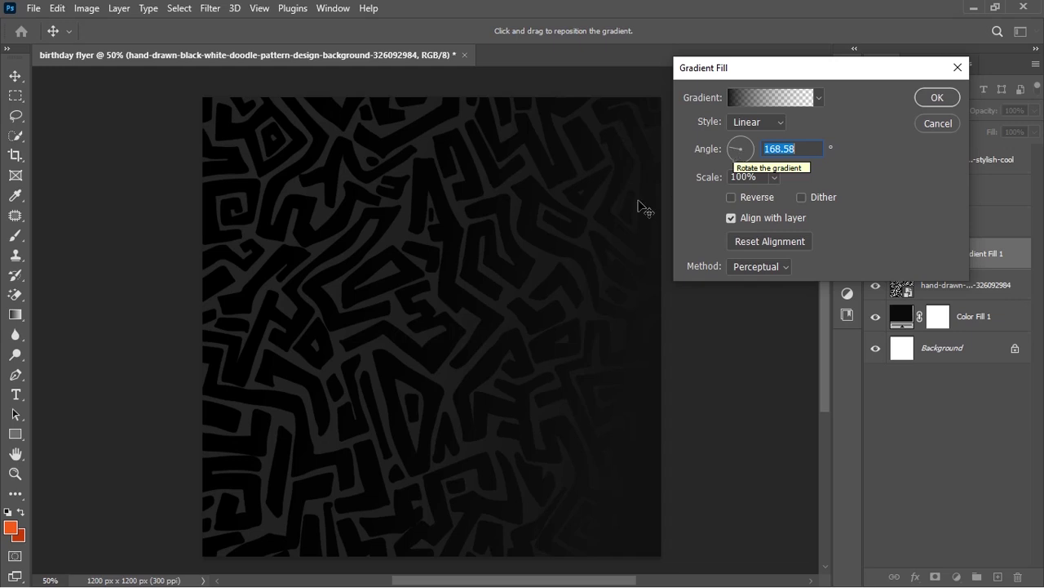
pyautogui.moveTo(625, 353); pyautogui.dragTo(515, 378)
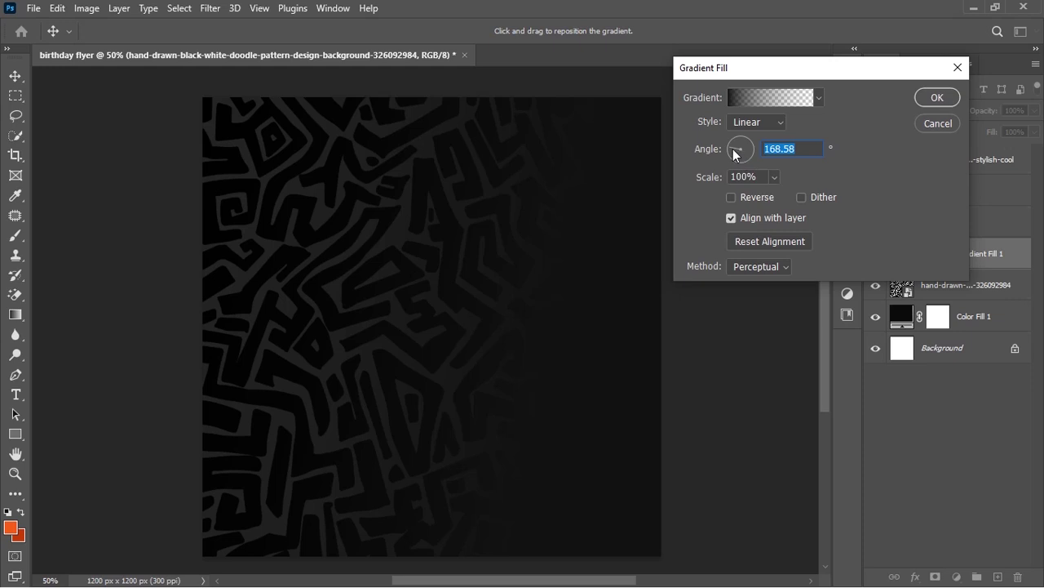
pyautogui.moveTo(733, 148); pyautogui.dragTo(734, 151)
pyautogui.moveTo(531, 381)
pyautogui.mouseDown()
pyautogui.moveTo(459, 362)
pyautogui.moveTo(527, 378)
pyautogui.mouseUp()
pyautogui.moveTo(736, 149); pyautogui.dragTo(740, 154)
pyautogui.click(936, 97)
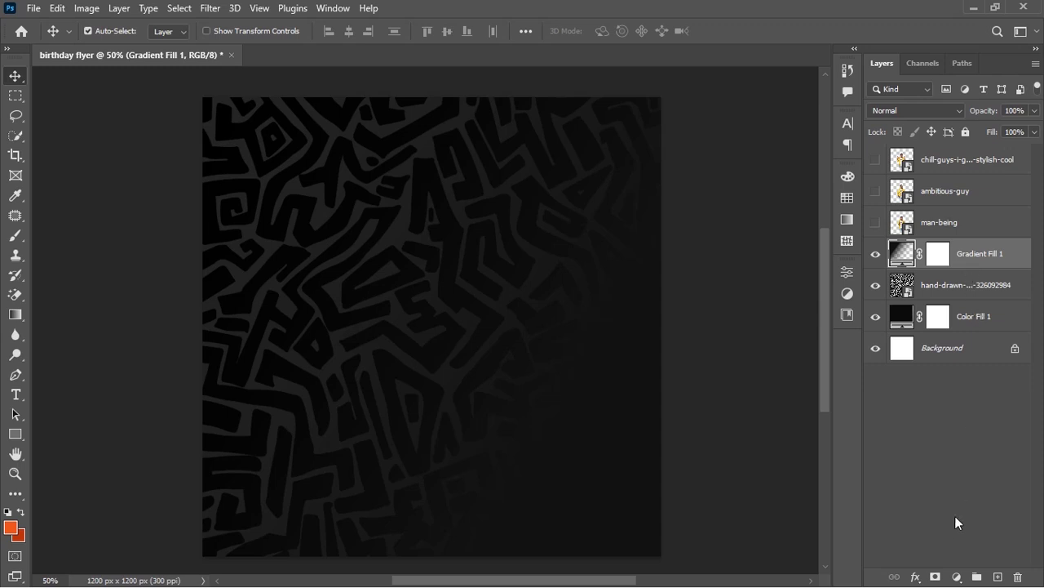
# Add an Exposure adjustment layer darkening the background to about -1.44
pyautogui.click(955, 576)
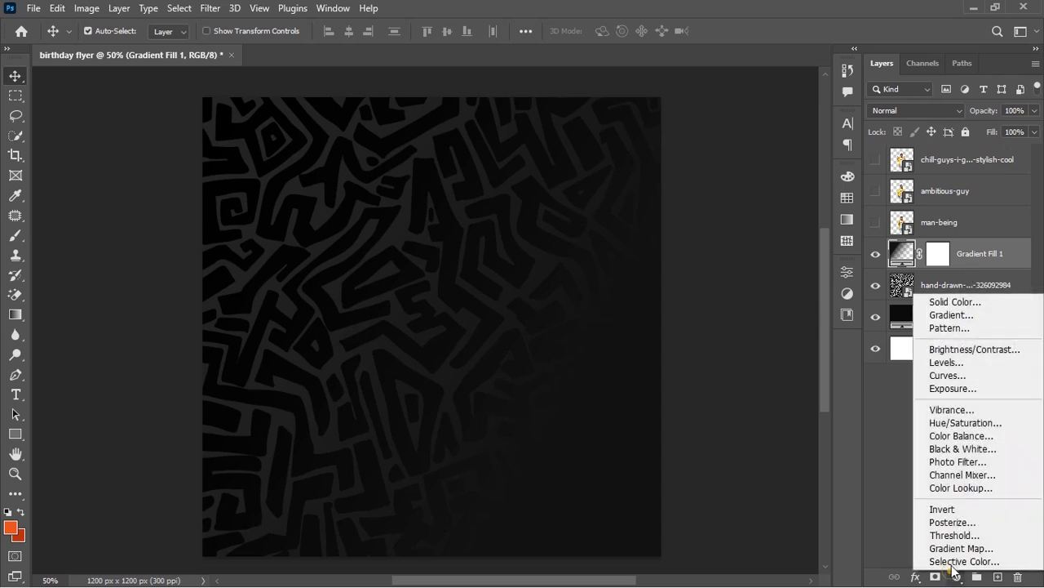
pyautogui.click(965, 389)
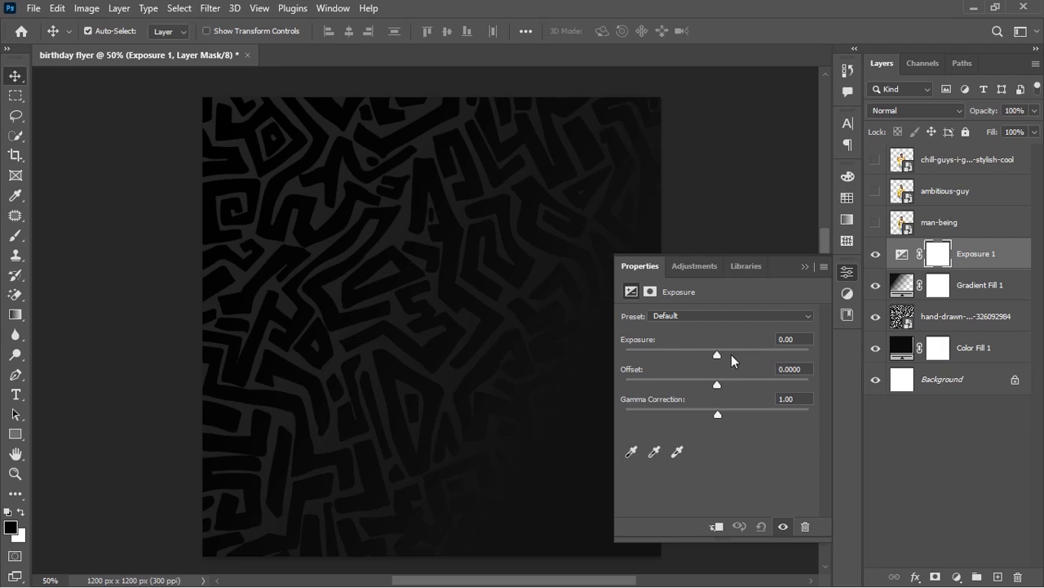
pyautogui.moveTo(717, 354); pyautogui.dragTo(701, 359)
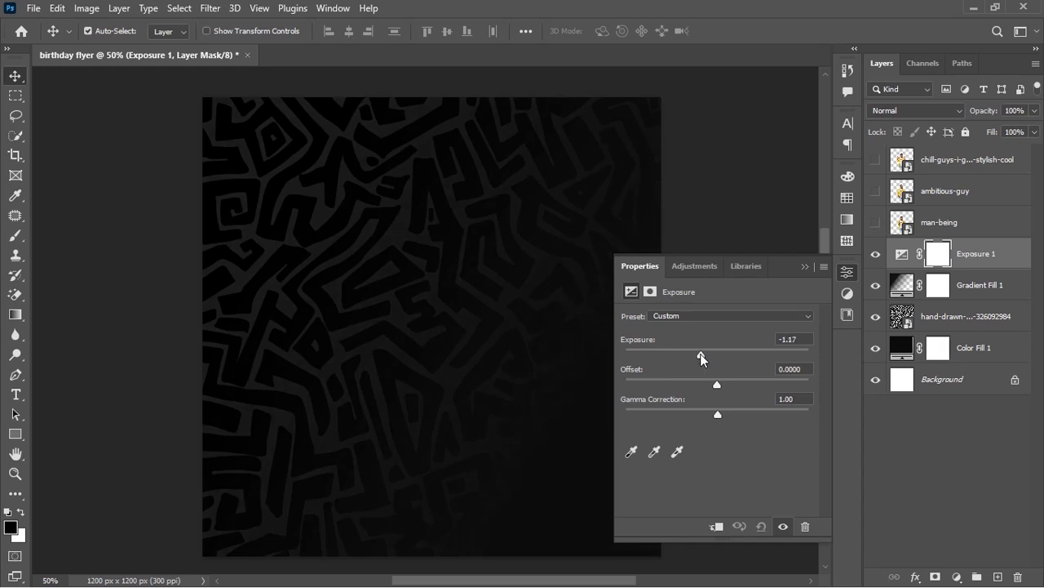
pyautogui.moveTo(702, 357); pyautogui.dragTo(700, 357)
pyautogui.moveTo(697, 353); pyautogui.dragTo(697, 353)
# Group Exposure 1 through Color Fill 1 into a group named BG
pyautogui.click(1017, 256)
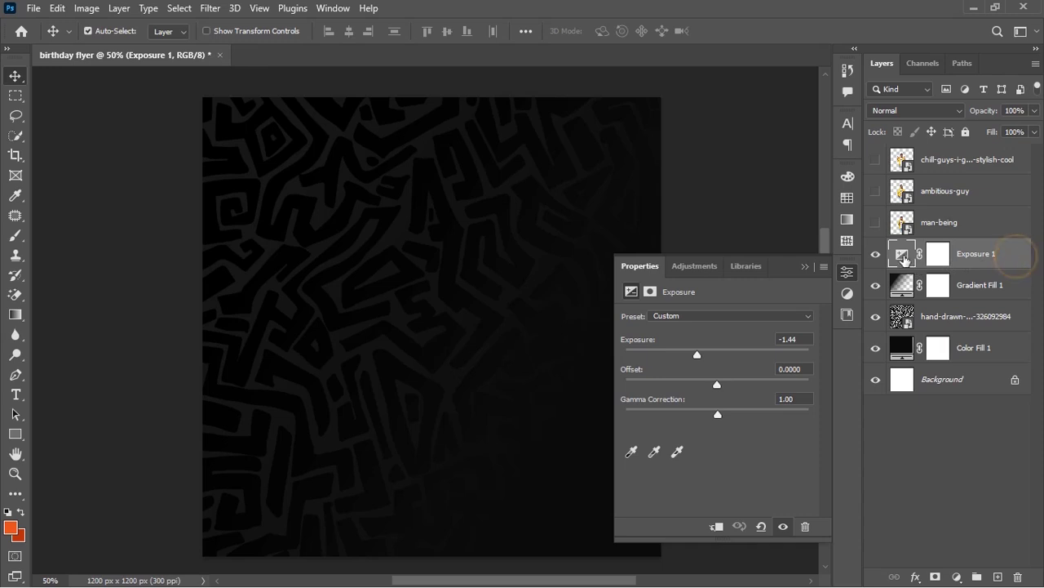
pyautogui.click(903, 255)
pyautogui.keyDown('shift'); pyautogui.click(979, 349); pyautogui.keyUp('shift')
pyautogui.hotkey('ctrl', 'g')
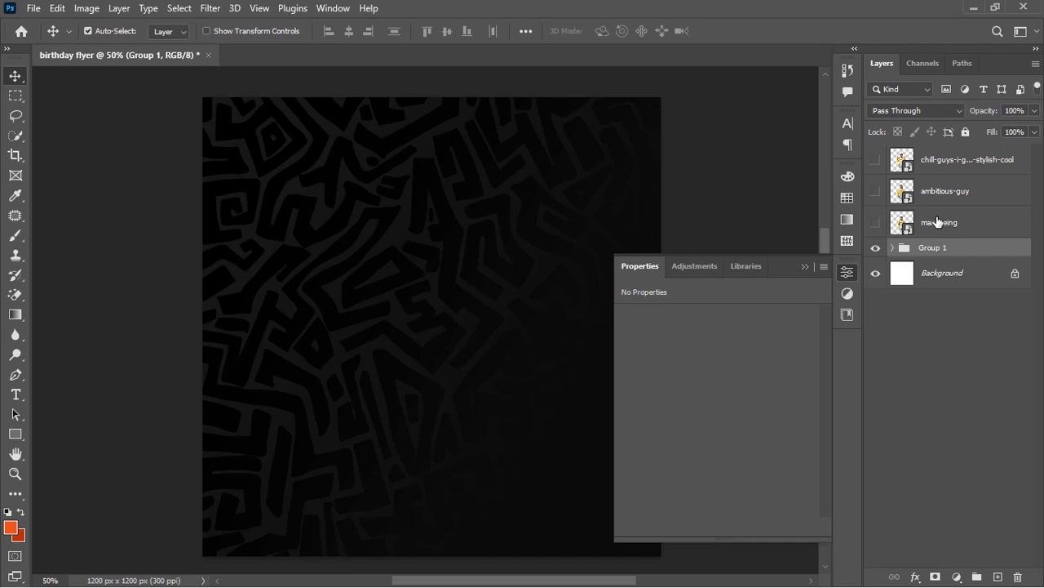
pyautogui.doubleClick(928, 249)
pyautogui.write('BG')
pyautogui.press('Return')
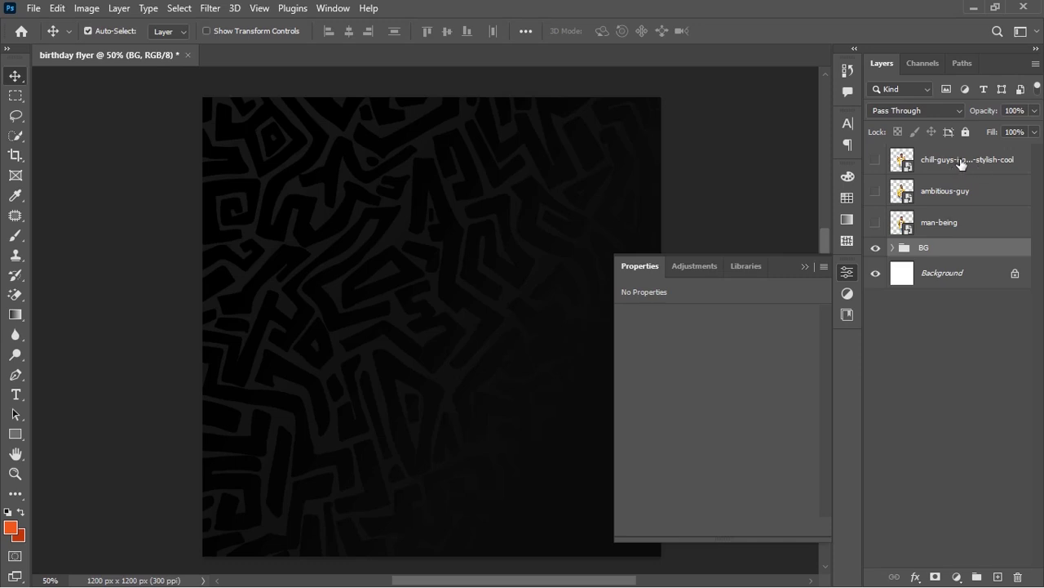
# Move the chill-guys layer below ambitious-guy, and show the man-being cutout, dragged down and right
pyautogui.moveTo(962, 163); pyautogui.dragTo(949, 214)
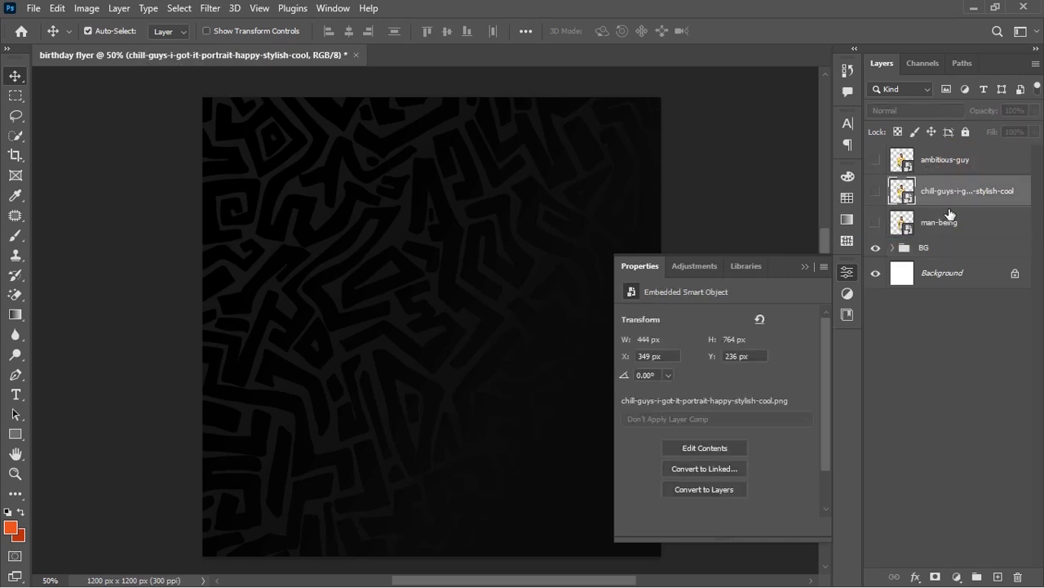
pyautogui.click(874, 224)
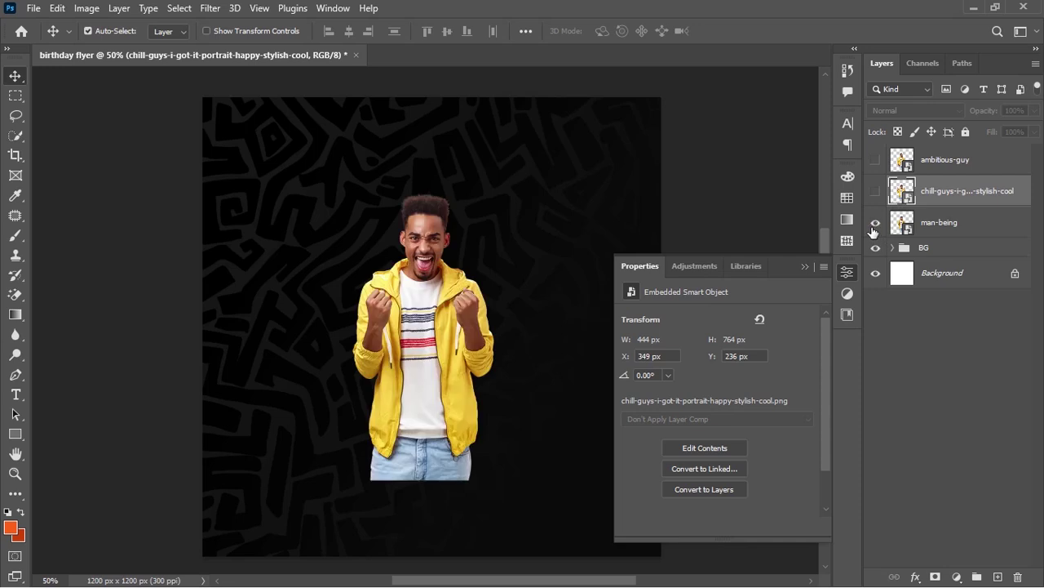
pyautogui.moveTo(431, 251); pyautogui.dragTo(531, 348)
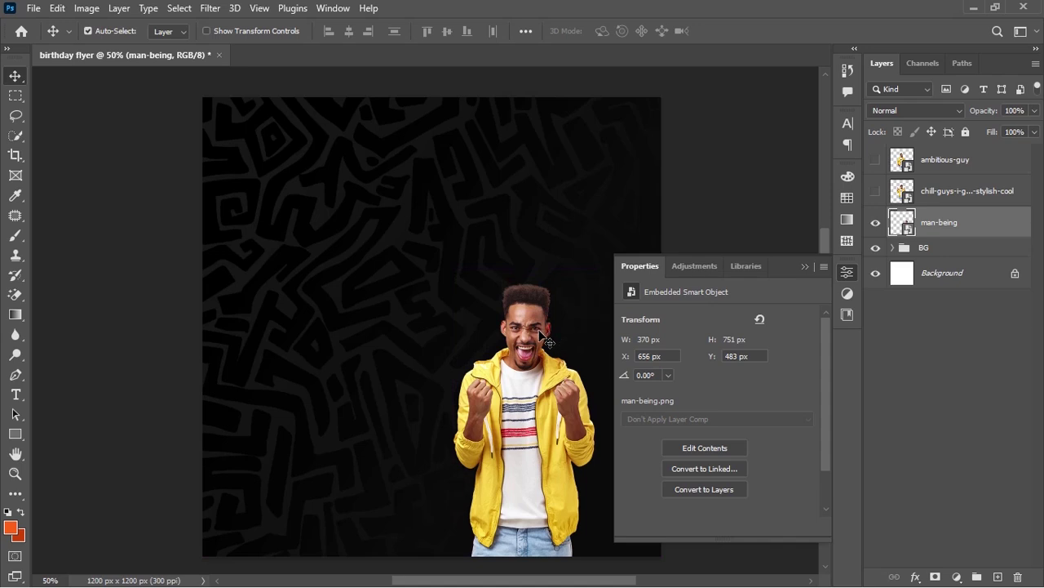
# Show the OK-sign chill-guys cutout and settle him at the bottom right
pyautogui.click(944, 198)
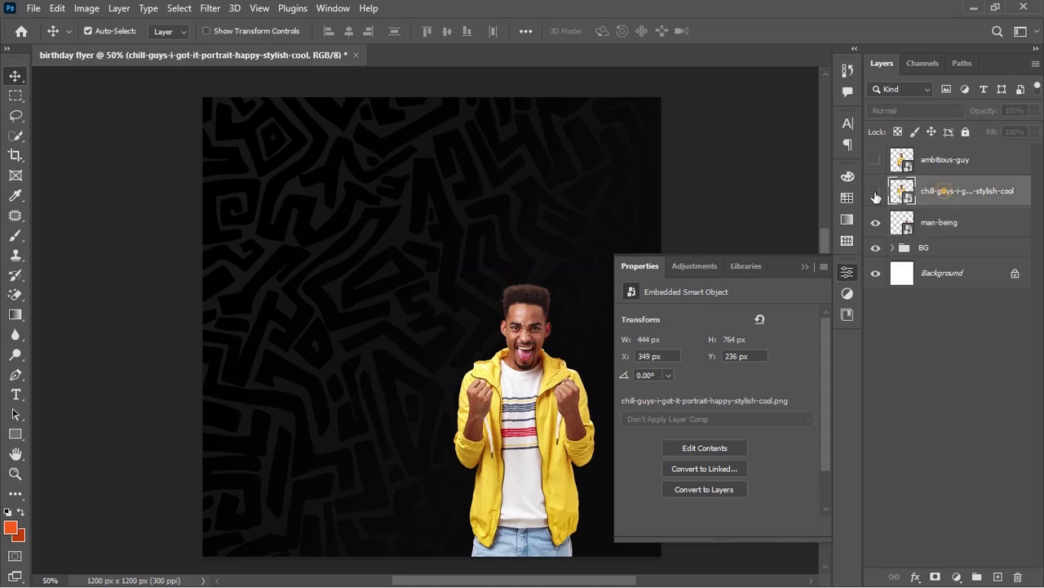
pyautogui.click(875, 190)
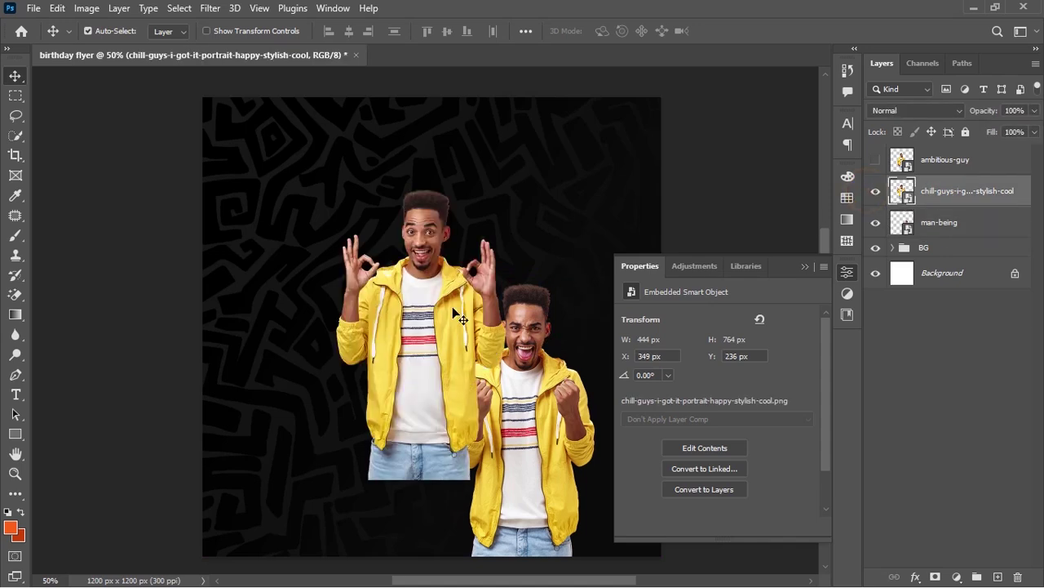
pyautogui.moveTo(429, 316); pyautogui.dragTo(593, 374)
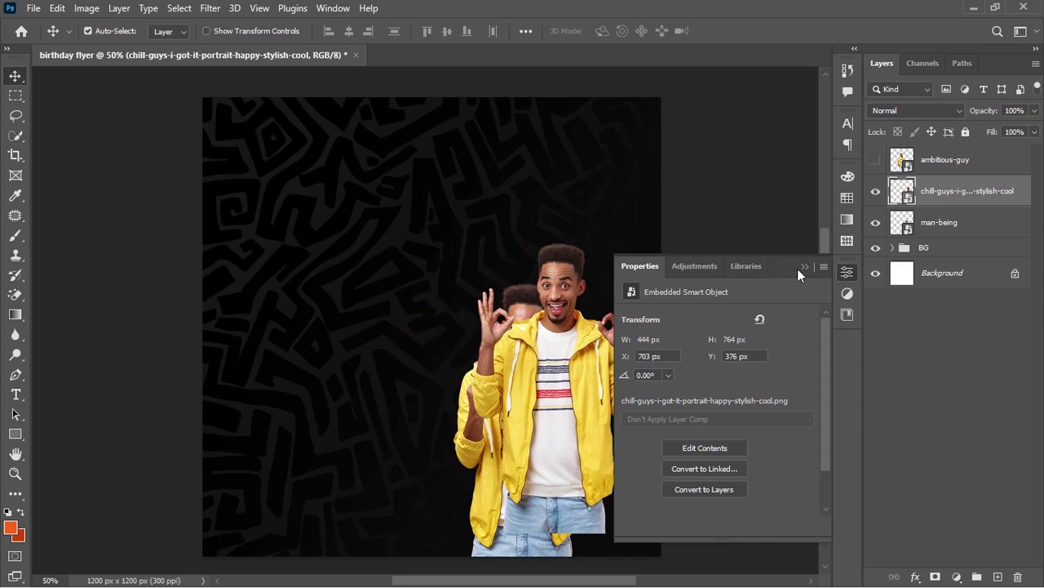
pyautogui.click(804, 267)
pyautogui.moveTo(573, 337); pyautogui.dragTo(602, 381)
pyautogui.moveTo(979, 200); pyautogui.dragTo(975, 213)
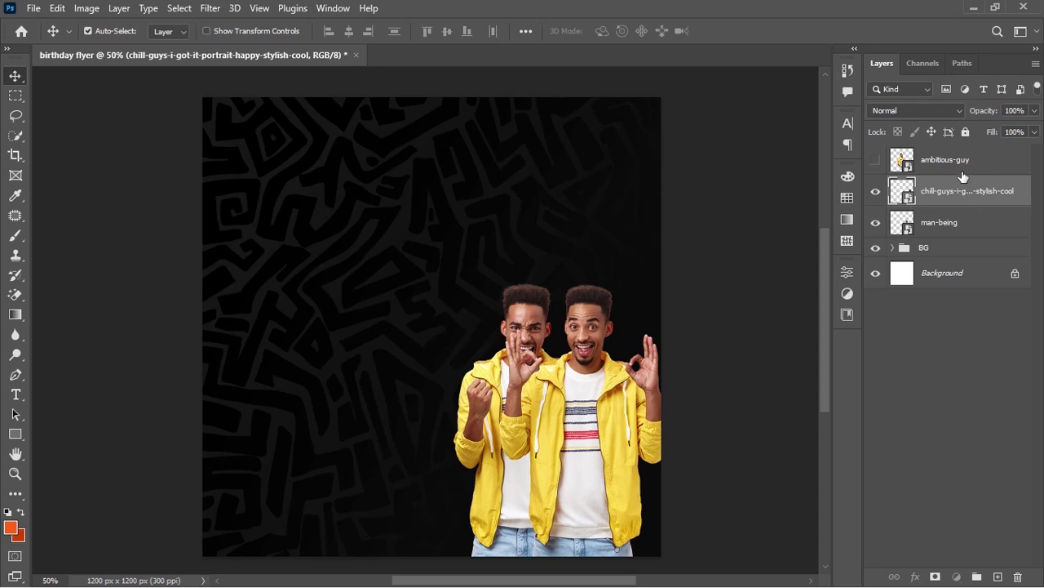
# Show the standing ambitious-guy cutout and move the shouting man up and to the right
pyautogui.click(956, 167)
pyautogui.click(876, 159)
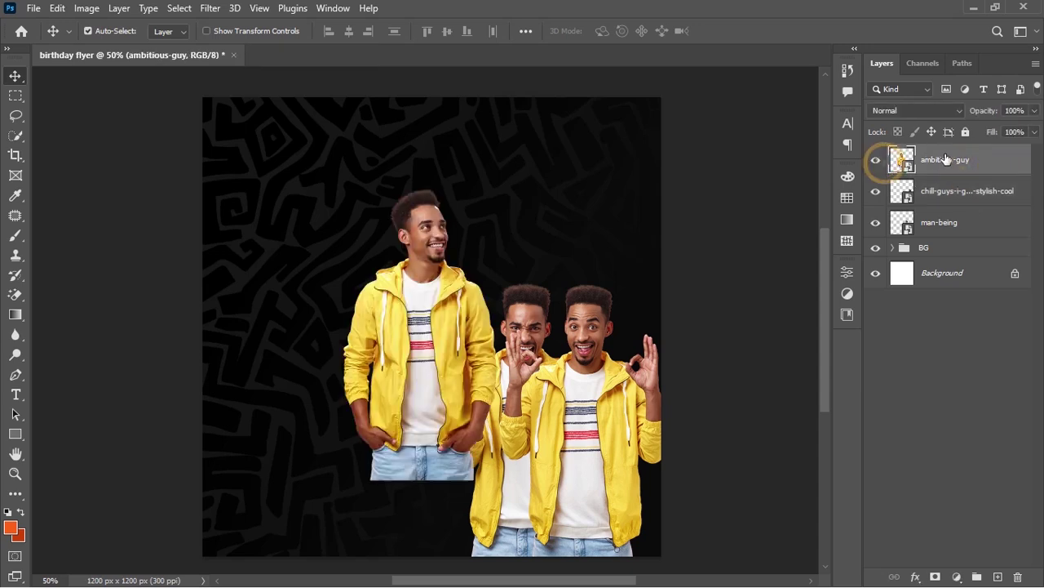
pyautogui.moveTo(552, 327); pyautogui.dragTo(582, 260)
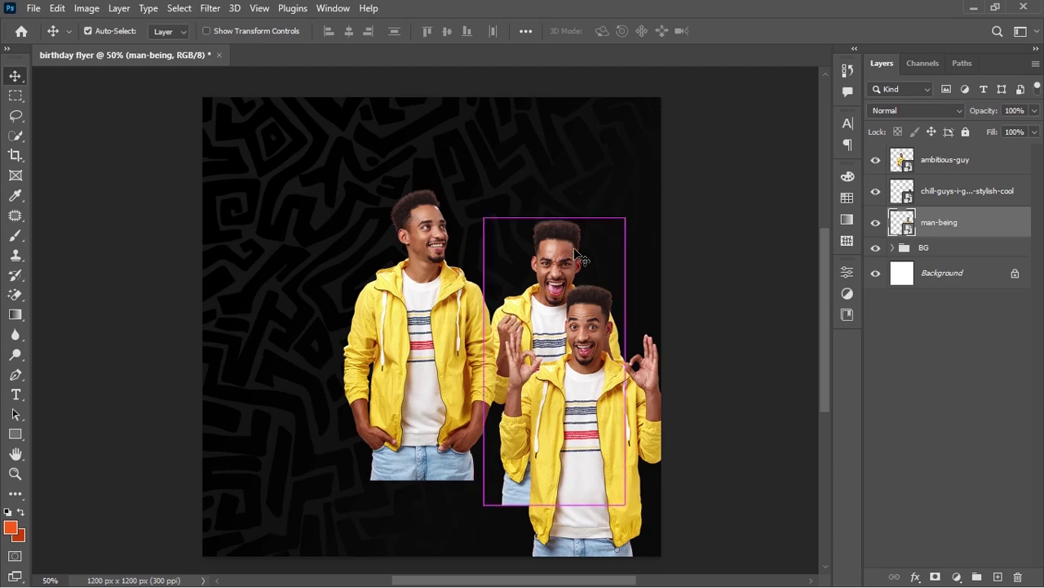
# Convert the man-being layer to a smart object from its layer context menu
pyautogui.rightClick(979, 229)
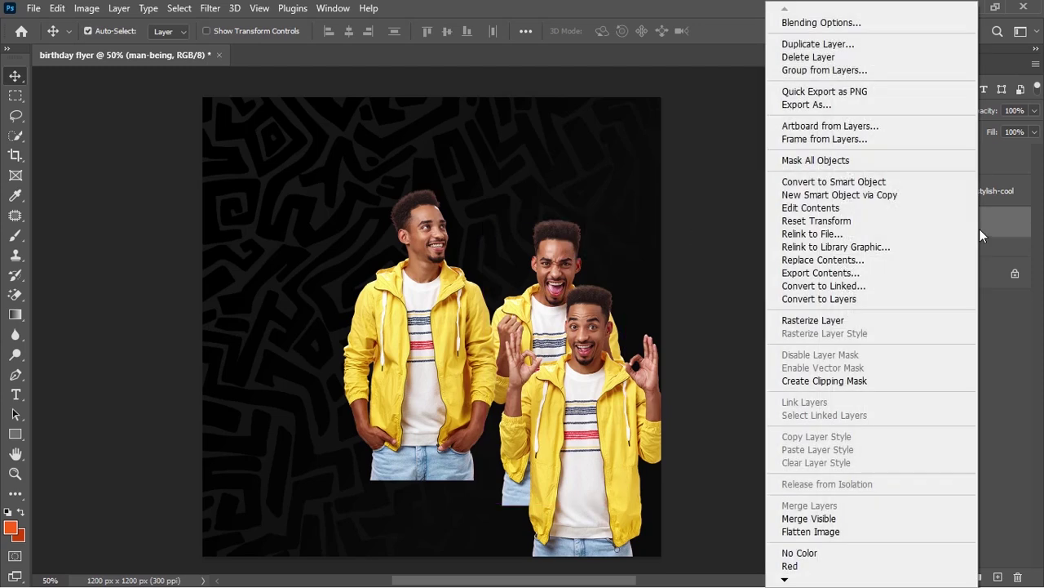
pyautogui.click(933, 182)
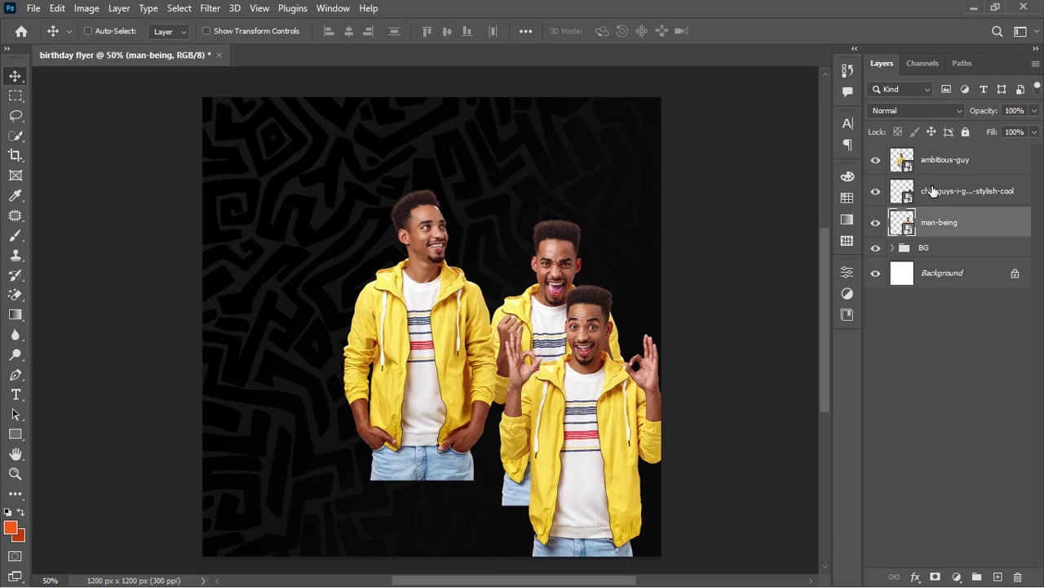
# Scale the shouting man to about 183% and reposition him, then lower the OK-sign and standing men
pyautogui.hotkey('ctrl', 't')
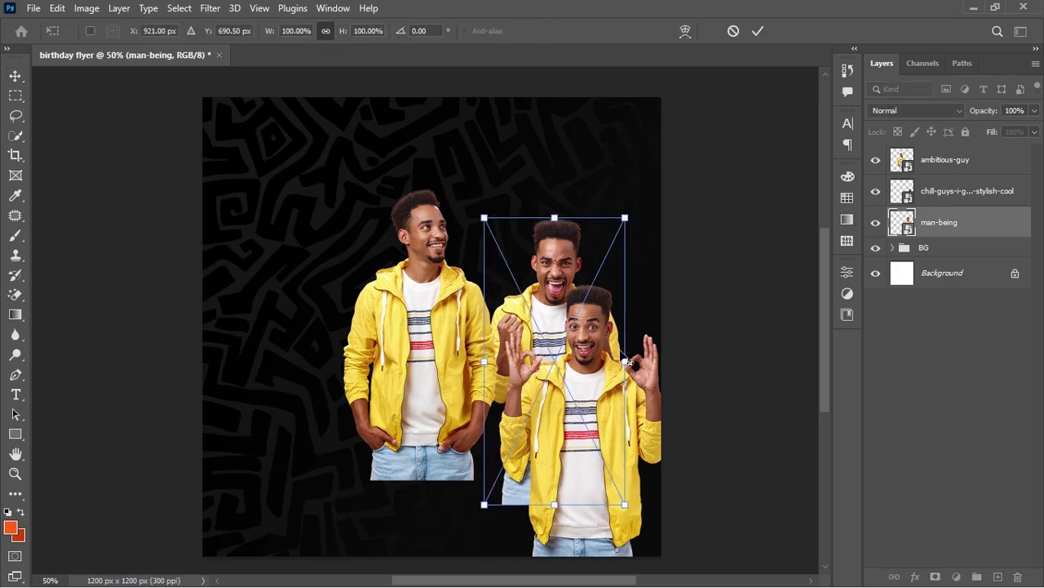
pyautogui.moveTo(626, 361); pyautogui.dragTo(674, 360)
pyautogui.moveTo(595, 272); pyautogui.dragTo(576, 302)
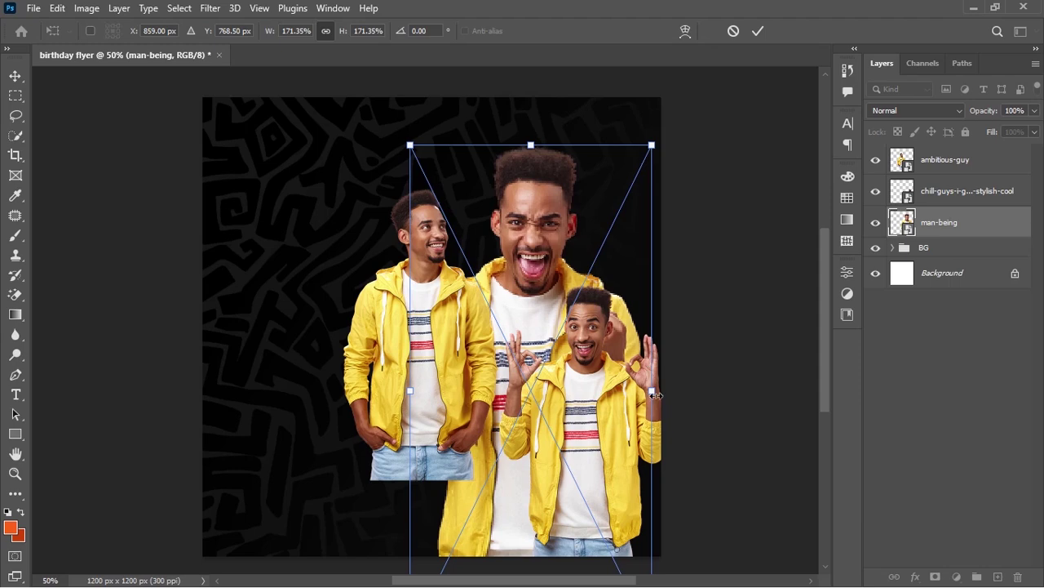
pyautogui.moveTo(655, 395); pyautogui.dragTo(667, 397)
pyautogui.moveTo(570, 270); pyautogui.dragTo(570, 273)
pyautogui.press('Return')
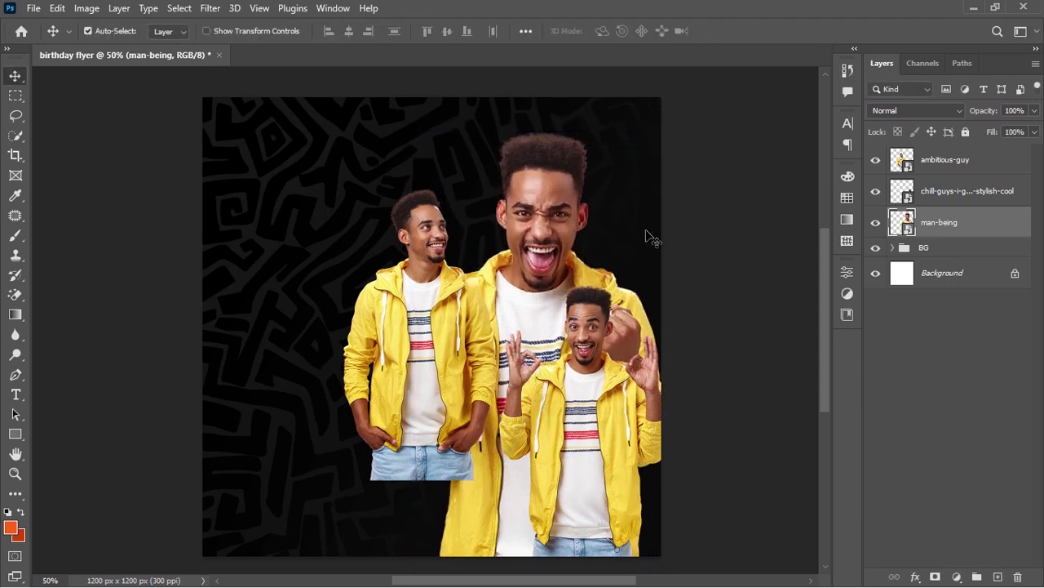
pyautogui.moveTo(593, 343); pyautogui.dragTo(588, 390)
pyautogui.moveTo(433, 250)
pyautogui.mouseDown()
pyautogui.moveTo(506, 362)
pyautogui.moveTo(504, 352)
pyautogui.mouseUp()
# Flip the standing man horizontally, move his layer below chill-guys, and nudge him into place
pyautogui.hotkey('ctrl', 't')
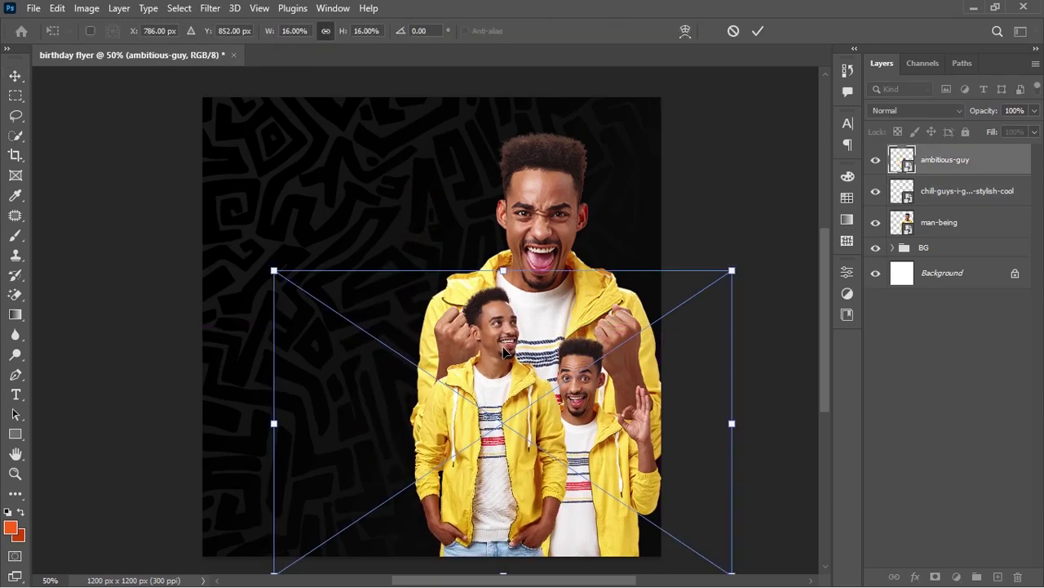
pyautogui.rightClick(505, 352)
pyautogui.click(587, 325)
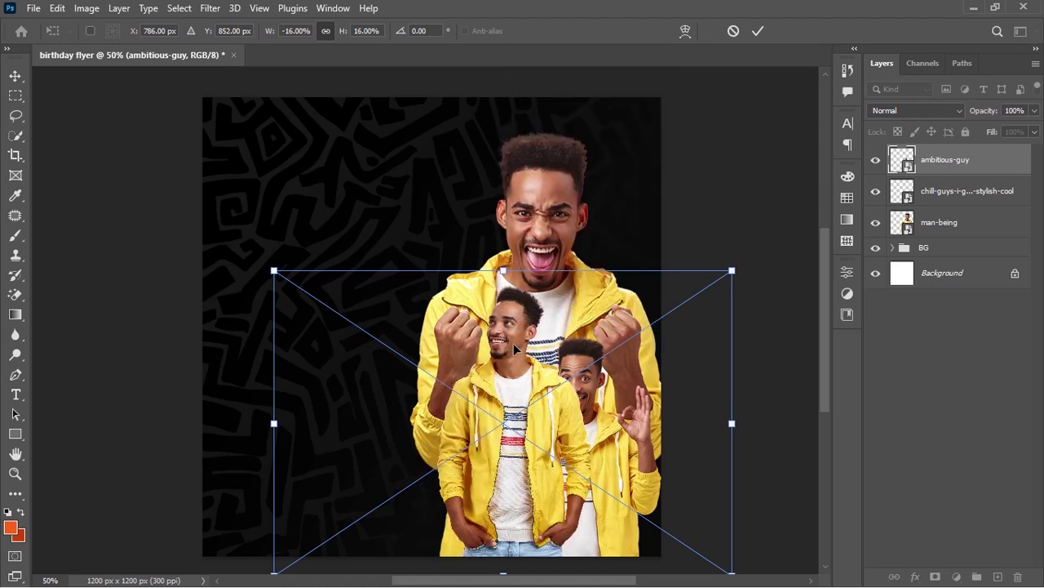
pyautogui.moveTo(515, 348)
pyautogui.mouseDown()
pyautogui.moveTo(501, 368)
pyautogui.moveTo(490, 357)
pyautogui.moveTo(501, 360)
pyautogui.mouseUp()
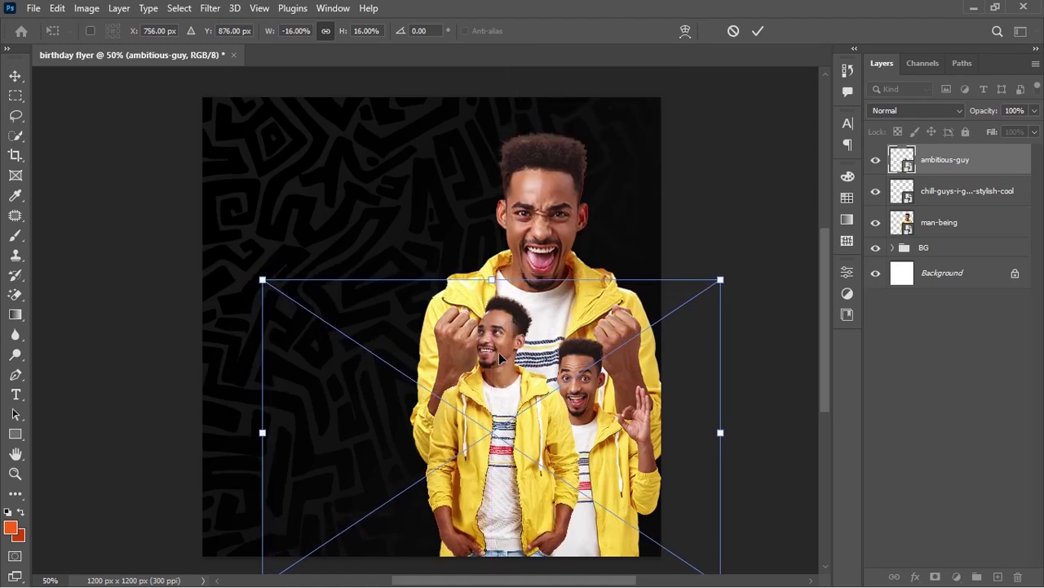
pyautogui.click(759, 33)
pyautogui.moveTo(955, 163); pyautogui.dragTo(952, 211)
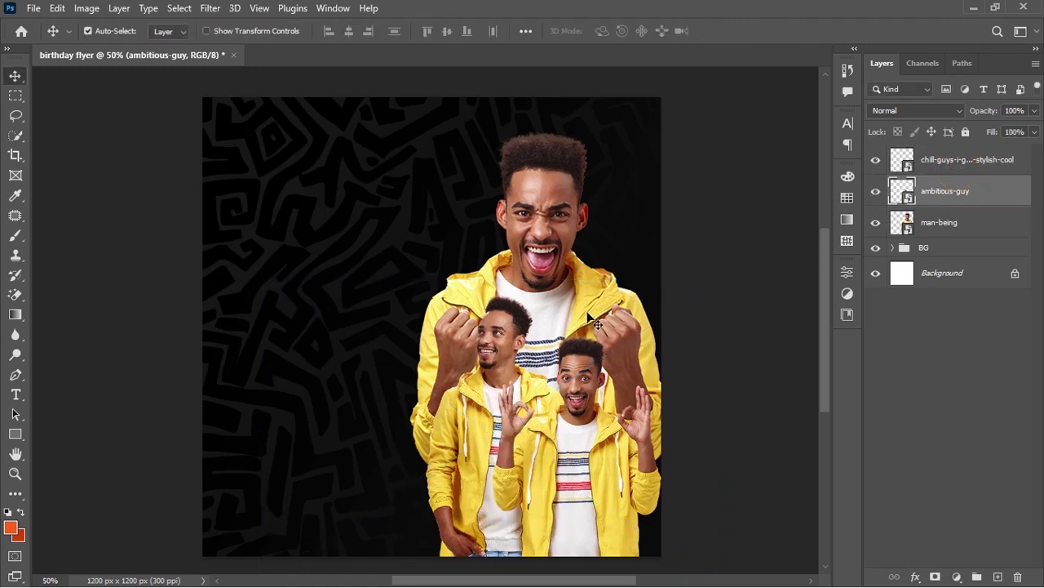
pyautogui.moveTo(492, 345); pyautogui.dragTo(497, 340)
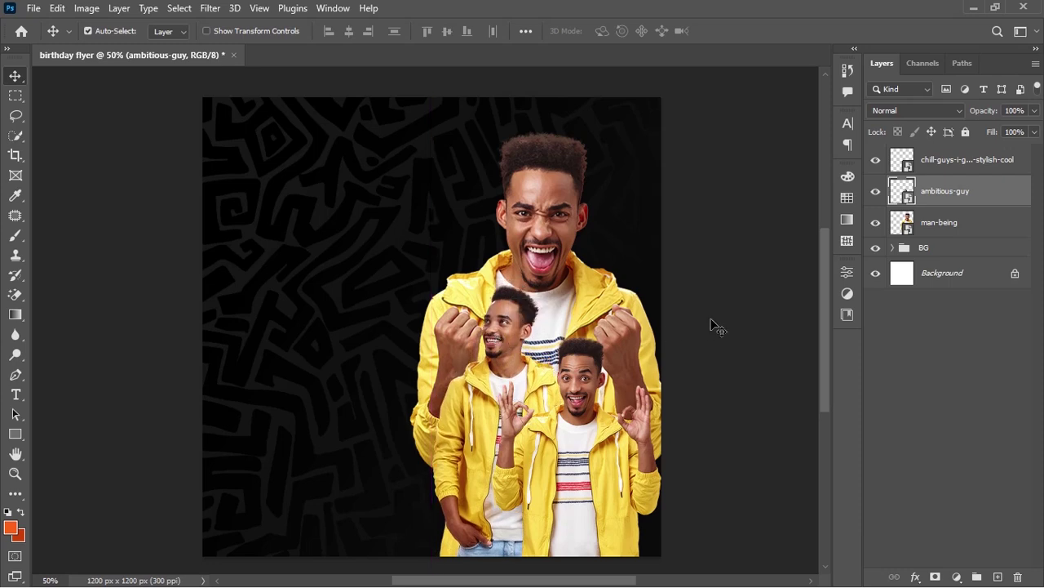
# Open Camera Raw on the man-being layer with the Basic panel and a before/after view
pyautogui.click(971, 221)
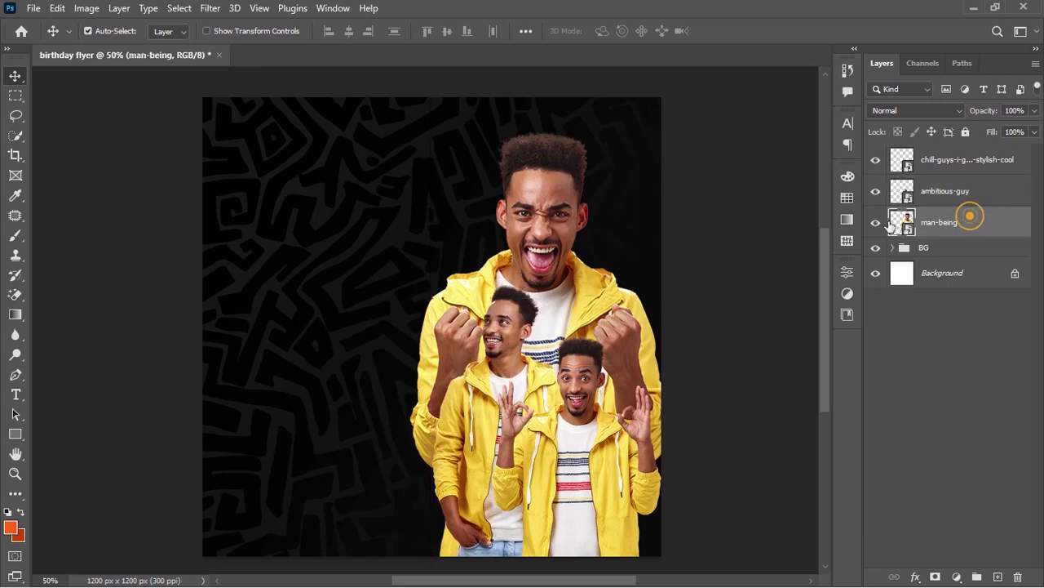
pyautogui.click(876, 222)
pyautogui.click(207, 8)
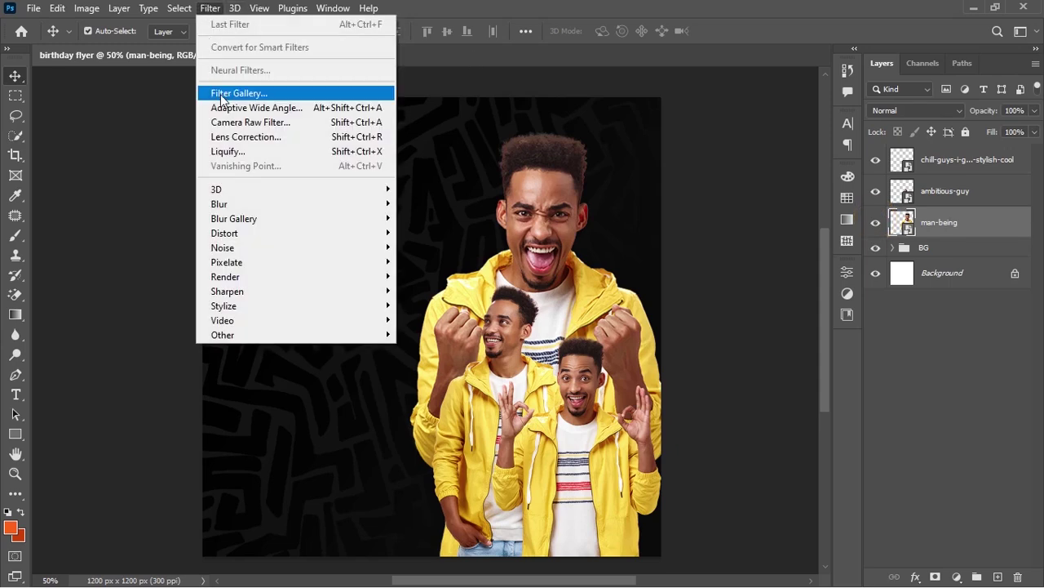
pyautogui.click(230, 122)
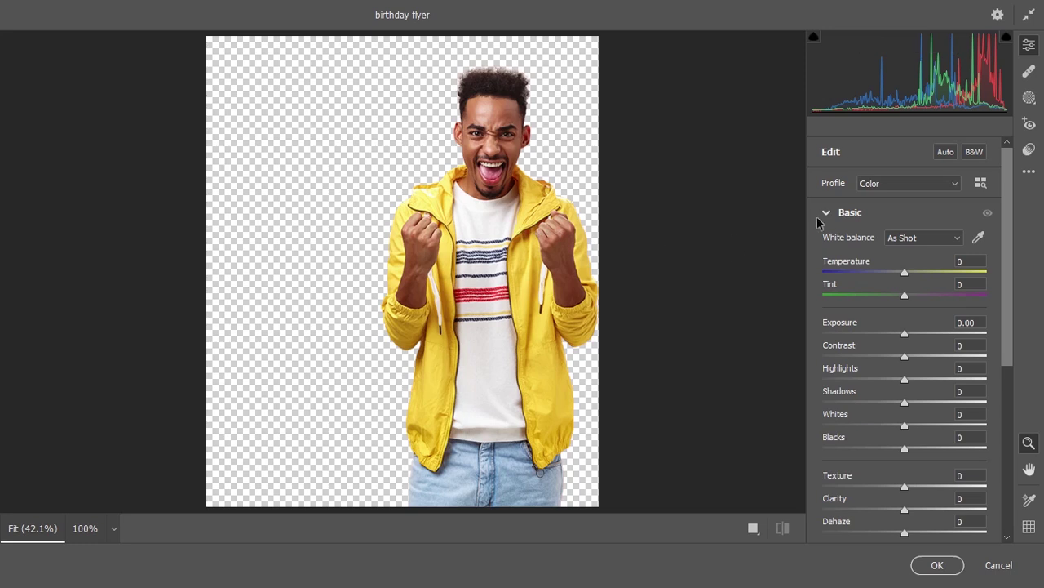
pyautogui.click(826, 213)
pyautogui.click(826, 214)
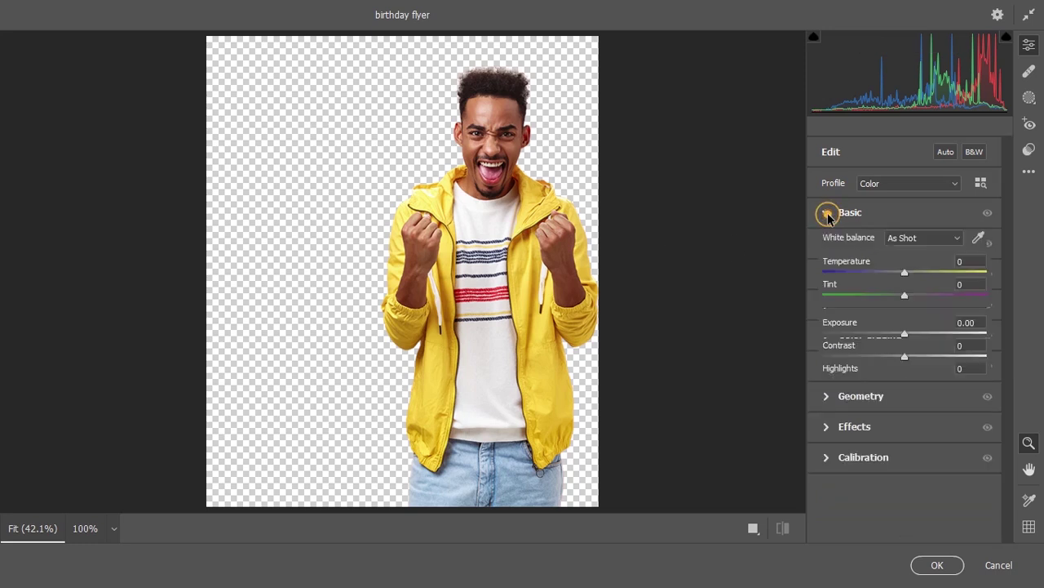
pyautogui.click(829, 157)
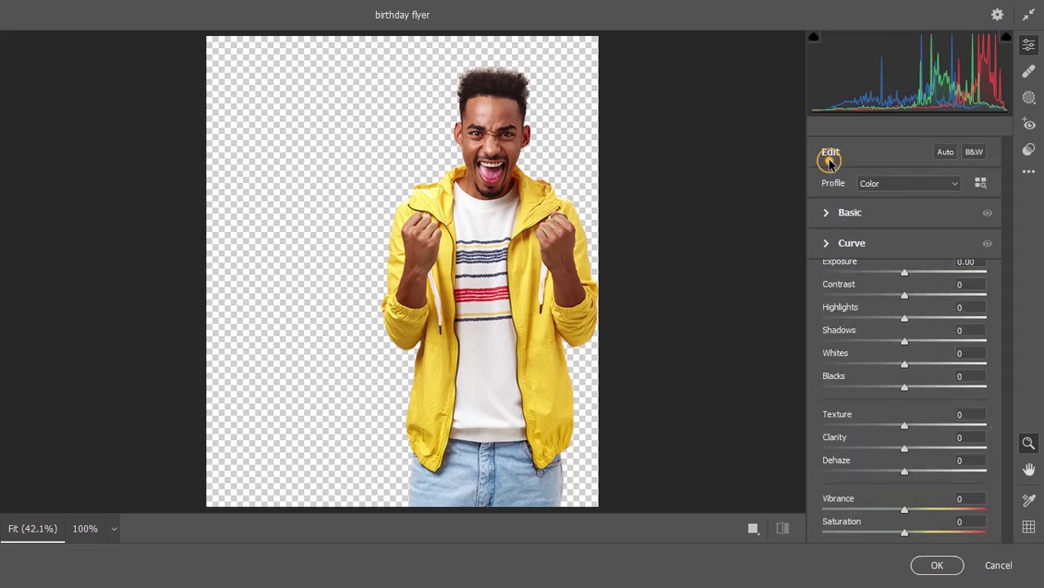
pyautogui.click(826, 214)
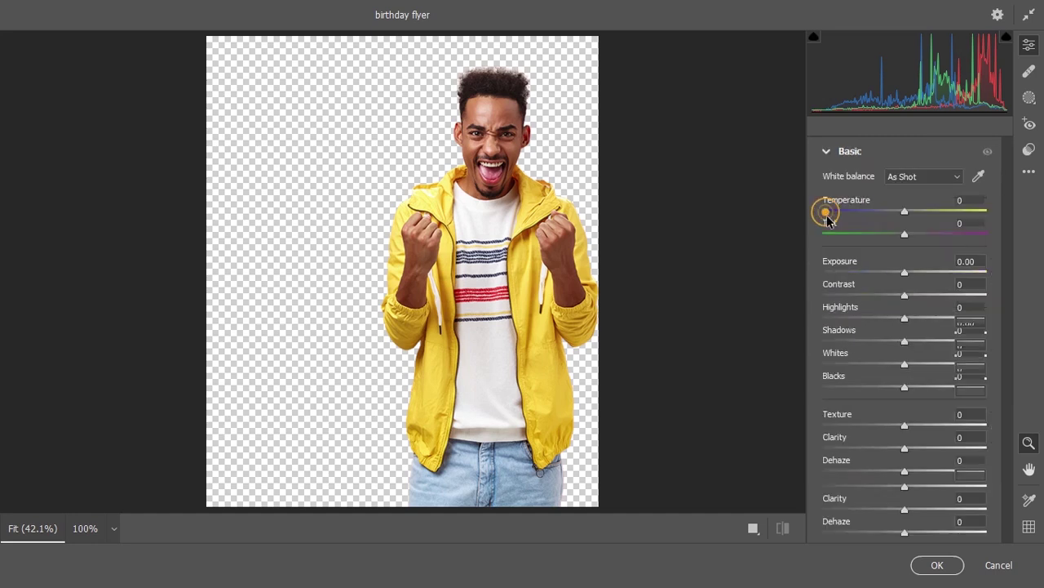
pyautogui.click(753, 530)
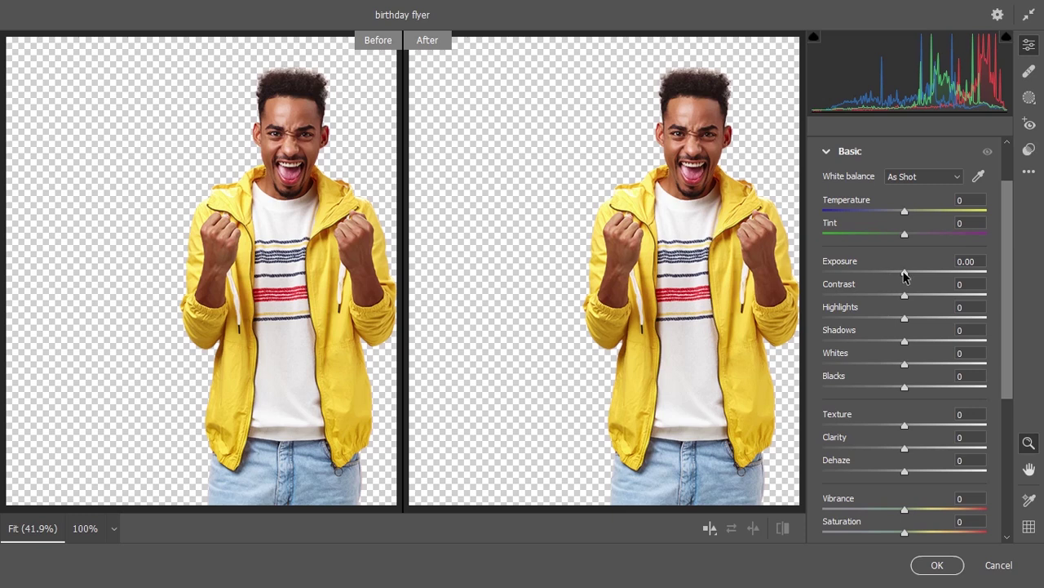
# Set Exposure +0.35, Contrast +7, Highlights −16, Shadows +19, Texture +100 and Clarity +23
pyautogui.moveTo(904, 276); pyautogui.dragTo(911, 277)
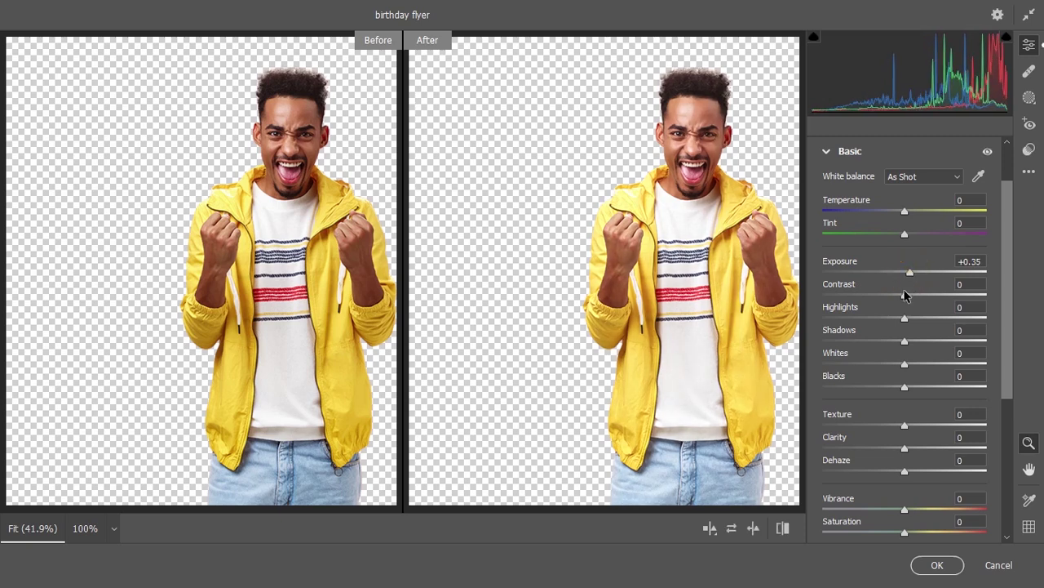
pyautogui.moveTo(904, 296); pyautogui.dragTo(910, 294)
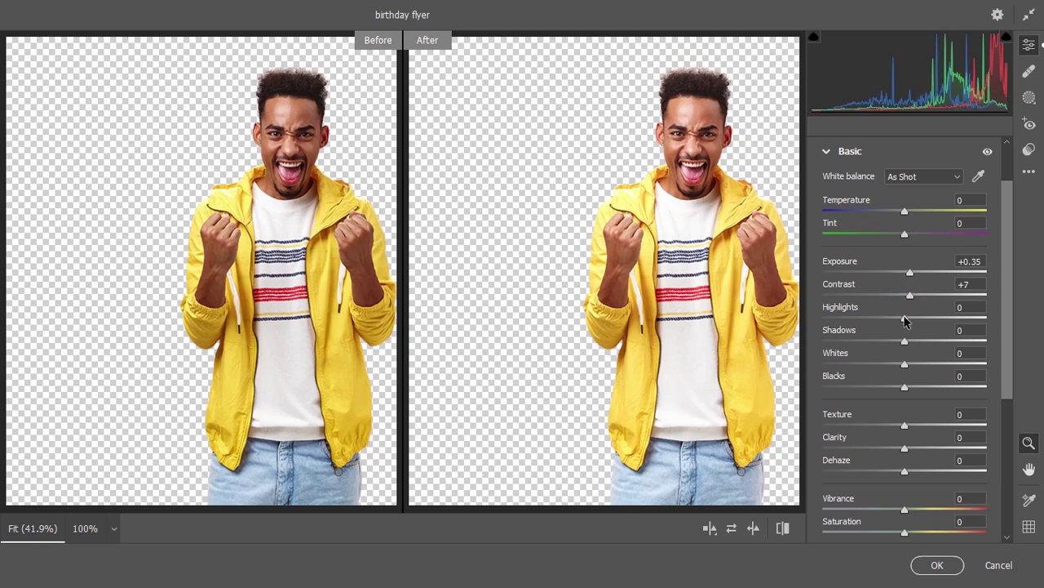
pyautogui.click(904, 320)
pyautogui.moveTo(904, 320); pyautogui.dragTo(892, 321)
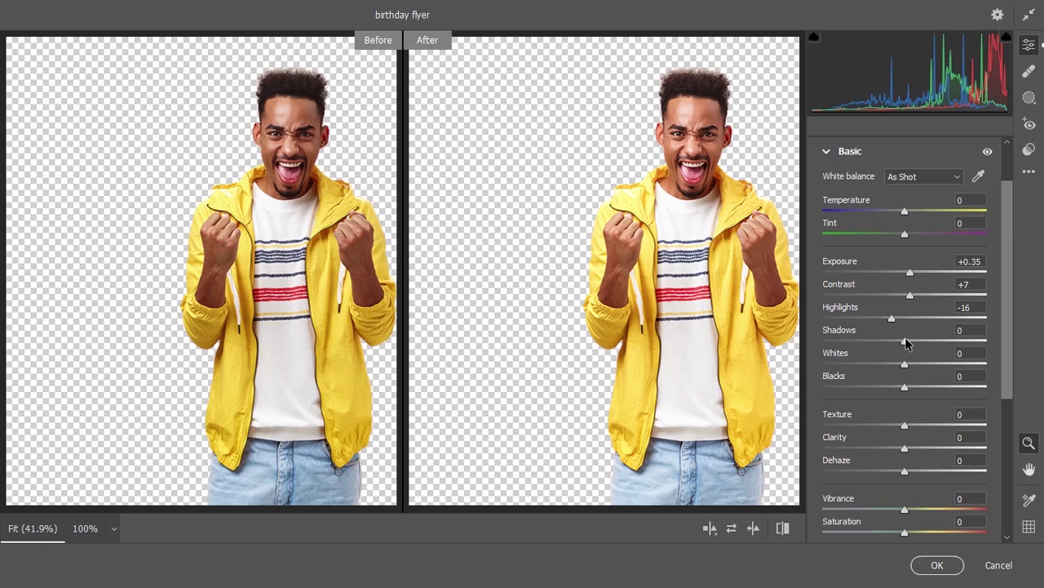
pyautogui.moveTo(904, 341); pyautogui.dragTo(1008, 425)
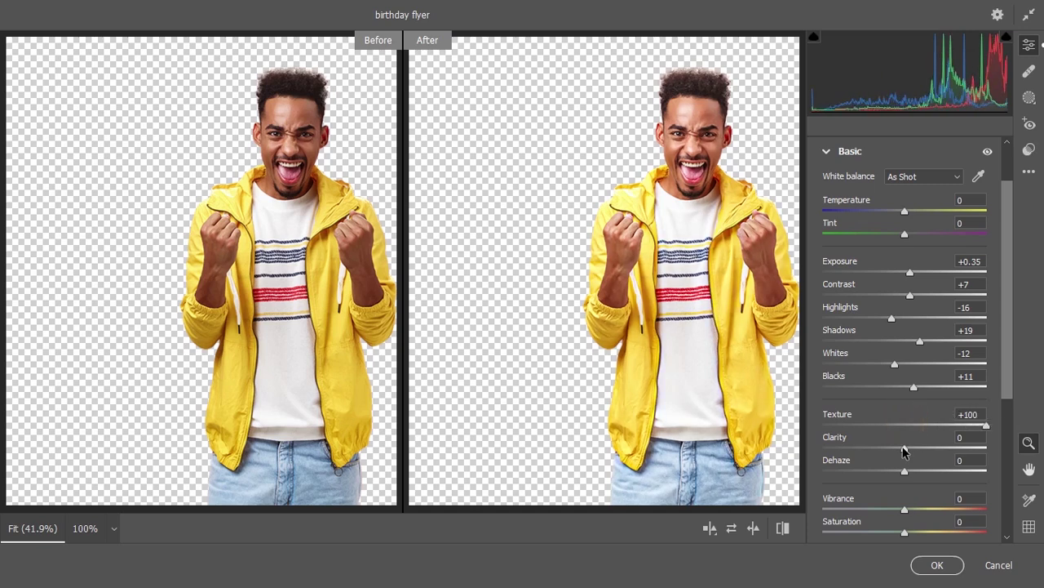
pyautogui.moveTo(904, 451); pyautogui.dragTo(921, 447)
# Set Camera Raw Detail to Sharpening 99 and Noise Reduction 16, then apply the filter
pyautogui.click(831, 151)
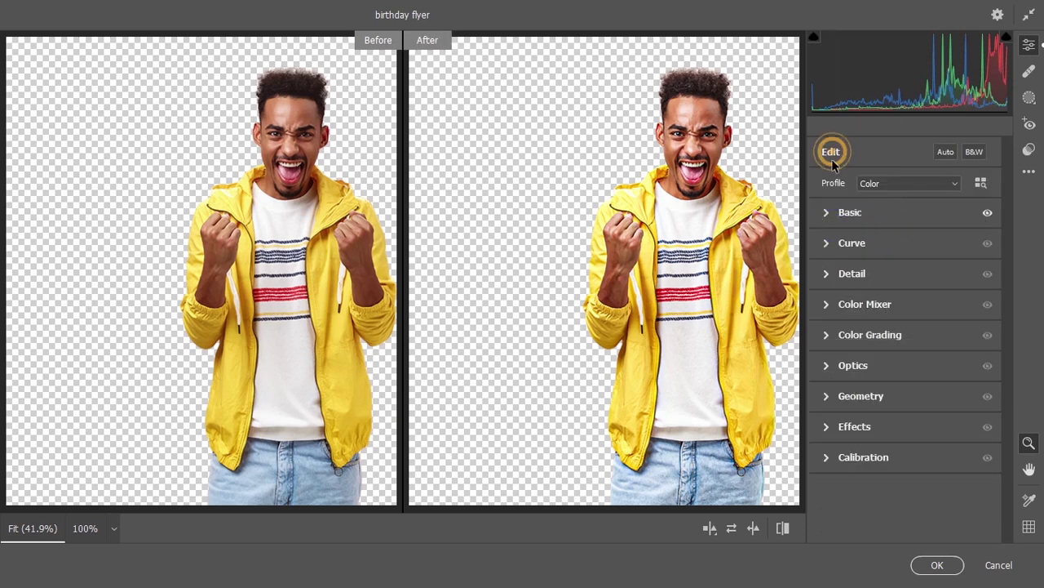
pyautogui.click(826, 274)
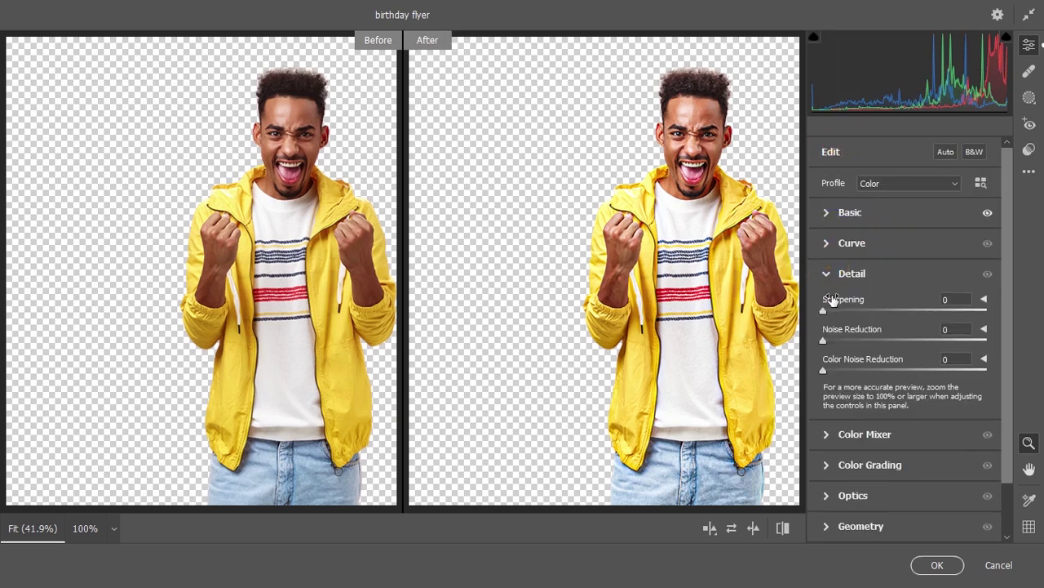
pyautogui.moveTo(823, 310); pyautogui.dragTo(885, 308)
pyautogui.moveTo(825, 341); pyautogui.dragTo(842, 343)
pyautogui.moveTo(846, 342); pyautogui.dragTo(848, 343)
pyautogui.moveTo(882, 311); pyautogui.dragTo(931, 311)
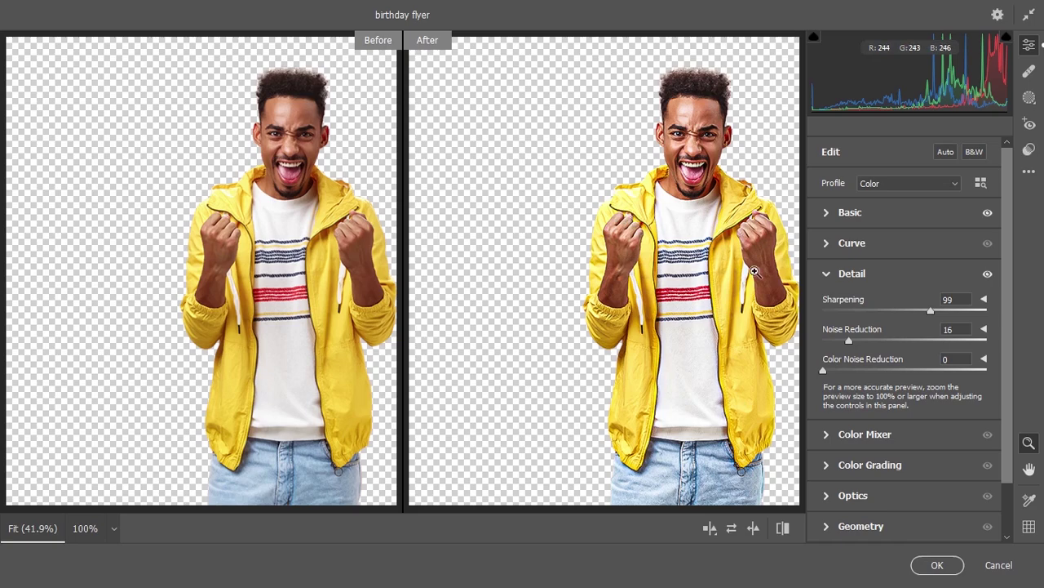
pyautogui.click(938, 566)
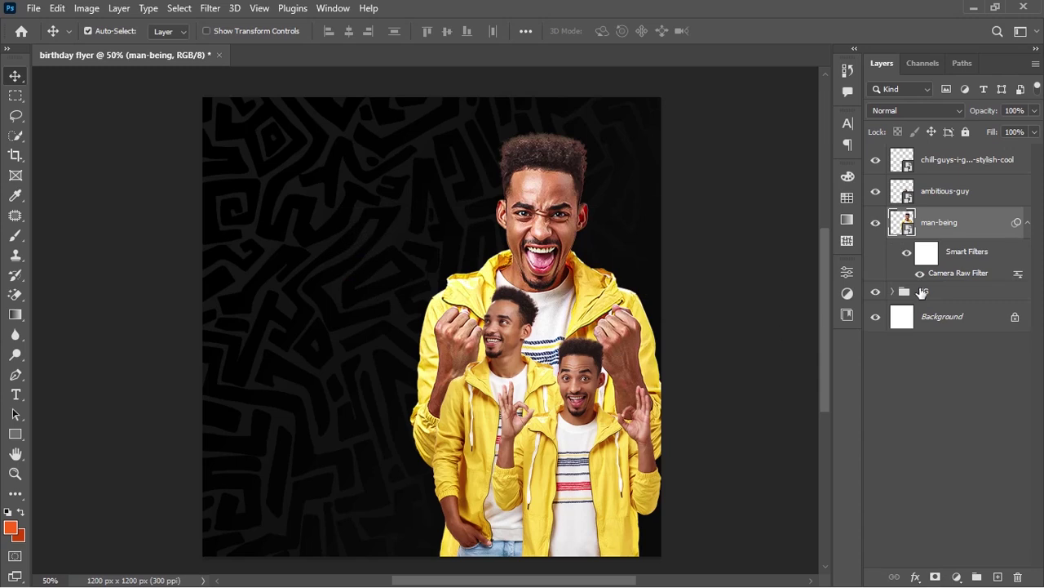
# Copy man-being's Camera Raw smart filter onto the ambitious-guy and top cutout layers
pyautogui.click(920, 273)
pyautogui.click(1026, 225)
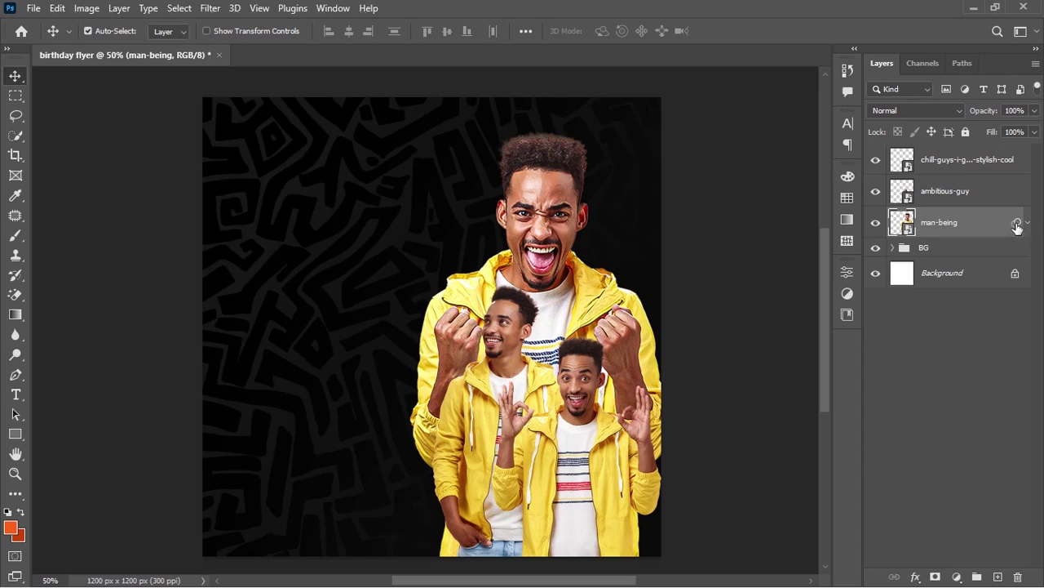
pyautogui.click(1016, 225)
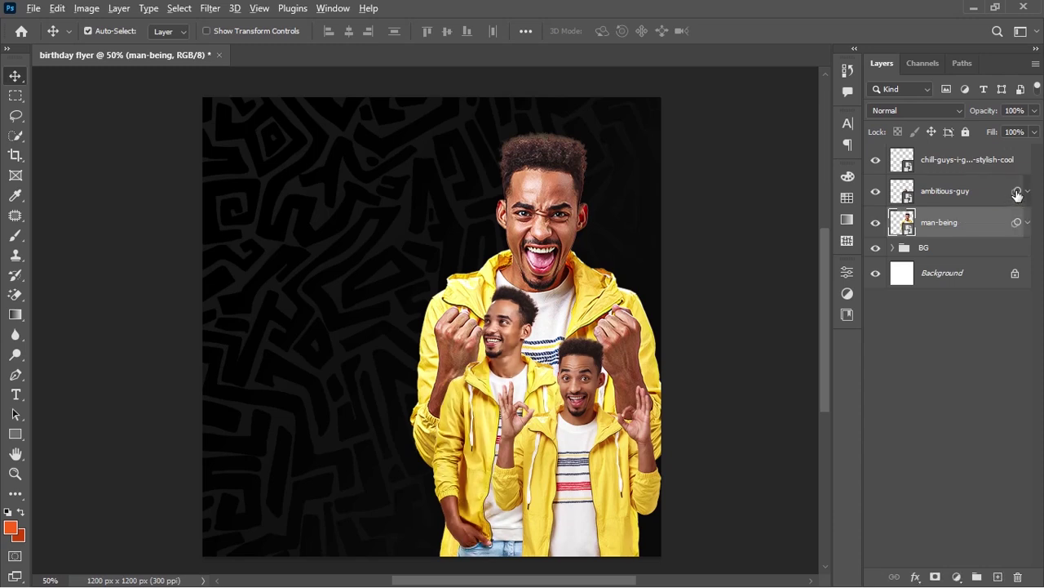
pyautogui.moveTo(1017, 193); pyautogui.dragTo(1015, 165)
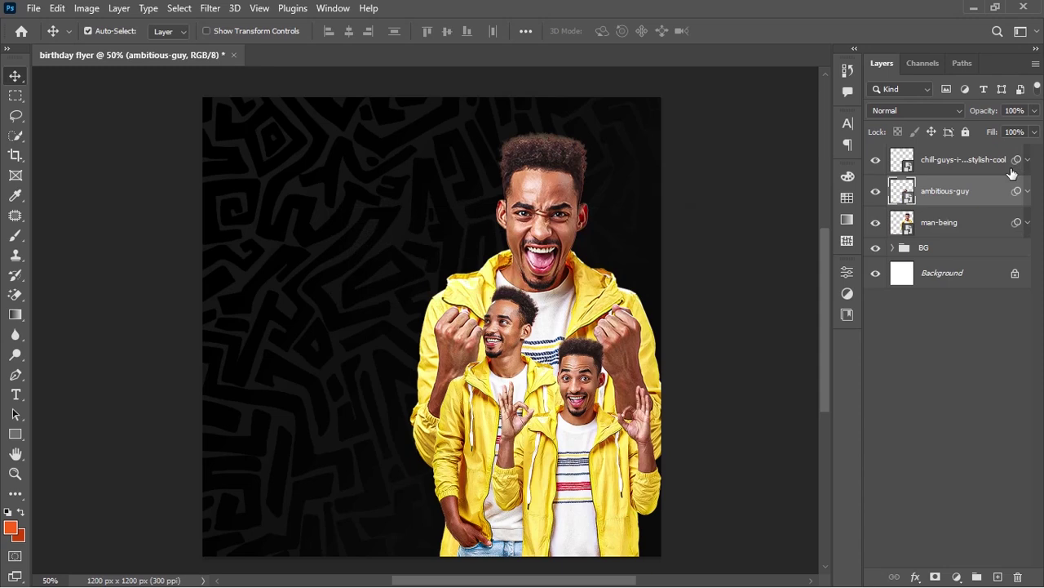
# Toggle the man-being layer's visibility to check the result
pyautogui.click(965, 222)
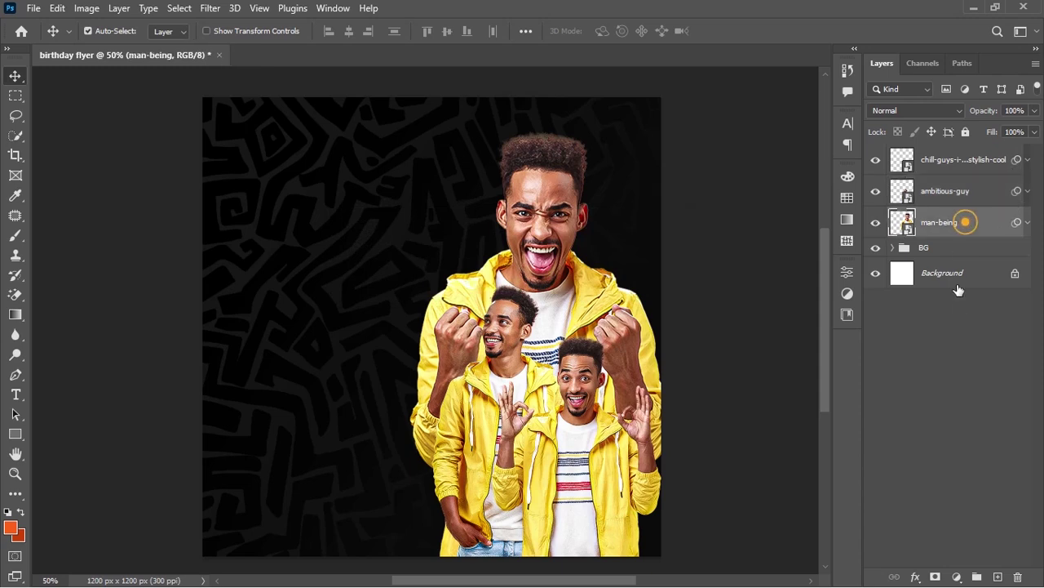
pyautogui.click(877, 225)
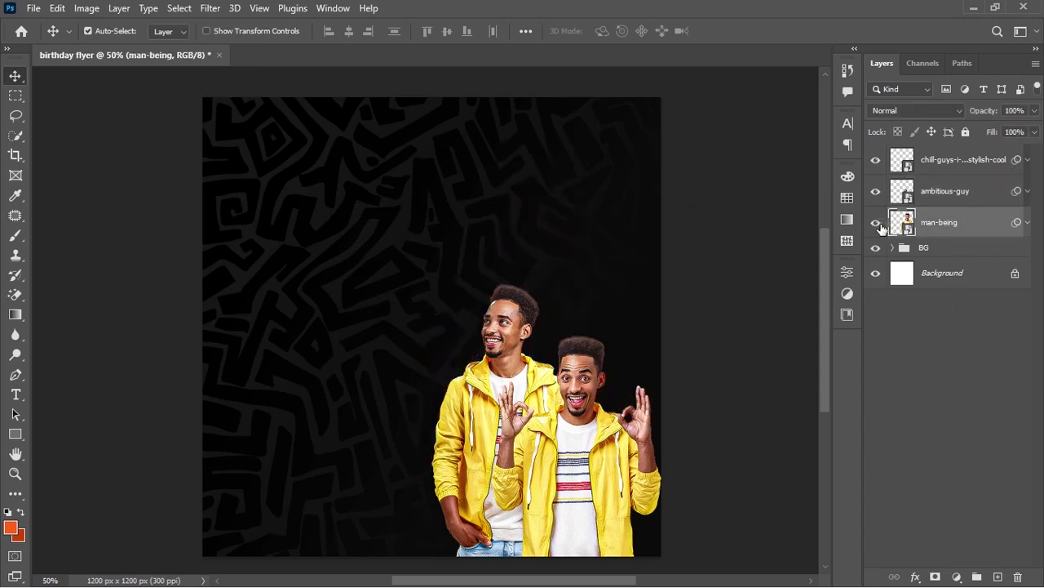
pyautogui.click(877, 225)
pyautogui.click(956, 577)
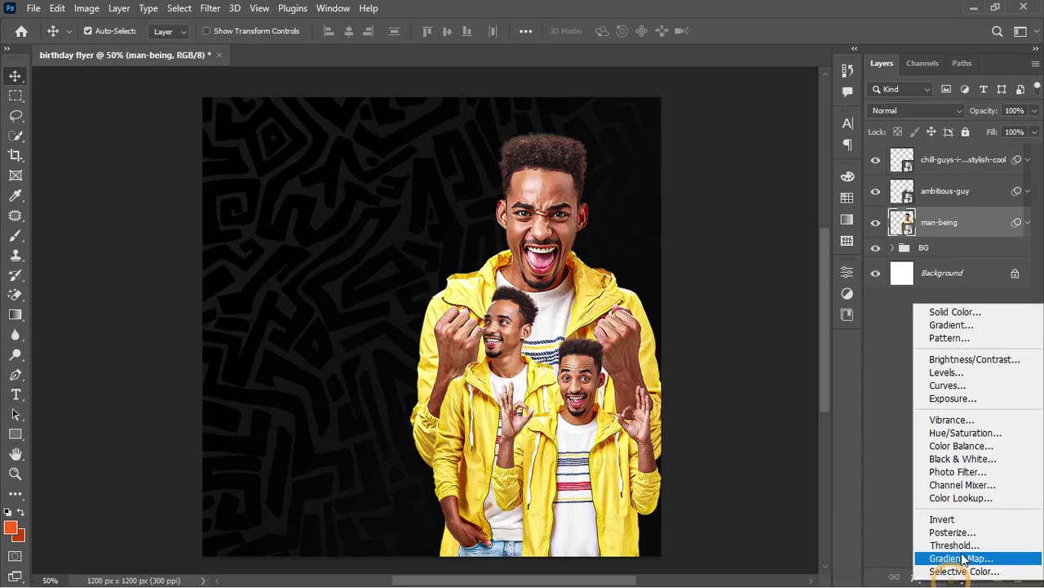
# Add a Black & White adjustment clipped to man-being, with clipped copies above the other two cutouts
pyautogui.click(969, 458)
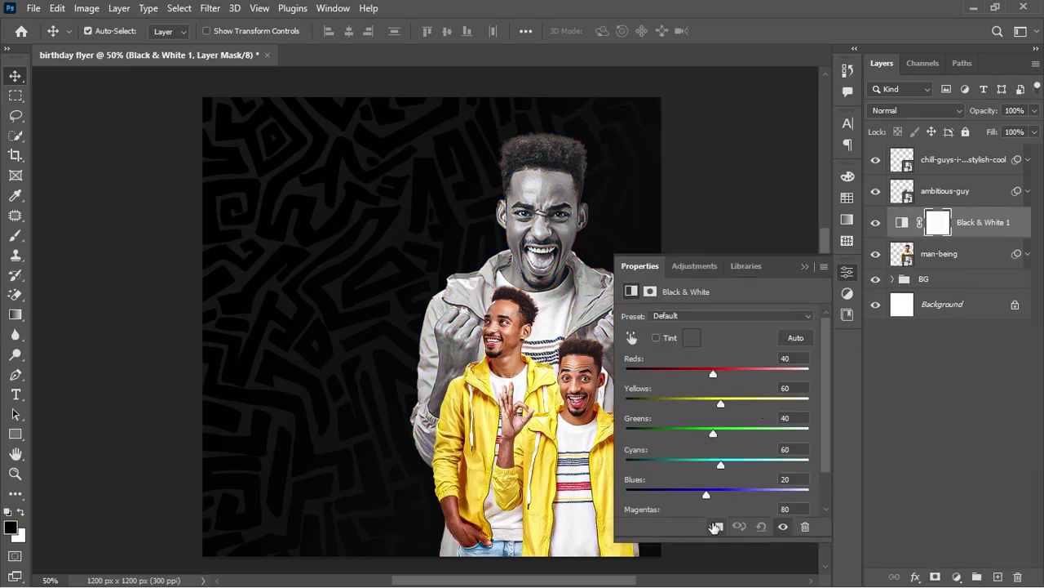
pyautogui.click(715, 527)
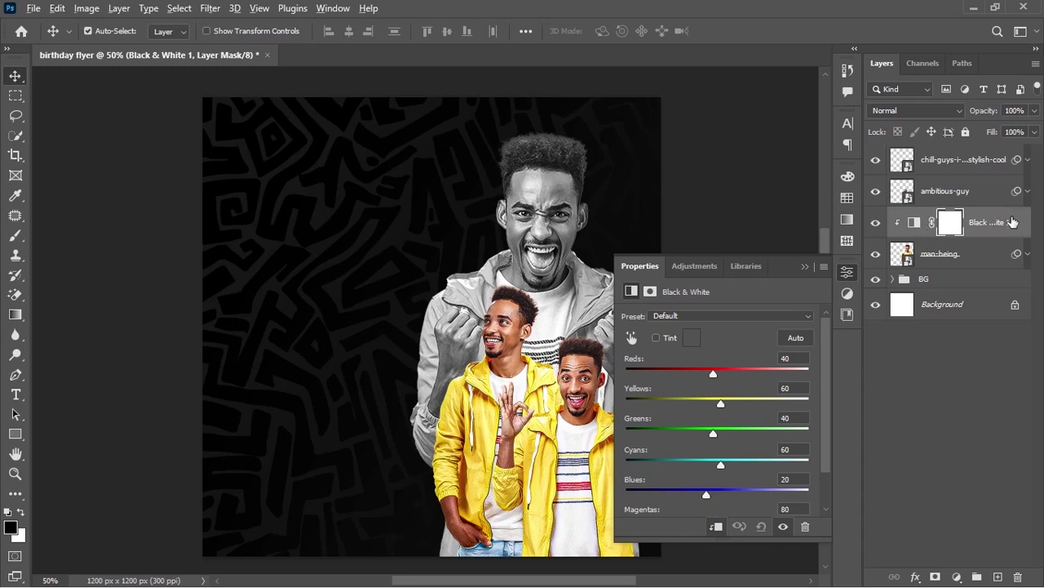
pyautogui.moveTo(1007, 217); pyautogui.dragTo(1004, 186)
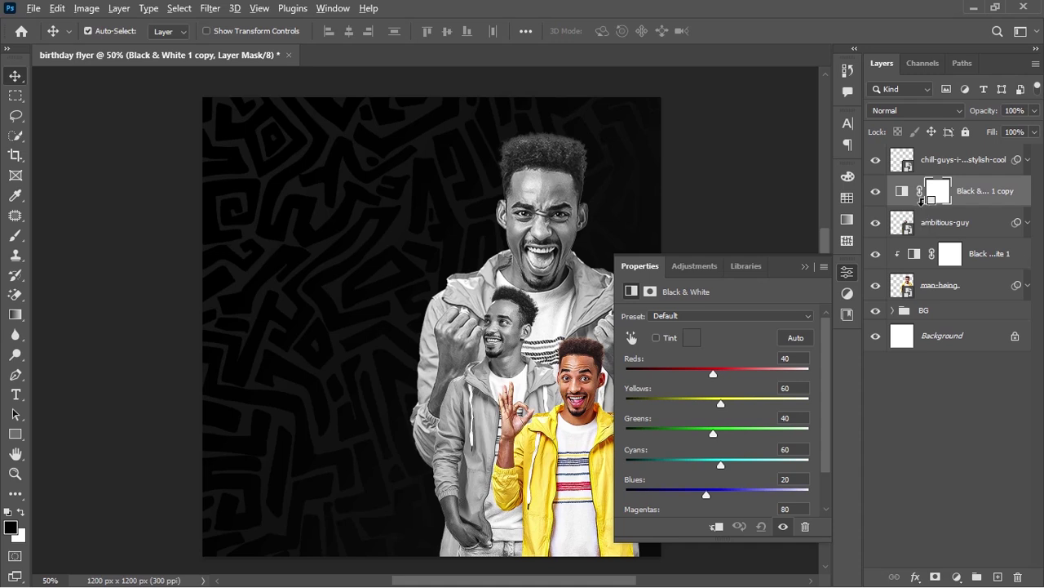
pyautogui.keyDown('alt'); pyautogui.click(922, 201); pyautogui.keyUp('alt')
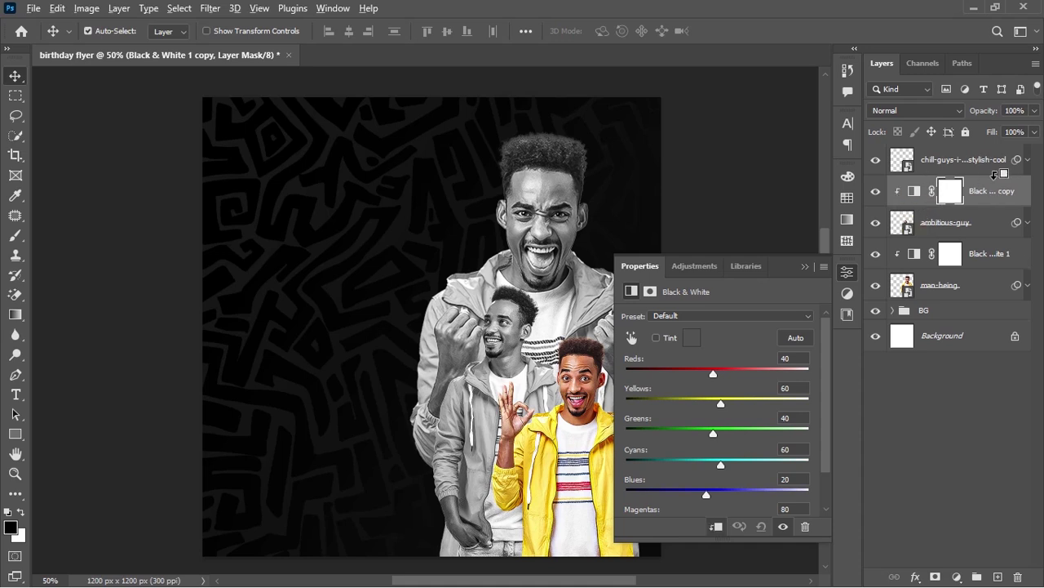
pyautogui.moveTo(992, 188); pyautogui.dragTo(995, 155)
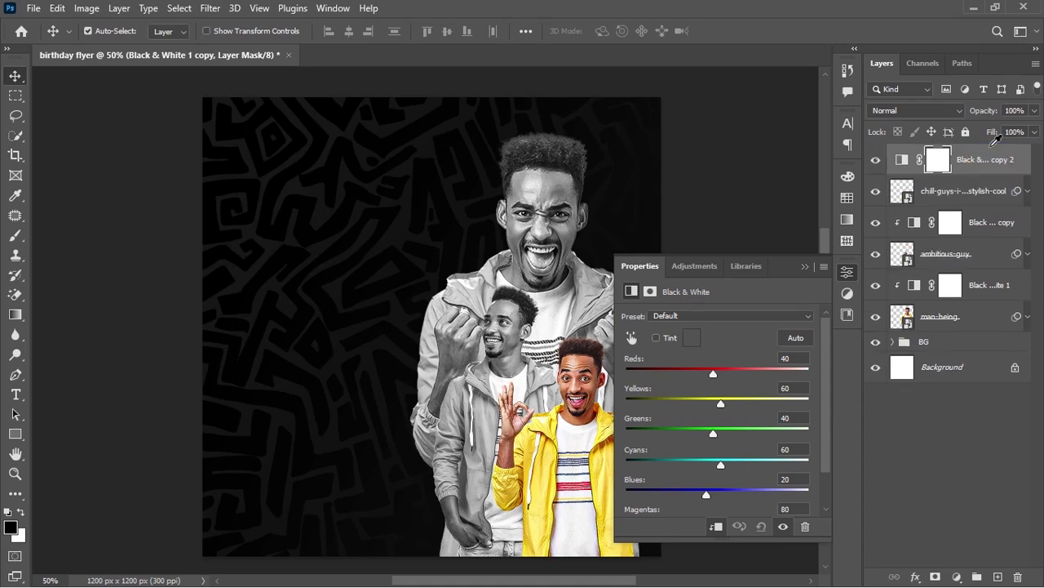
pyautogui.keyDown('alt'); pyautogui.click(928, 171); pyautogui.keyUp('alt')
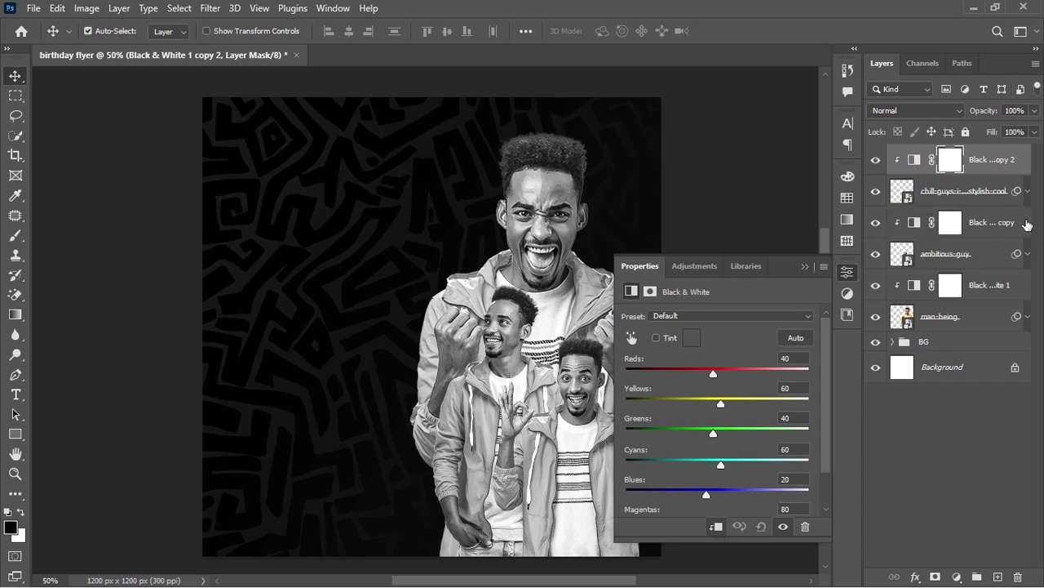
# Group the three cutouts and their Black & White adjustments into Group 1
pyautogui.keyDown('shift'); pyautogui.click(972, 326); pyautogui.keyUp('shift')
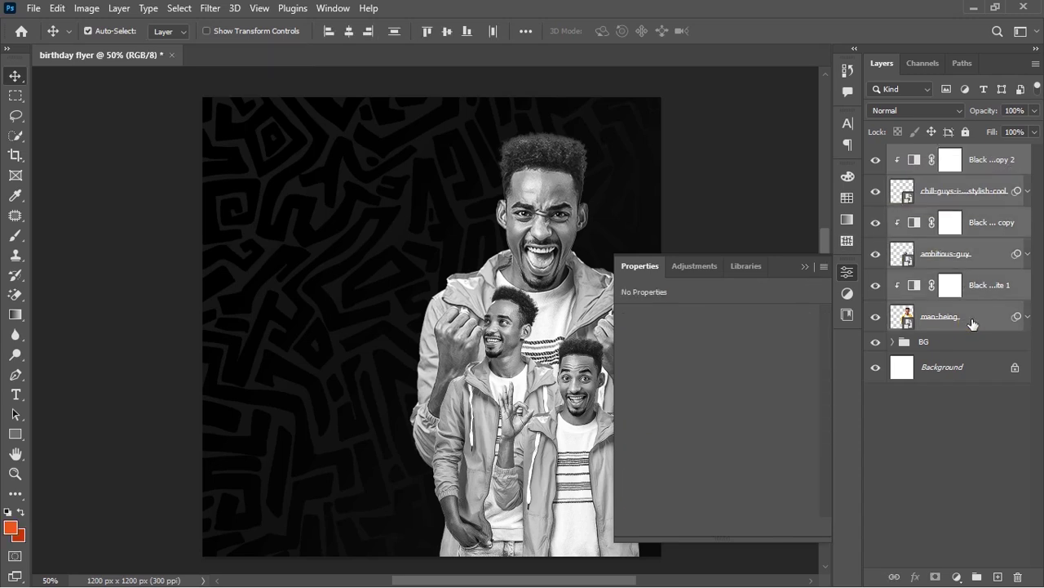
pyautogui.click(960, 159)
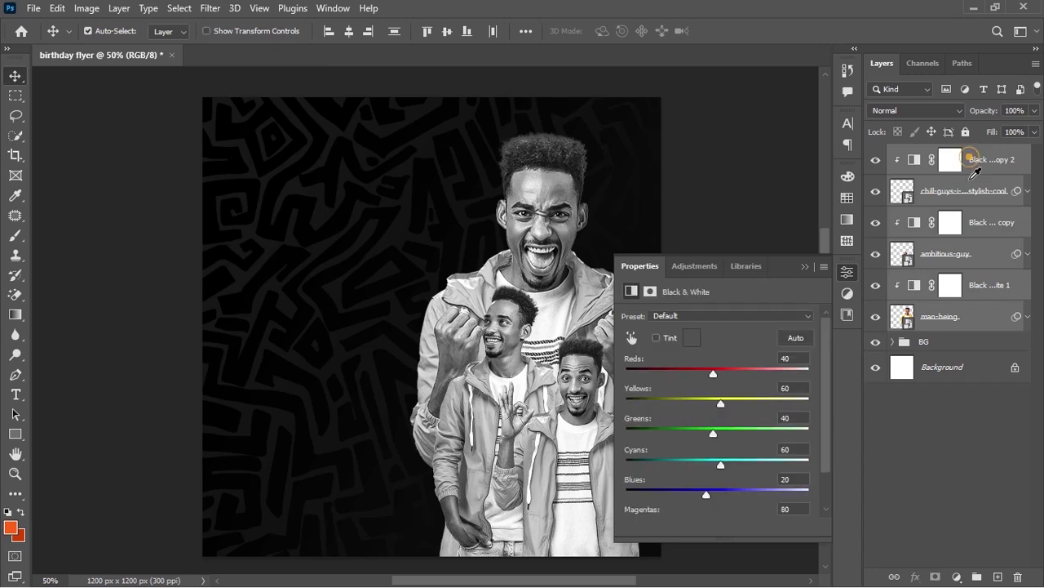
pyautogui.keyDown('shift'); pyautogui.click(962, 320); pyautogui.keyUp('shift')
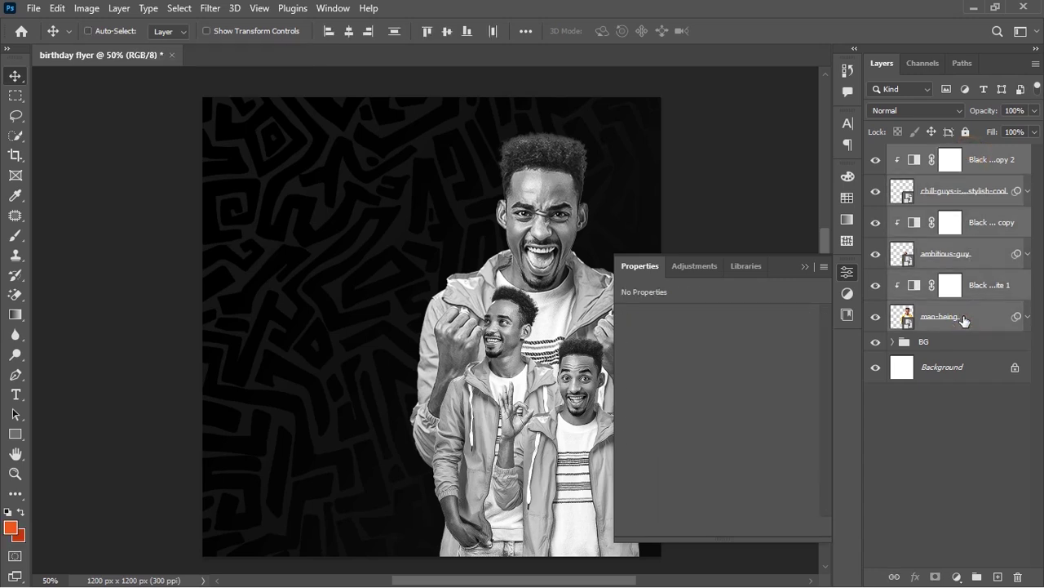
pyautogui.hotkey('ctrl', 'g')
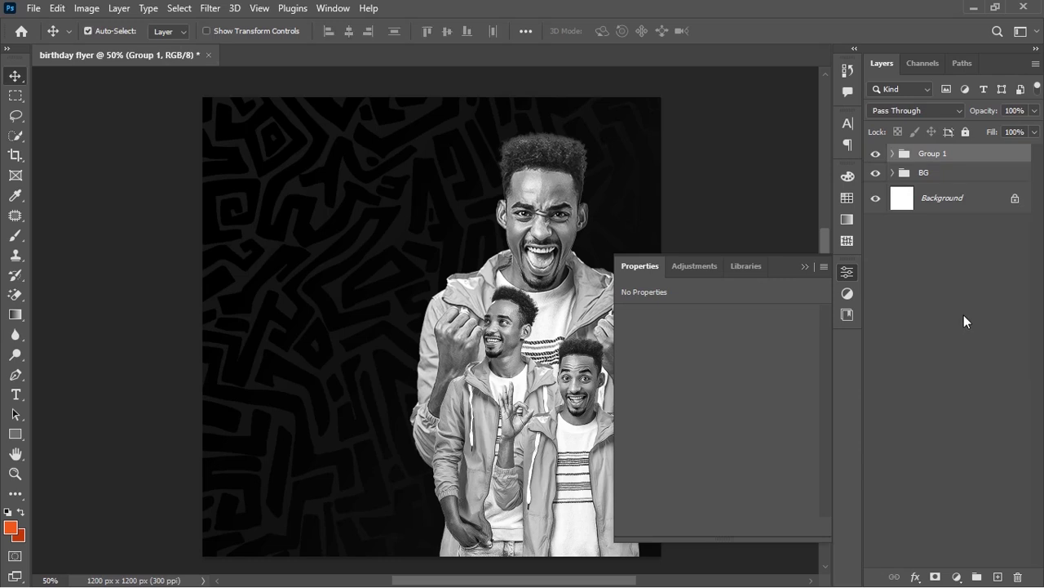
# Rename Group 1 to SUBJECT
pyautogui.doubleClick(935, 153)
pyautogui.write('SUBJECT')
pyautogui.press('Return')
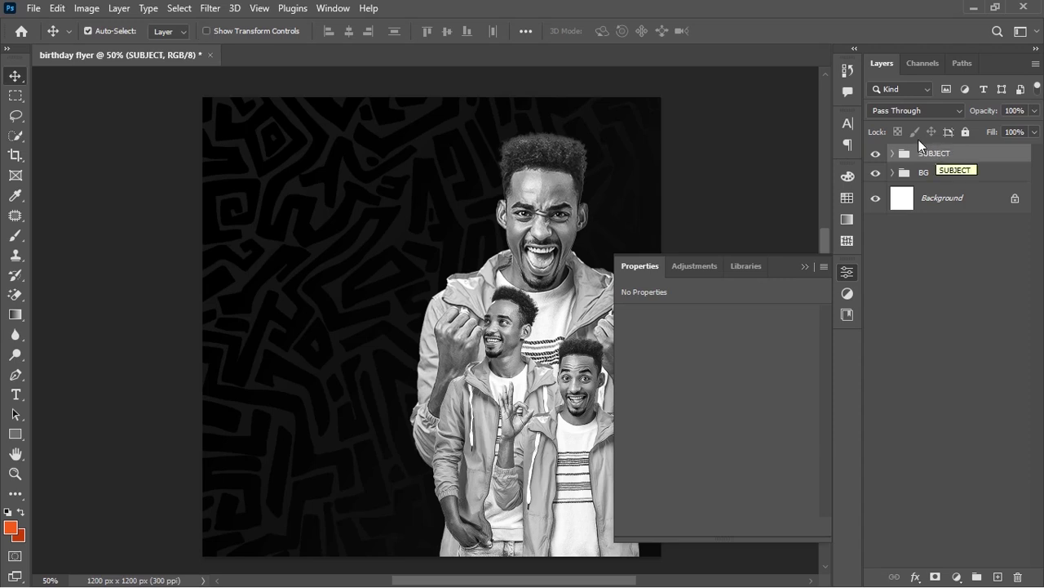
pyautogui.click(804, 266)
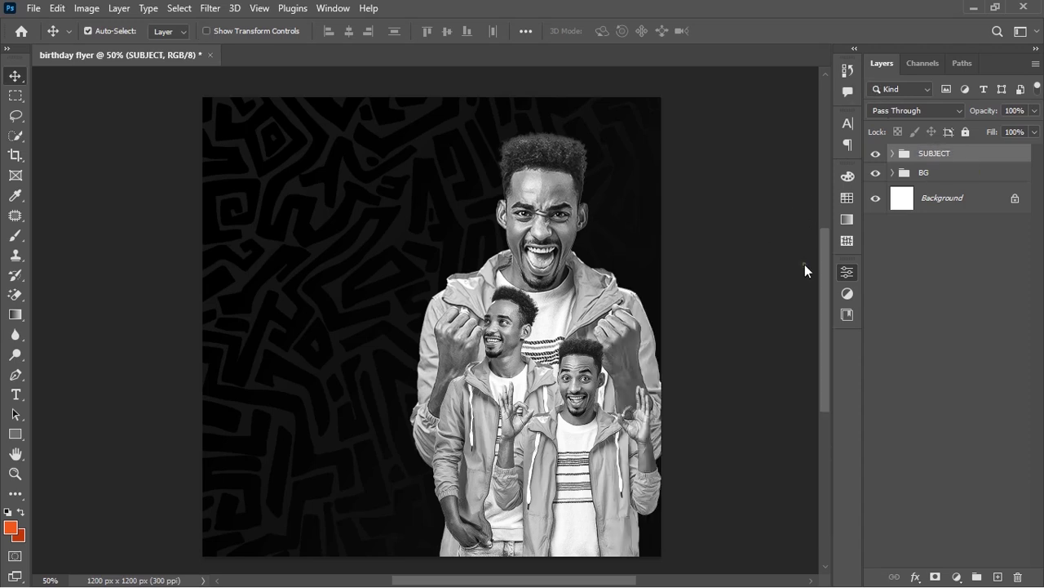
# Scale the ambitious-guy cutout up to about 22% and move it down and right
pyautogui.click(515, 339)
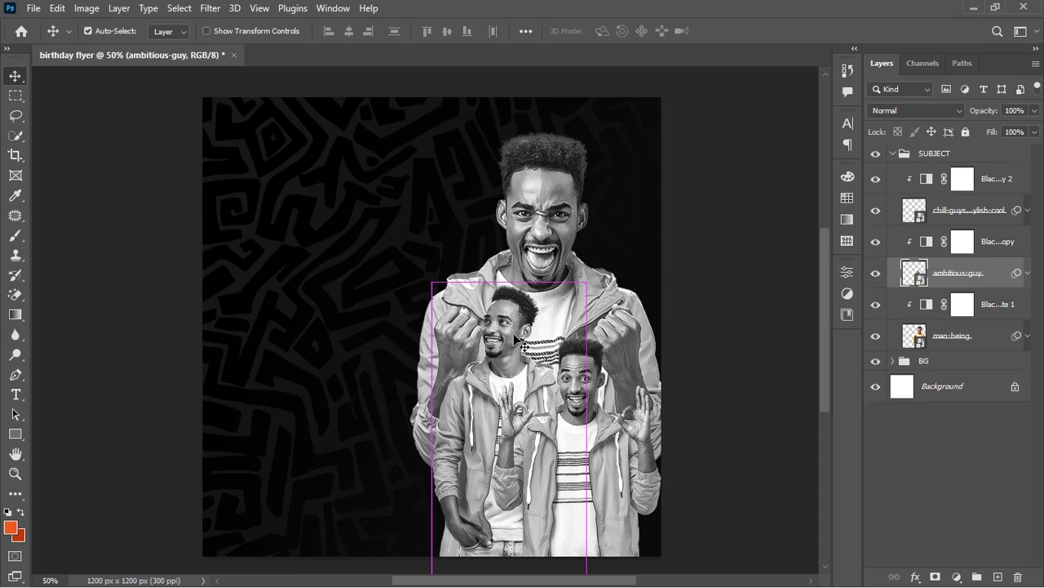
pyautogui.hotkey('ctrl', 't')
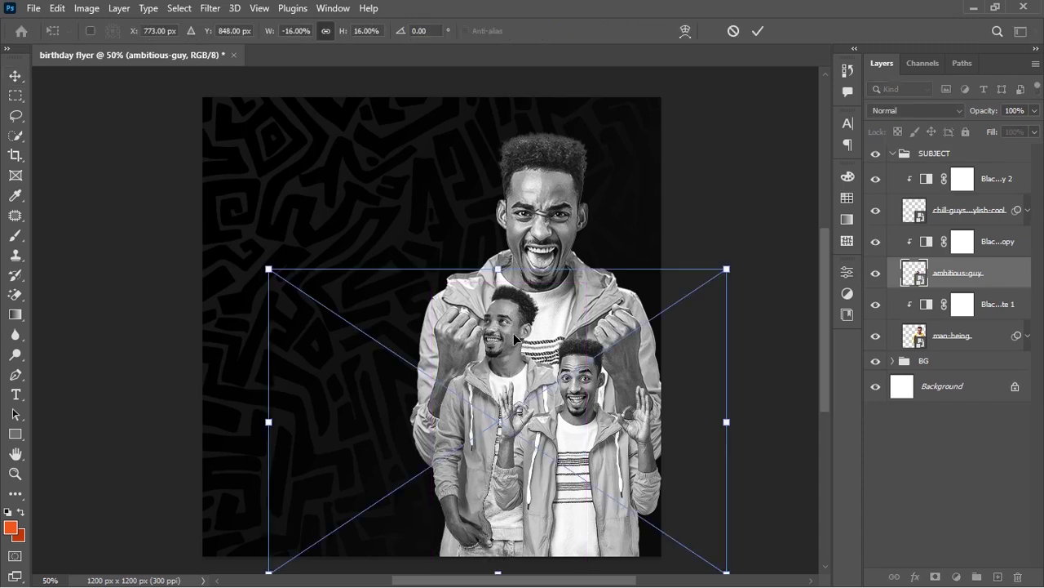
pyautogui.moveTo(727, 422); pyautogui.dragTo(756, 420)
pyautogui.moveTo(540, 381); pyautogui.dragTo(499, 398)
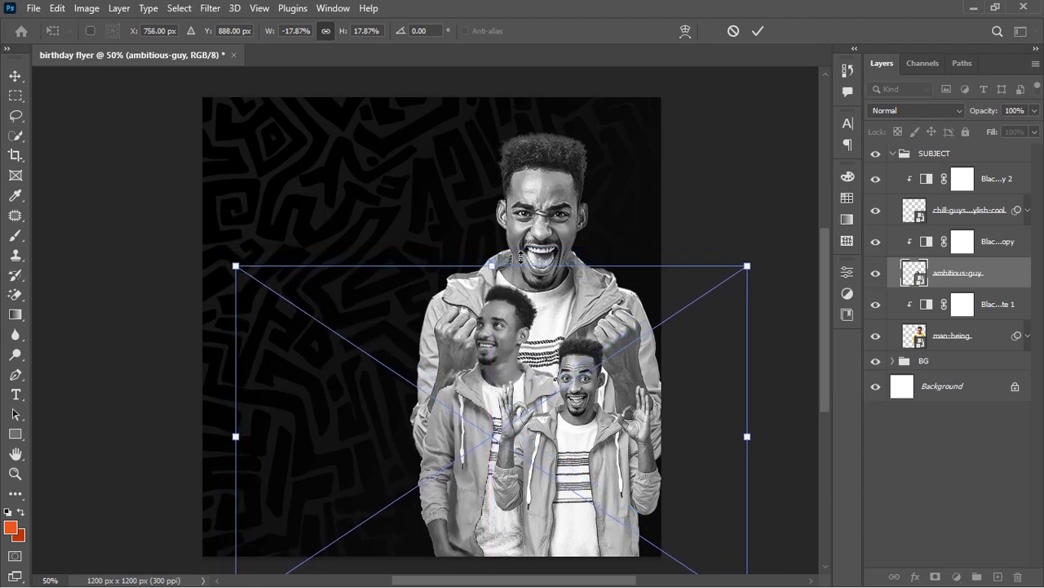
pyautogui.moveTo(497, 263); pyautogui.dragTo(564, 193)
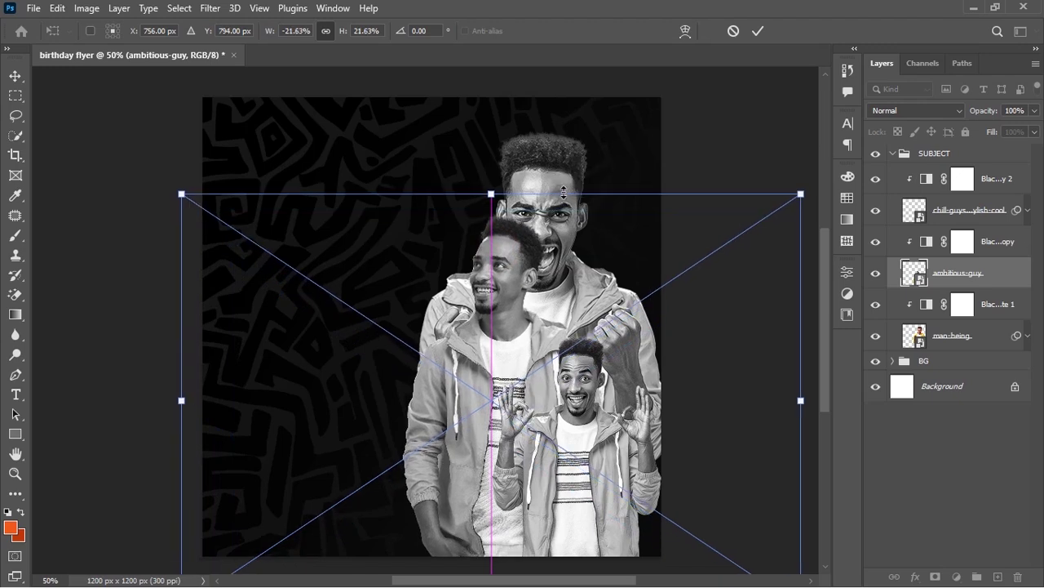
pyautogui.moveTo(477, 354); pyautogui.dragTo(487, 419)
pyautogui.press('Return')
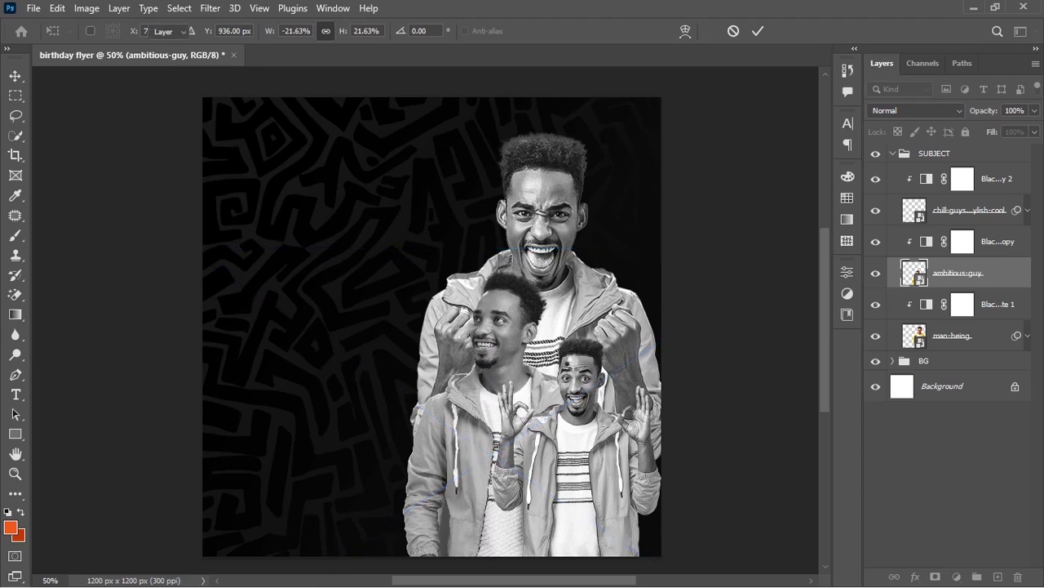
# Scale the small front figure up to about 19.5% and move it down and right
pyautogui.click(586, 381)
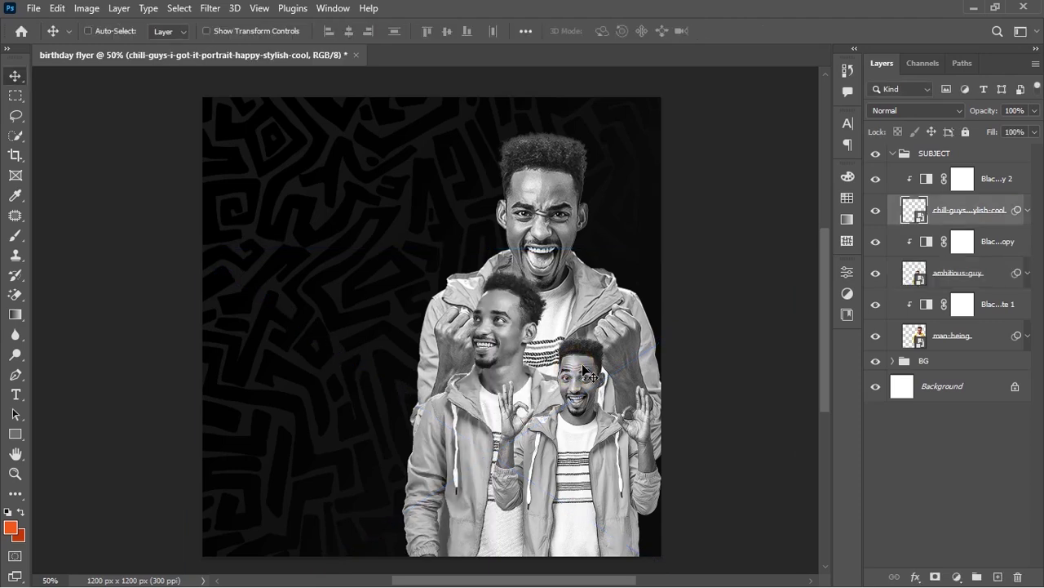
pyautogui.hotkey('ctrl', 't')
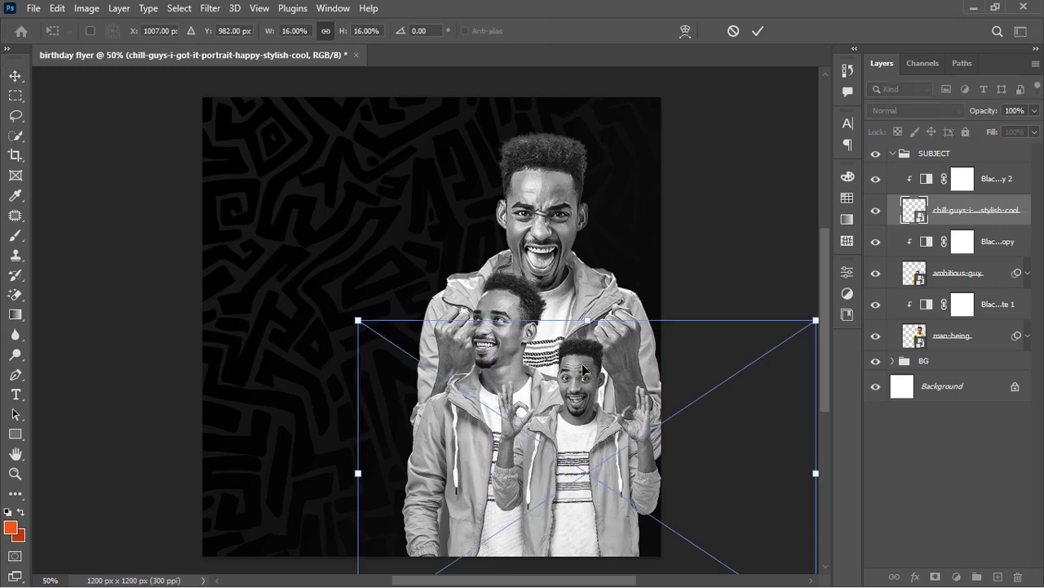
pyautogui.moveTo(592, 323); pyautogui.dragTo(600, 289)
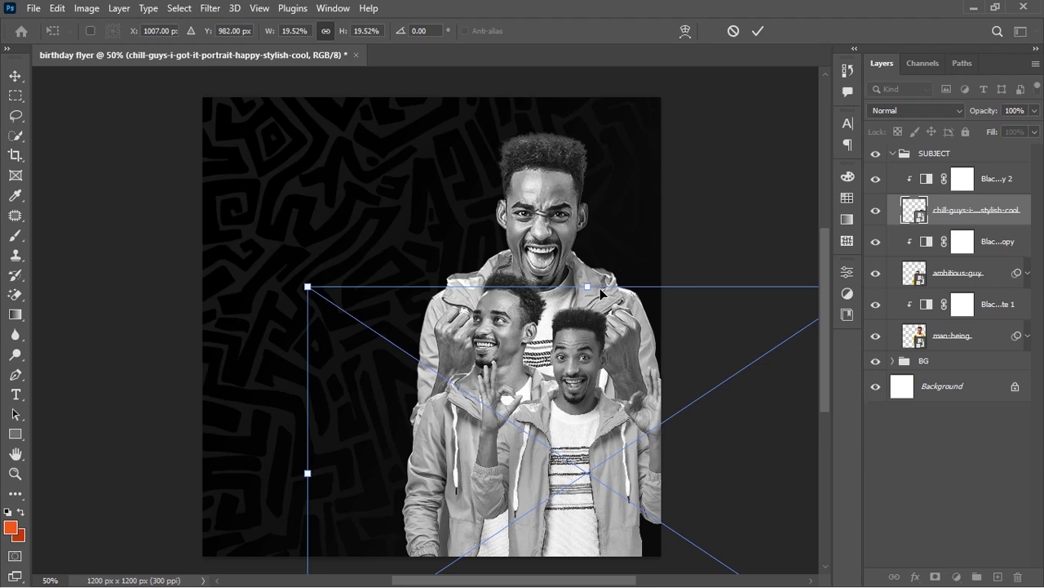
pyautogui.moveTo(587, 350); pyautogui.dragTo(593, 385)
pyautogui.press('Return')
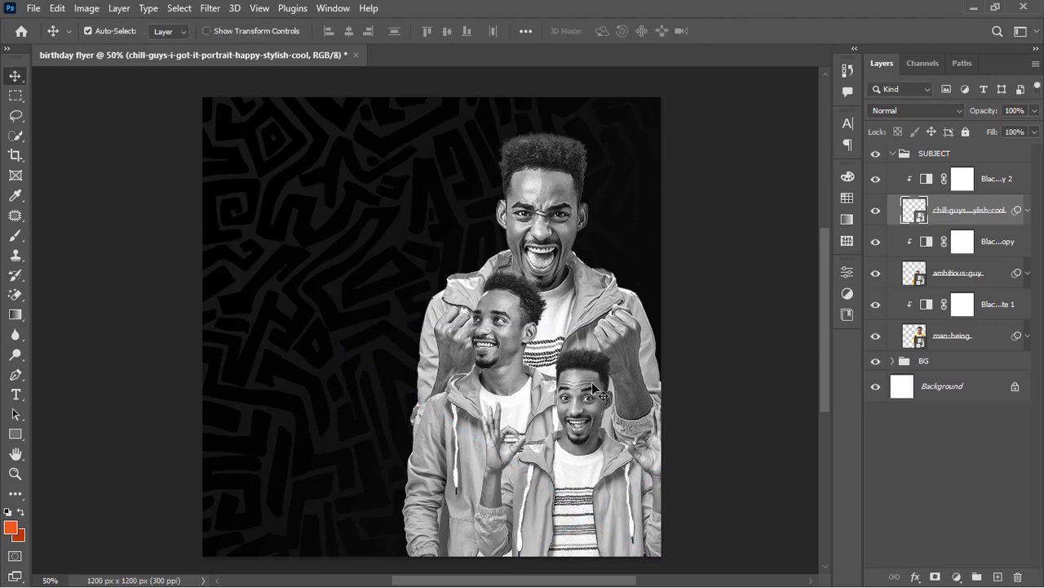
pyautogui.click(925, 157)
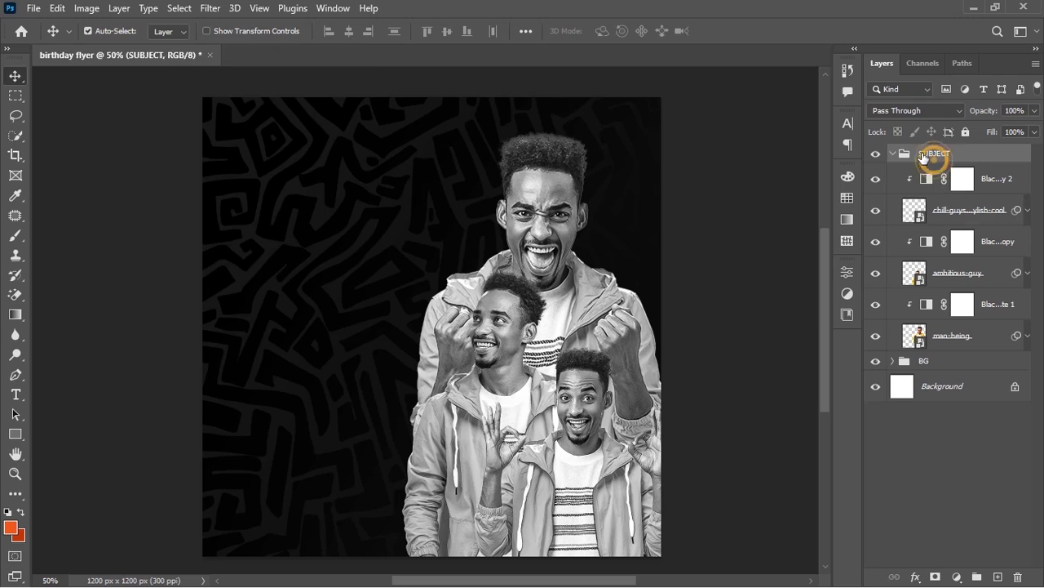
# Collapse the SUBJECT group and nudge it two steps left with the arrow keys
pyautogui.click(892, 153)
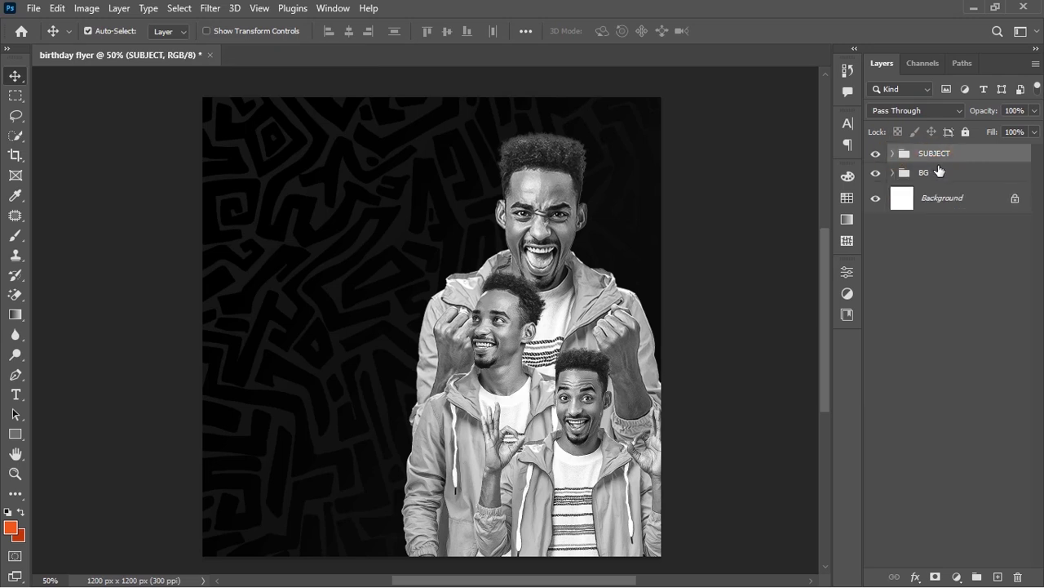
pyautogui.press('Left')
pyautogui.press('Left')
pyautogui.press('Left')
pyautogui.press('Left')
pyautogui.press('Left')
pyautogui.press('Left')
pyautogui.press('Left')
pyautogui.press('Left')
pyautogui.press('Left')
pyautogui.press('Left')
pyautogui.press('Left')
pyautogui.press('Left')
pyautogui.press('Left')
pyautogui.press('Left')
pyautogui.press('Left')
pyautogui.press('Left')
pyautogui.press('Left')
pyautogui.press('Left')
pyautogui.press('Left')
pyautogui.press('Left')
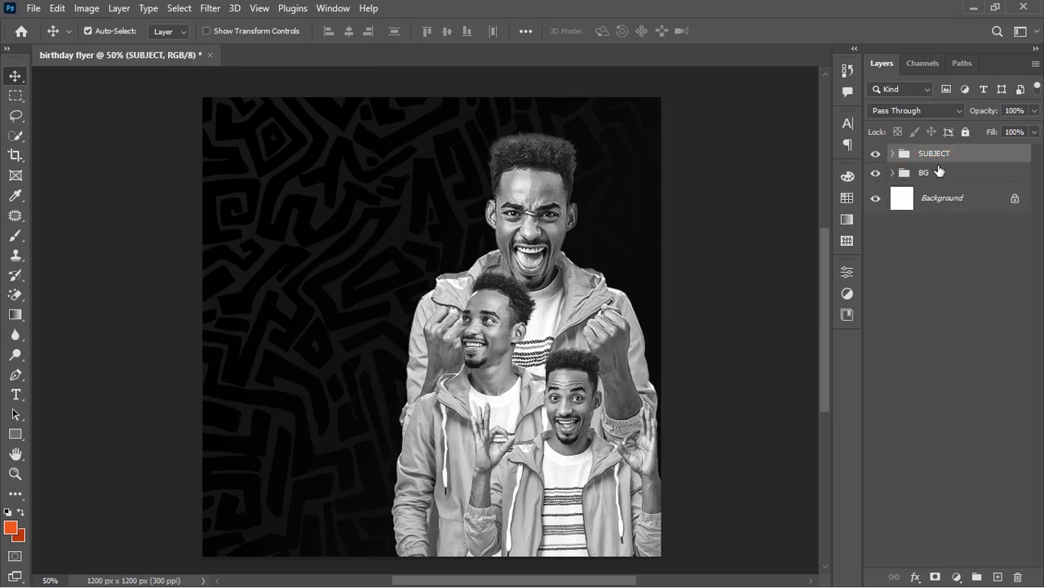
pyautogui.press('Left')
pyautogui.press('Left')
pyautogui.press('Left')
pyautogui.press('Left')
pyautogui.press('Left')
pyautogui.press('Left')
pyautogui.press('Left')
pyautogui.press('Left')
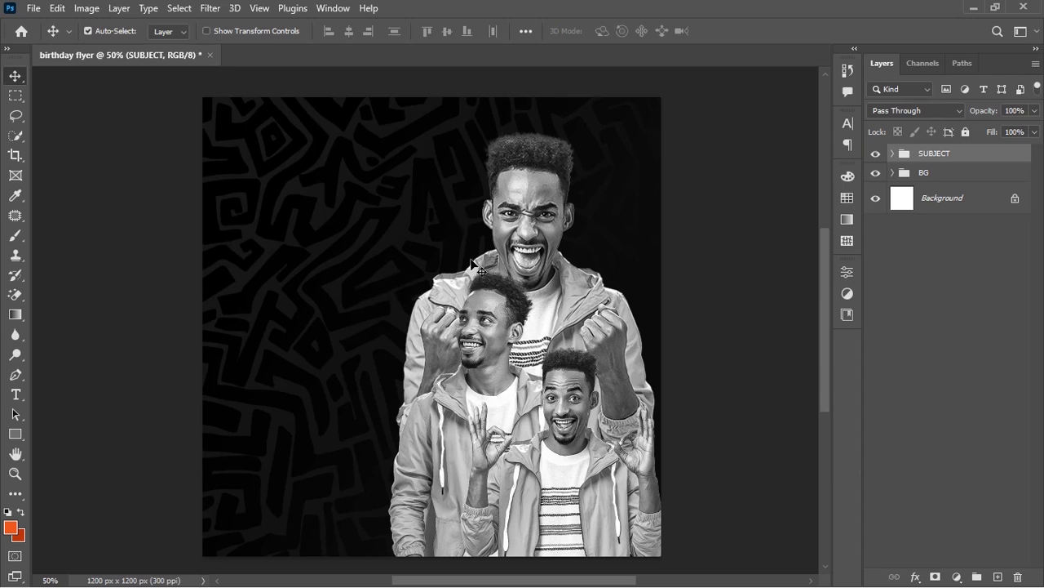
# Add a near-black #040404 Solid Color fill layer
pyautogui.click(958, 577)
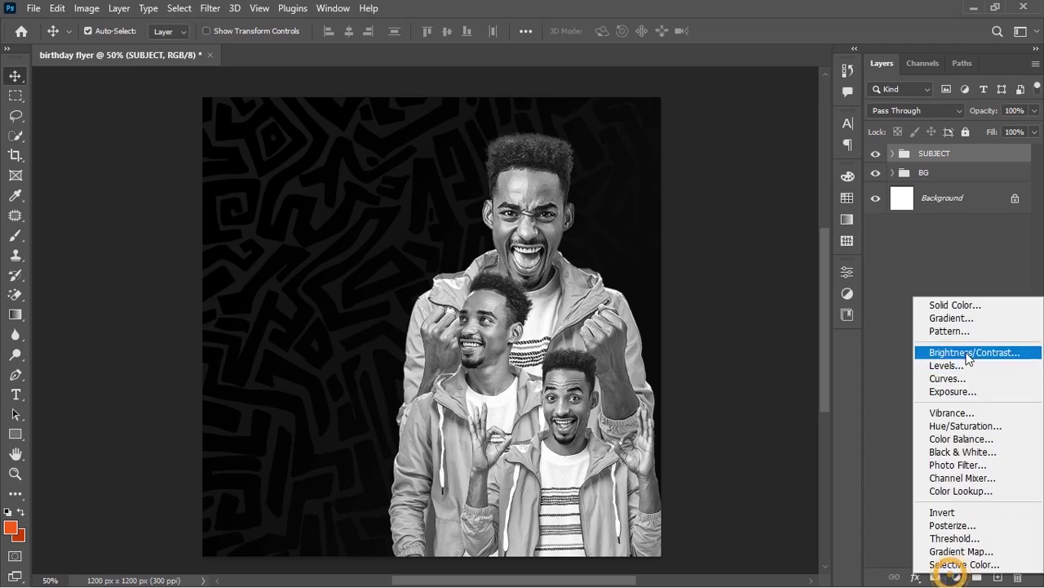
pyautogui.click(965, 306)
pyautogui.moveTo(602, 245); pyautogui.dragTo(560, 276)
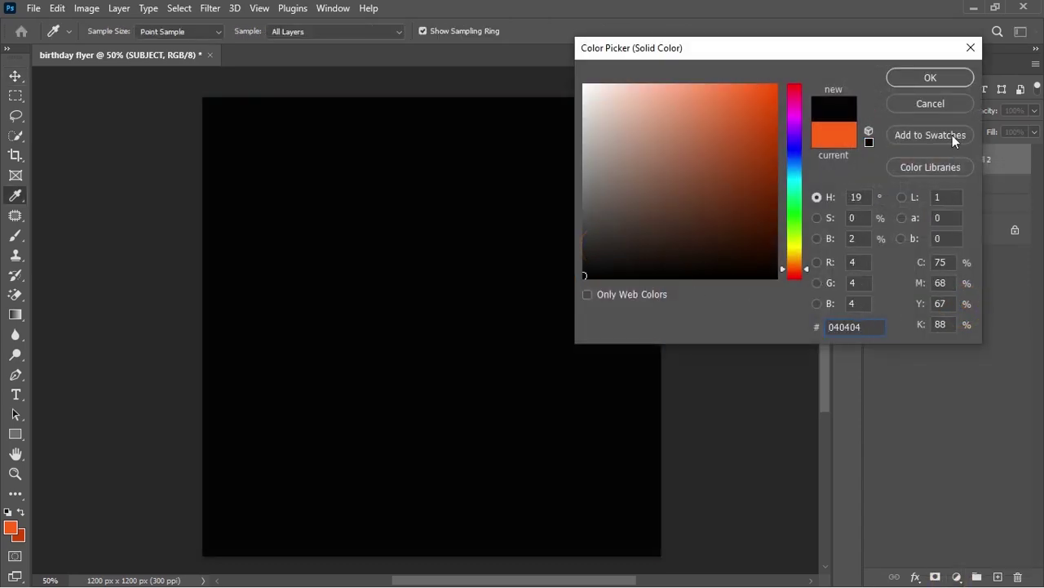
pyautogui.click(940, 76)
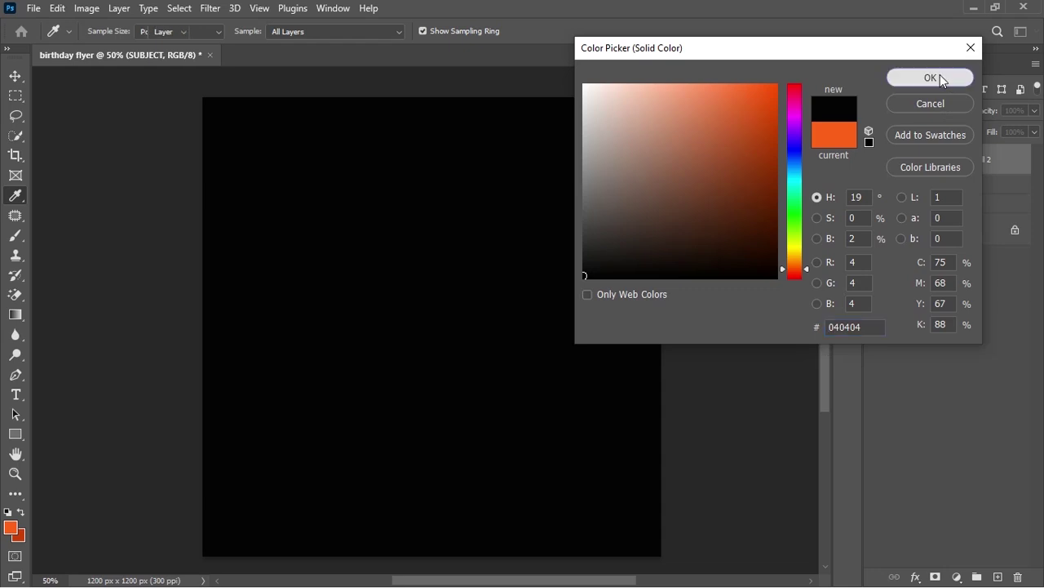
# Invert the fill's mask, paint white along the bottom edge, then duplicate the layer
pyautogui.click(936, 159)
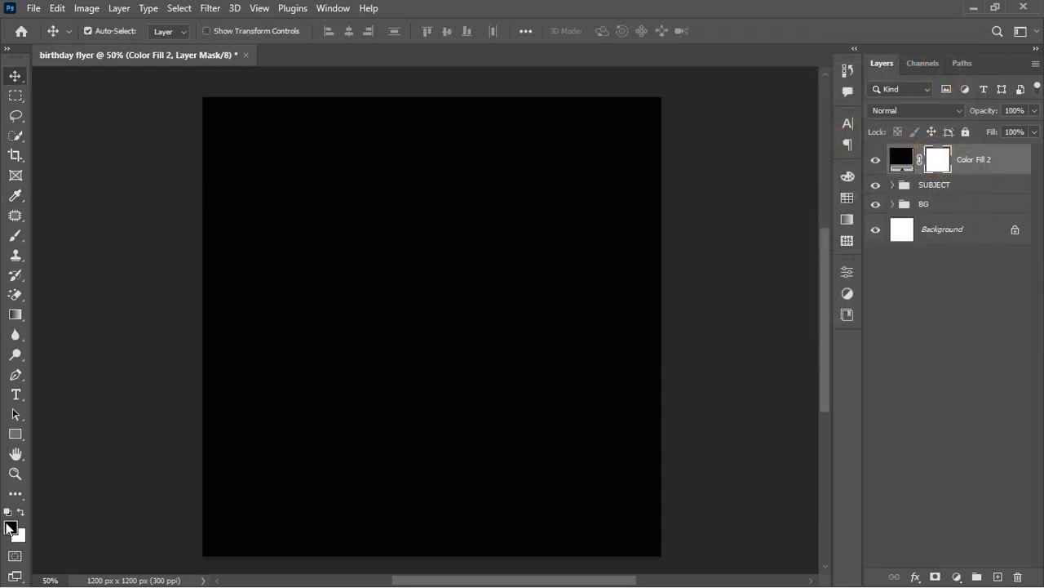
pyautogui.click(21, 514)
pyautogui.click(20, 514)
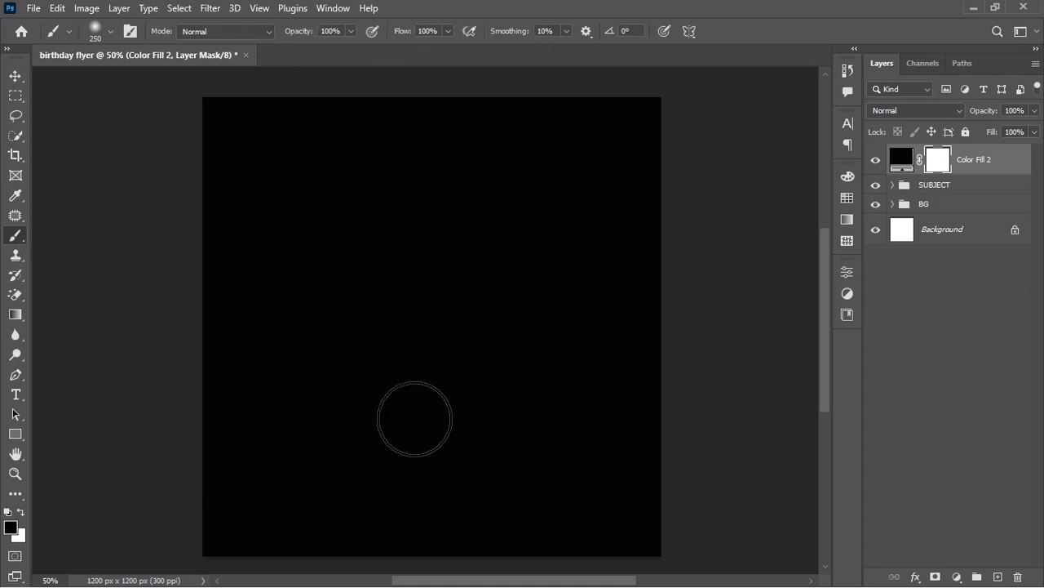
pyautogui.press(']')
pyautogui.press(']')
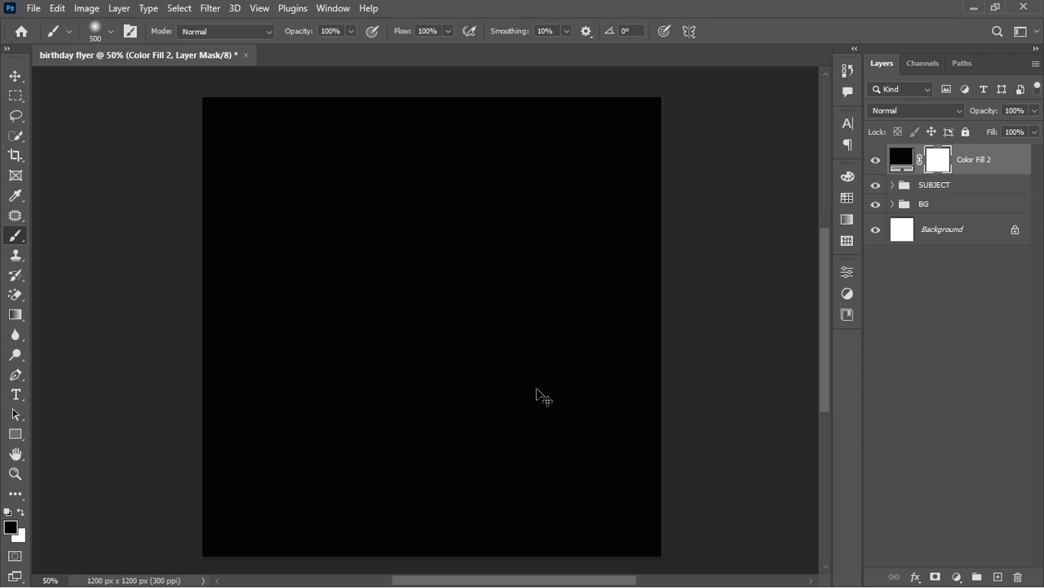
pyautogui.hotkey('ctrl', 'i')
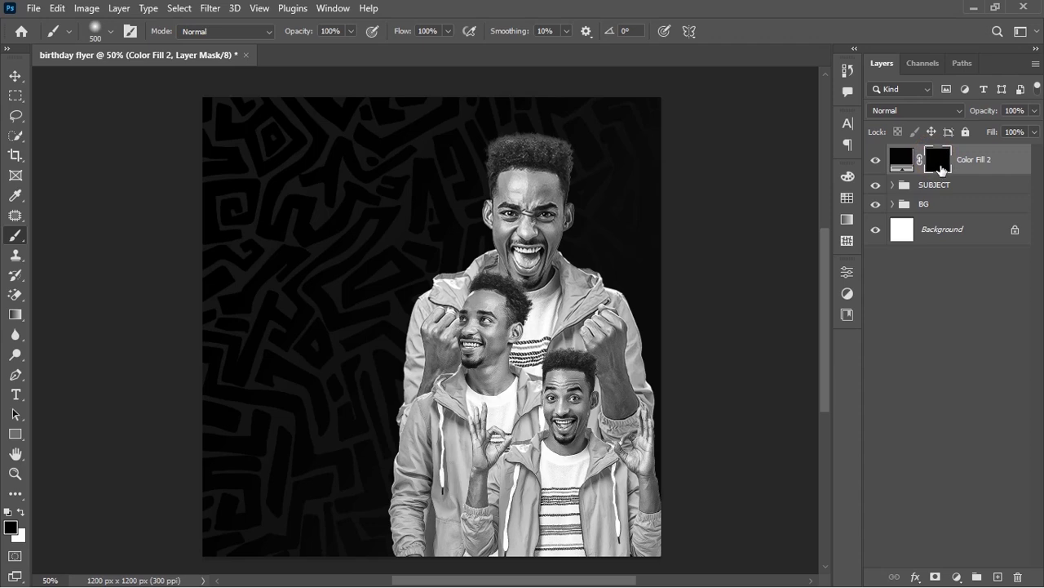
pyautogui.click(21, 514)
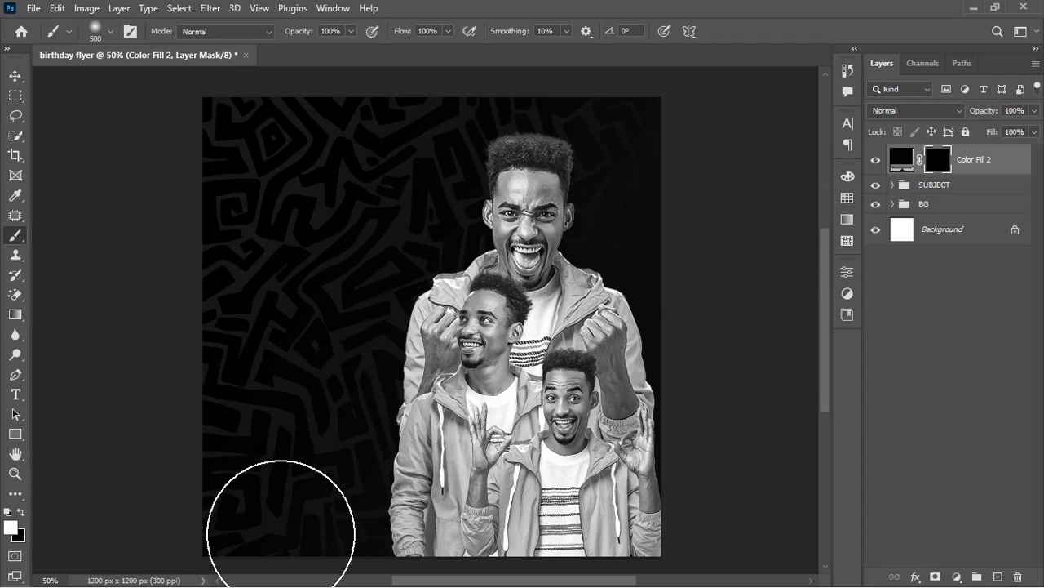
pyautogui.moveTo(238, 531)
pyautogui.mouseDown()
pyautogui.moveTo(385, 541)
pyautogui.moveTo(494, 524)
pyautogui.moveTo(793, 524)
pyautogui.mouseUp()
pyautogui.moveTo(528, 531)
pyautogui.mouseDown()
pyautogui.moveTo(389, 543)
pyautogui.moveTo(246, 535)
pyautogui.moveTo(413, 557)
pyautogui.moveTo(736, 555)
pyautogui.mouseUp()
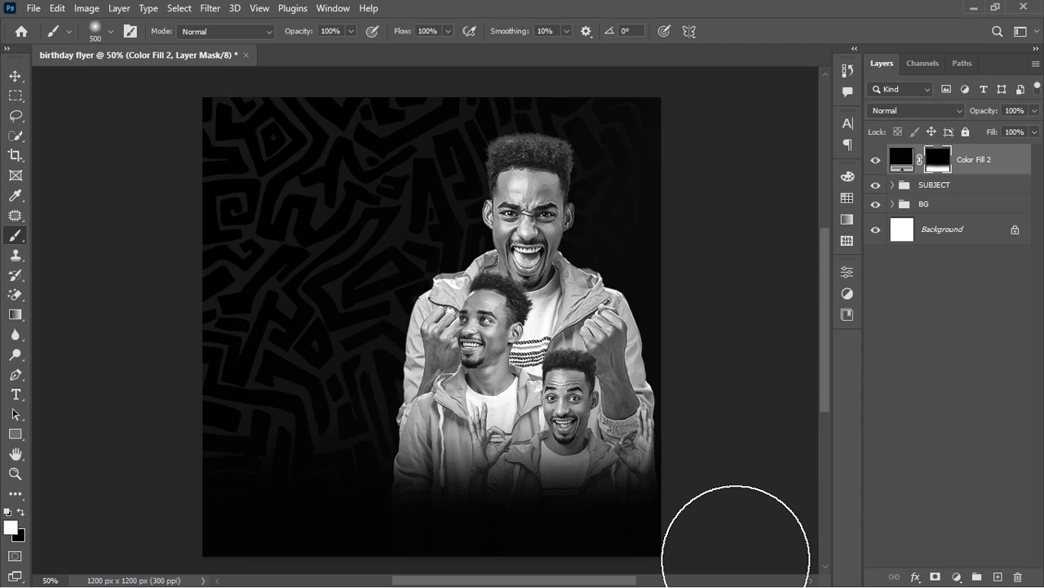
pyautogui.hotkey('ctrl', 'j')
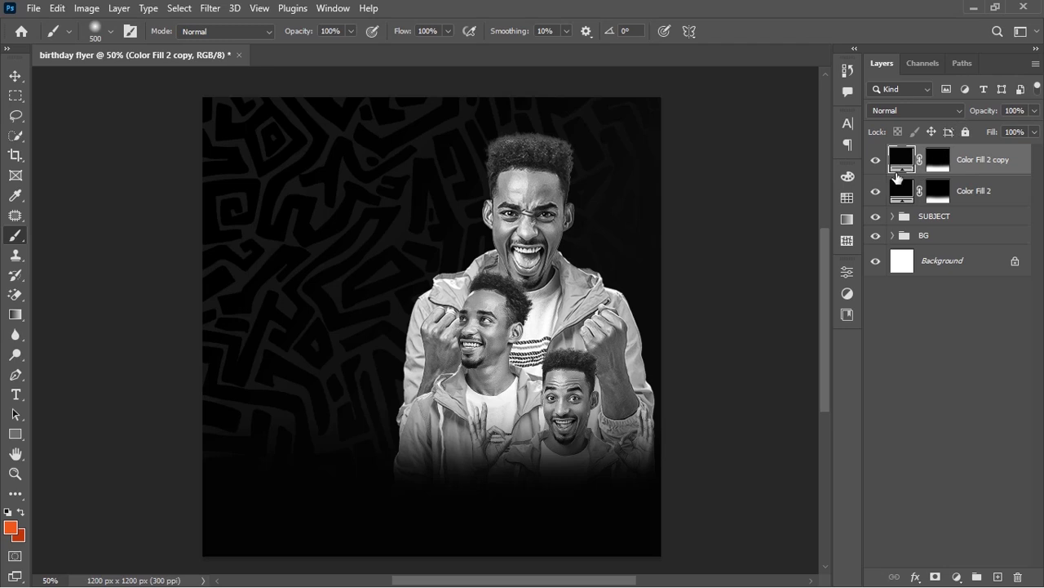
# Invert Color Fill 2 copy's mask and paint white over the left background pattern
pyautogui.click(939, 163)
pyautogui.hotkey('ctrl', 'i')
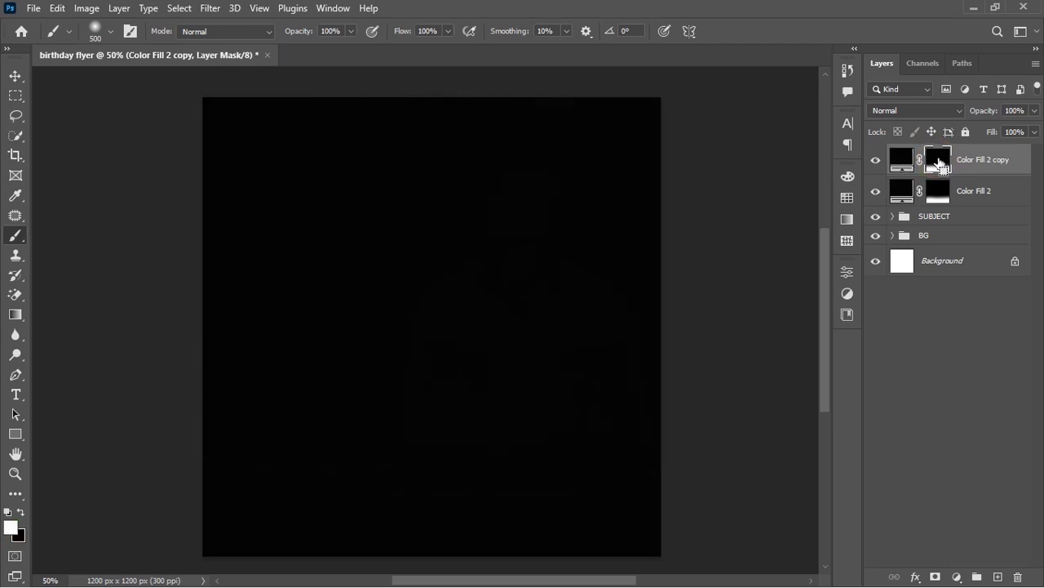
pyautogui.hotkey('ctrl', 'i')
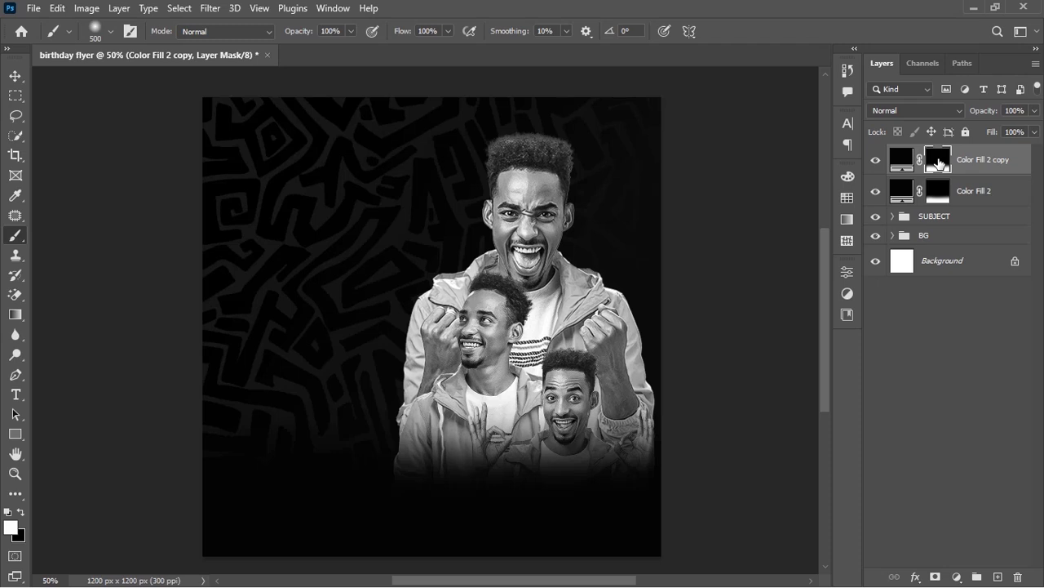
pyautogui.hotkey('ctrl', 'i')
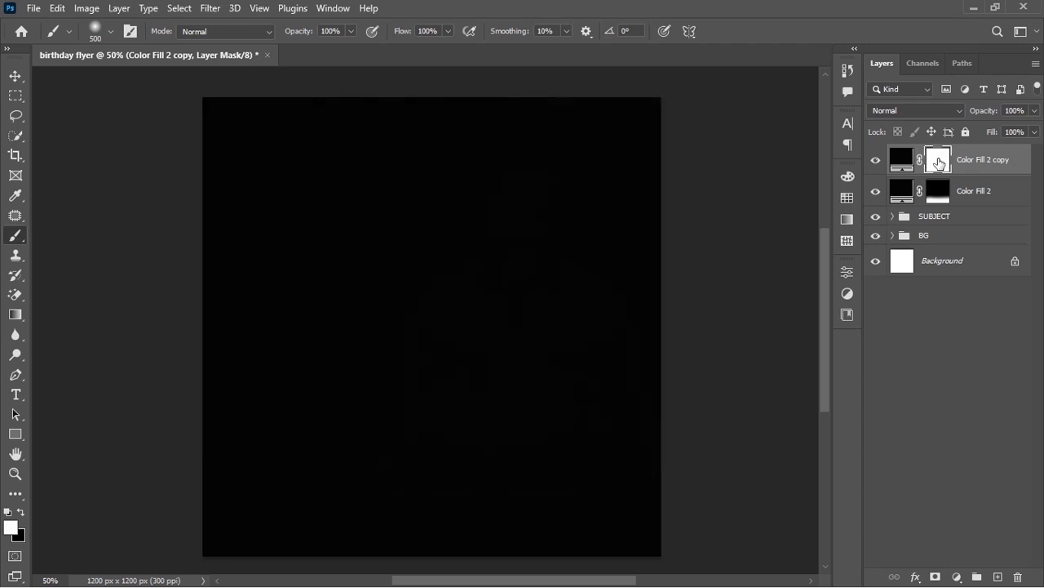
pyautogui.hotkey('ctrl', 'i')
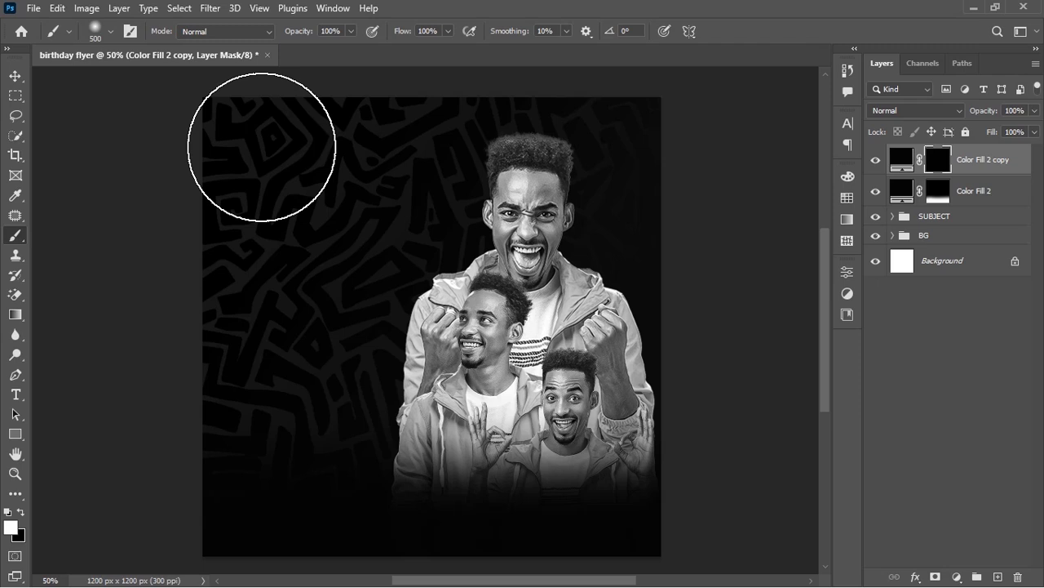
pyautogui.moveTo(261, 147)
pyautogui.mouseDown()
pyautogui.moveTo(256, 139)
pyautogui.moveTo(233, 537)
pyautogui.mouseUp()
pyautogui.moveTo(214, 128); pyautogui.dragTo(282, 106)
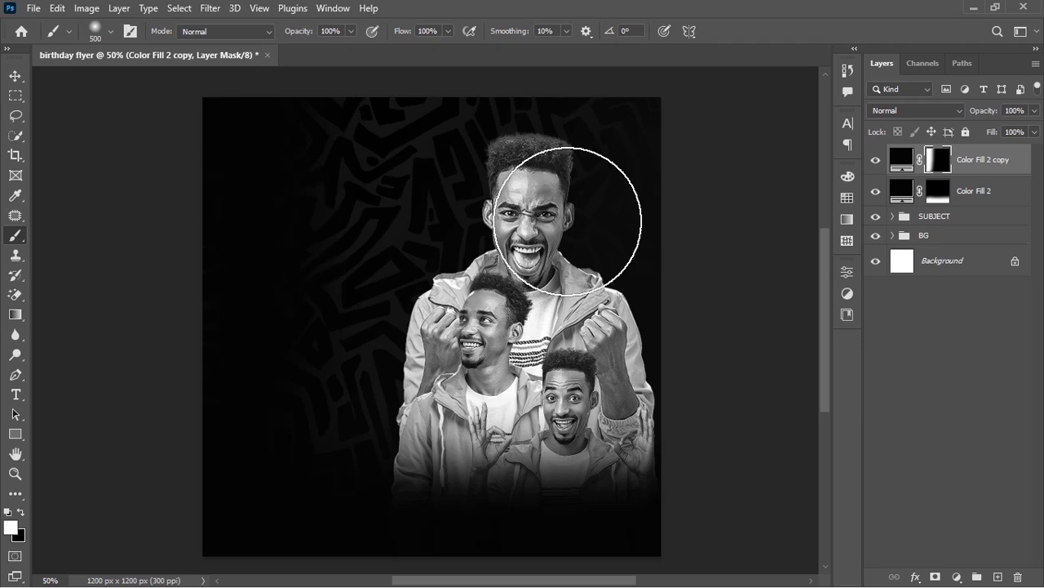
pyautogui.moveTo(217, 223)
pyautogui.mouseDown()
pyautogui.moveTo(210, 350)
pyautogui.moveTo(217, 513)
pyautogui.mouseUp()
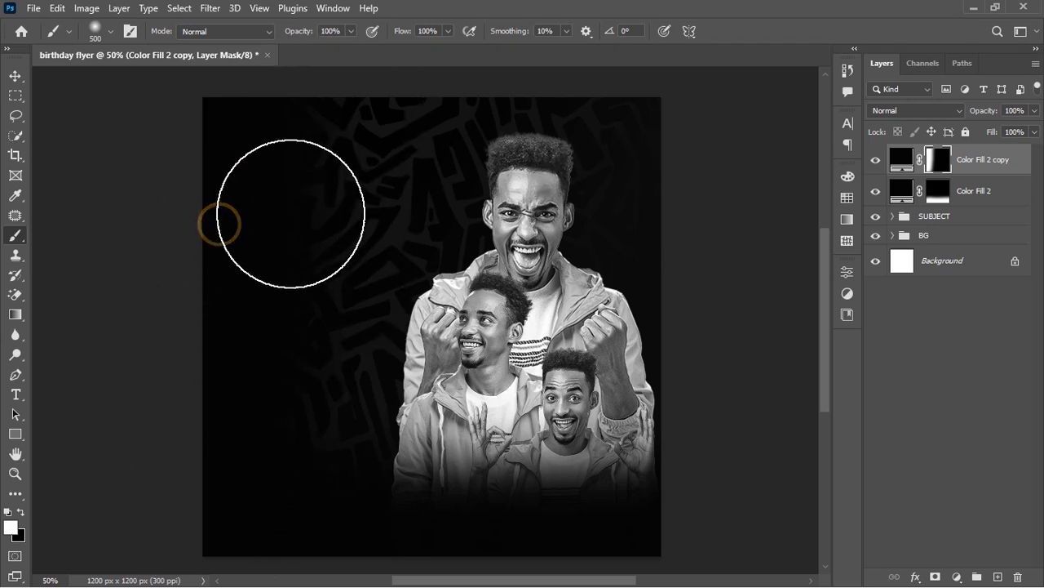
pyautogui.moveTo(290, 222); pyautogui.dragTo(278, 581)
pyautogui.moveTo(266, 131)
pyautogui.mouseDown()
pyautogui.moveTo(260, 218)
pyautogui.moveTo(332, 460)
pyautogui.mouseUp()
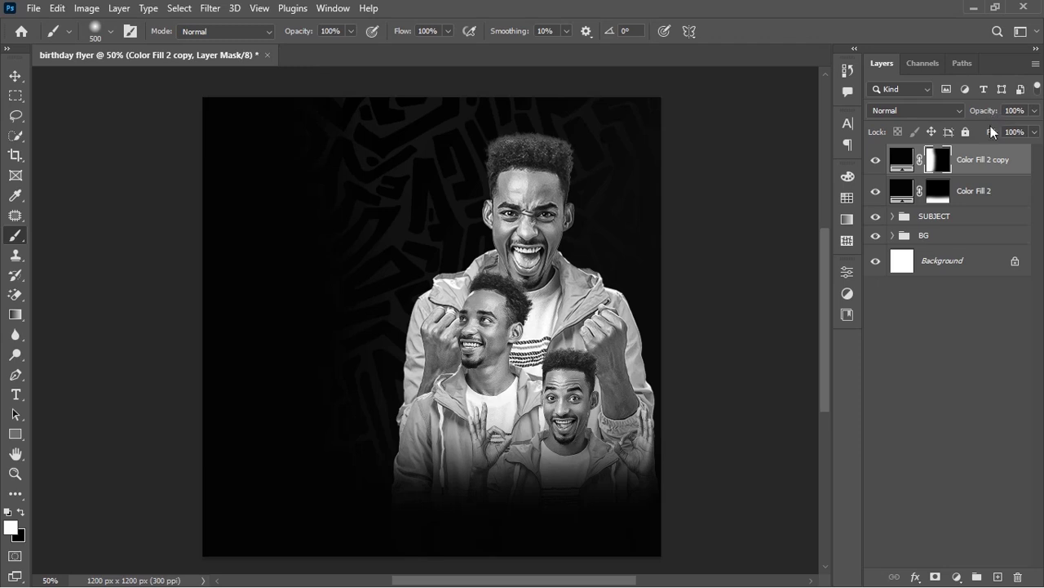
# Set Color Fill 2 copy's fill to 96% and select both fill layers
pyautogui.moveTo(991, 132); pyautogui.dragTo(987, 133)
pyautogui.click(897, 161)
pyautogui.keyDown('shift'); pyautogui.click(983, 187); pyautogui.keyUp('shift')
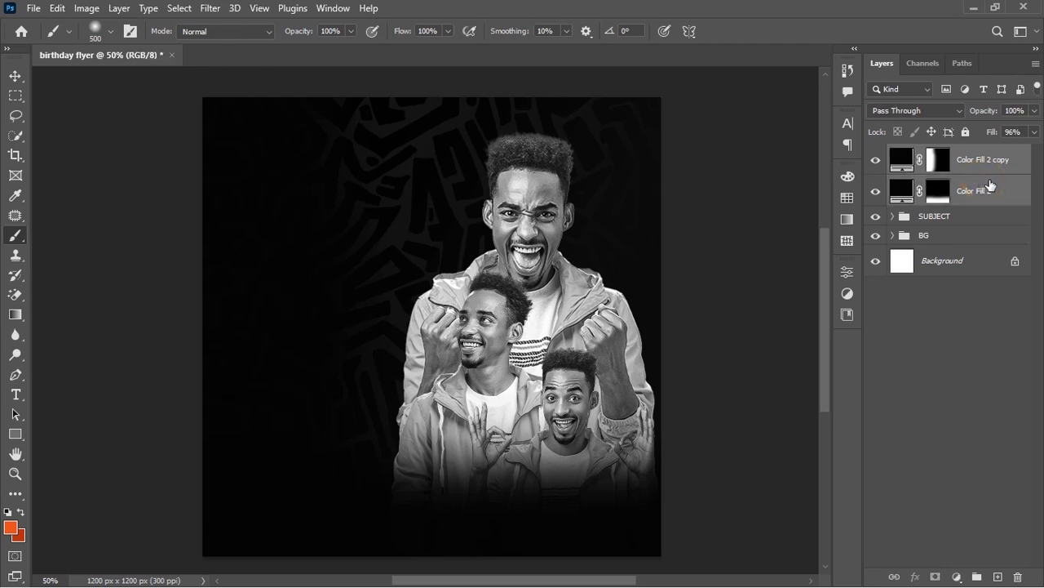
# Group both Color Fill layers with Ctrl+G and name the group SAHDOW
pyautogui.hotkey('ctrl', 'g')
pyautogui.doubleClick(943, 154)
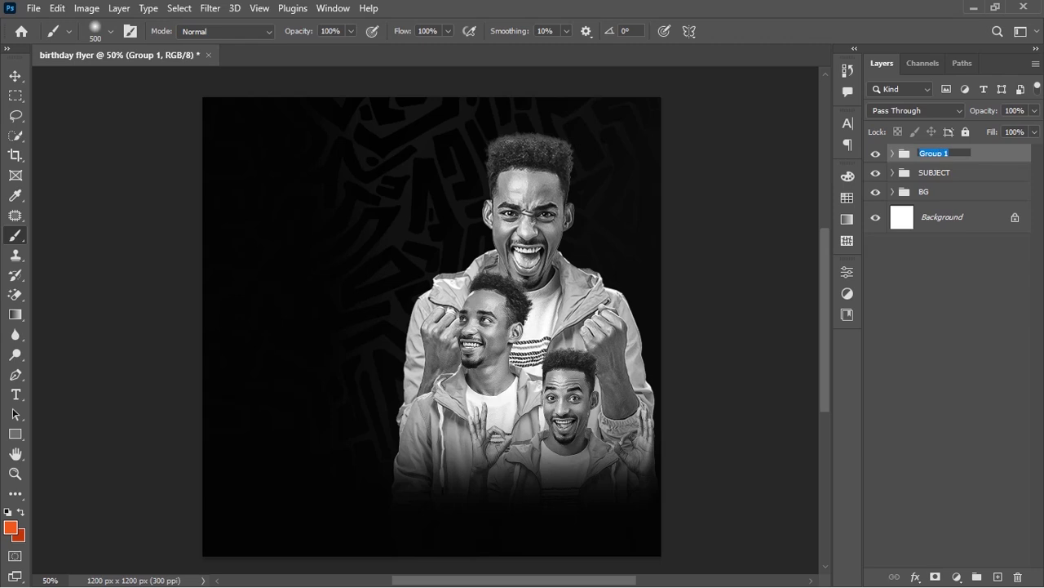
pyautogui.write('sha')
pyautogui.write('AHD')
pyautogui.write('OW')
pyautogui.press('Return')
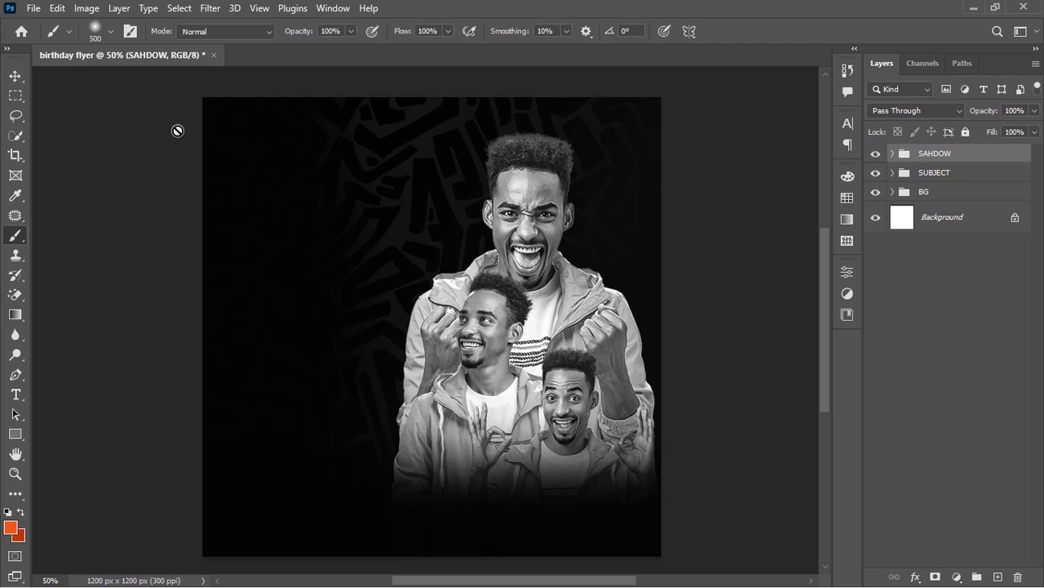
pyautogui.click(15, 76)
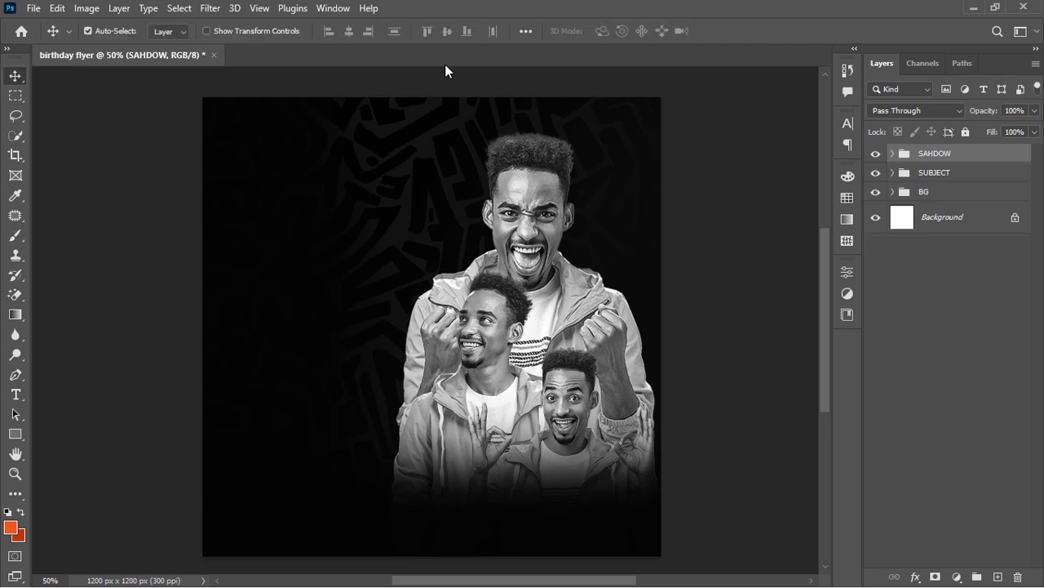
# Start a New Guide Layout with a 10% top margin
pyautogui.click(260, 8)
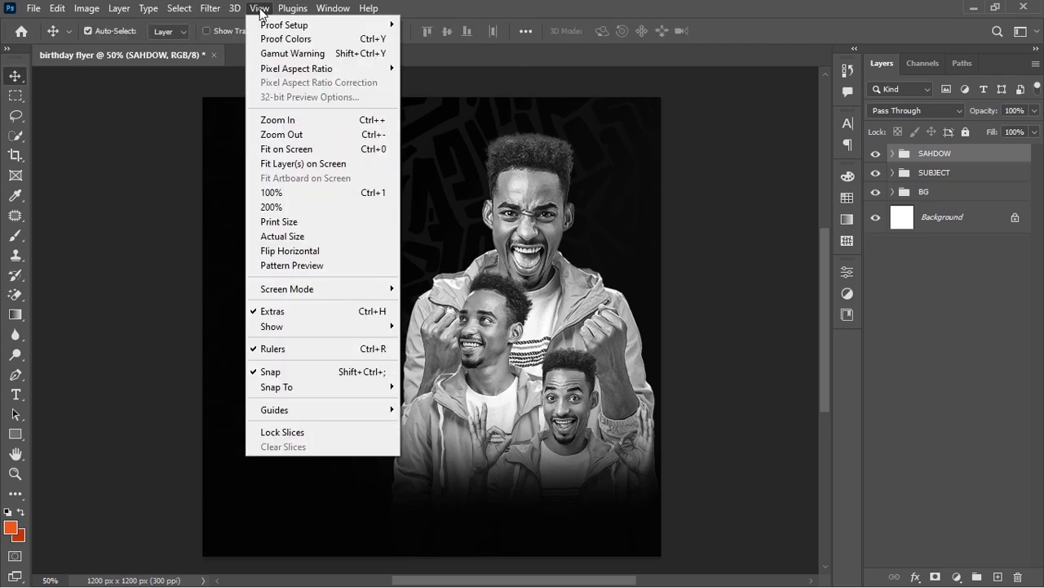
pyautogui.moveTo(342, 409)
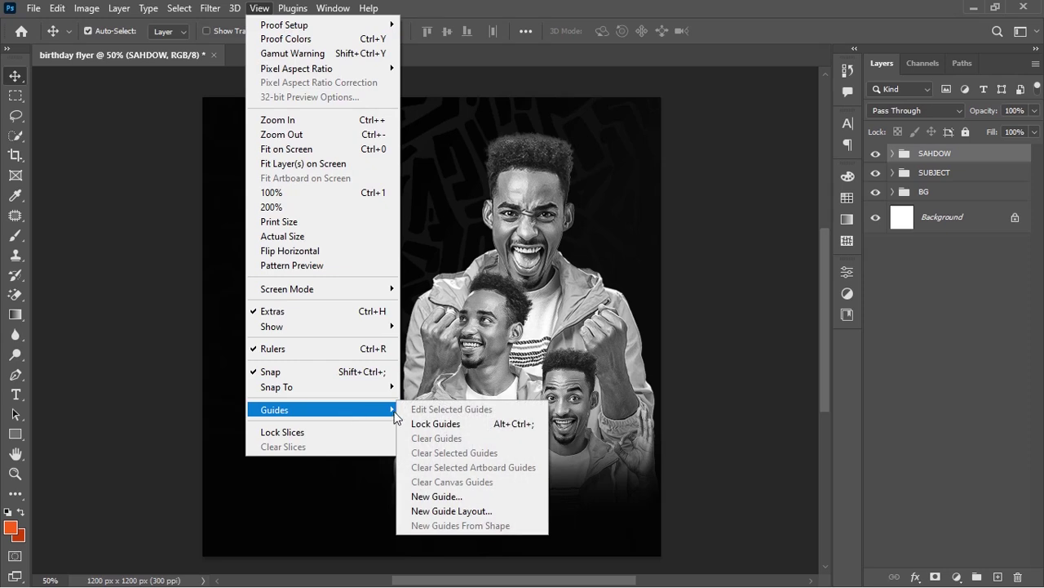
pyautogui.click(473, 510)
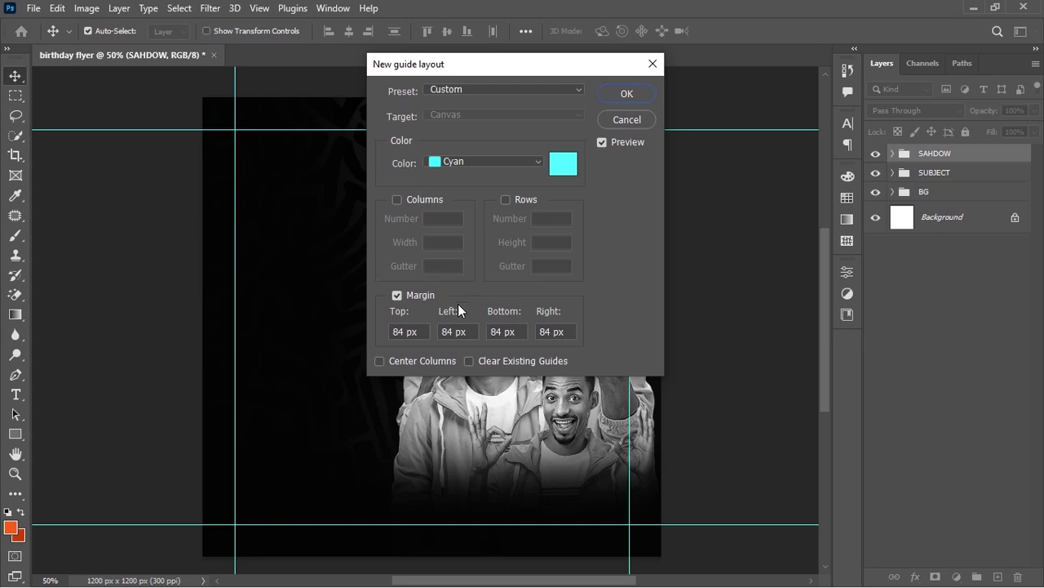
pyautogui.click(411, 333)
pyautogui.write('7%')
pyautogui.doubleClick(406, 334)
pyautogui.write('10')
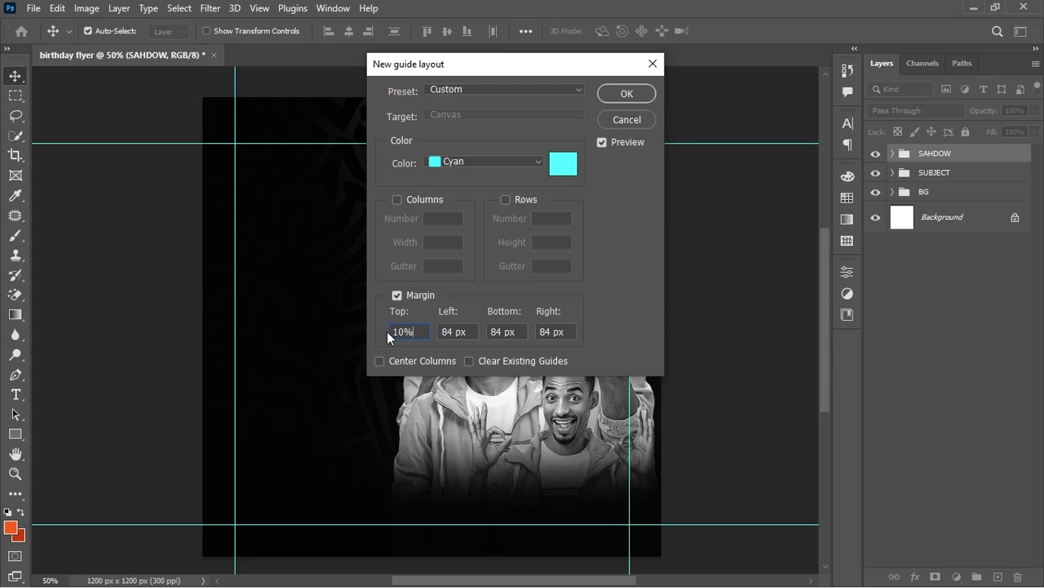
# Set the left, bottom and right margins to 10% and create the guides
pyautogui.moveTo(468, 330); pyautogui.dragTo(399, 332)
pyautogui.write('7%')
pyautogui.hotkey('ctrl', 'a')
pyautogui.write('10')
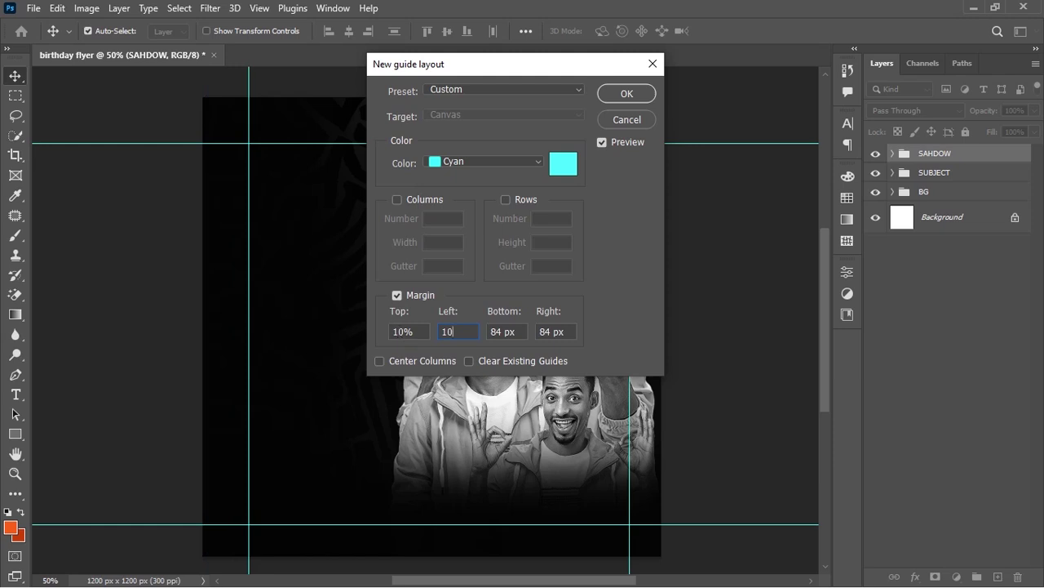
pyautogui.write('%')
pyautogui.hotkey('ctrl', 'a')
pyautogui.press('Tab')
pyautogui.write('10%')
pyautogui.press('Tab')
pyautogui.write('10%')
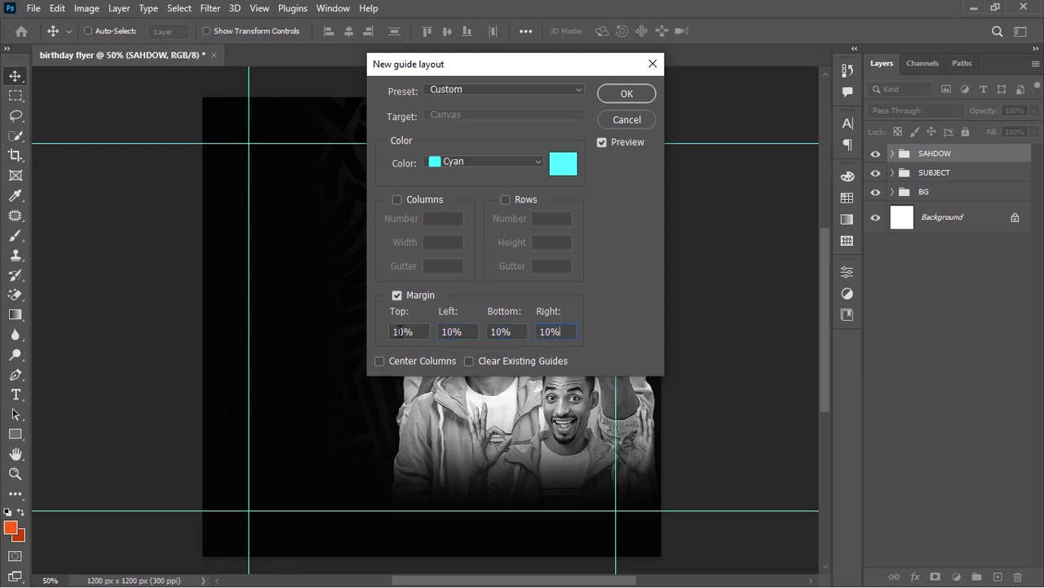
pyautogui.click(628, 92)
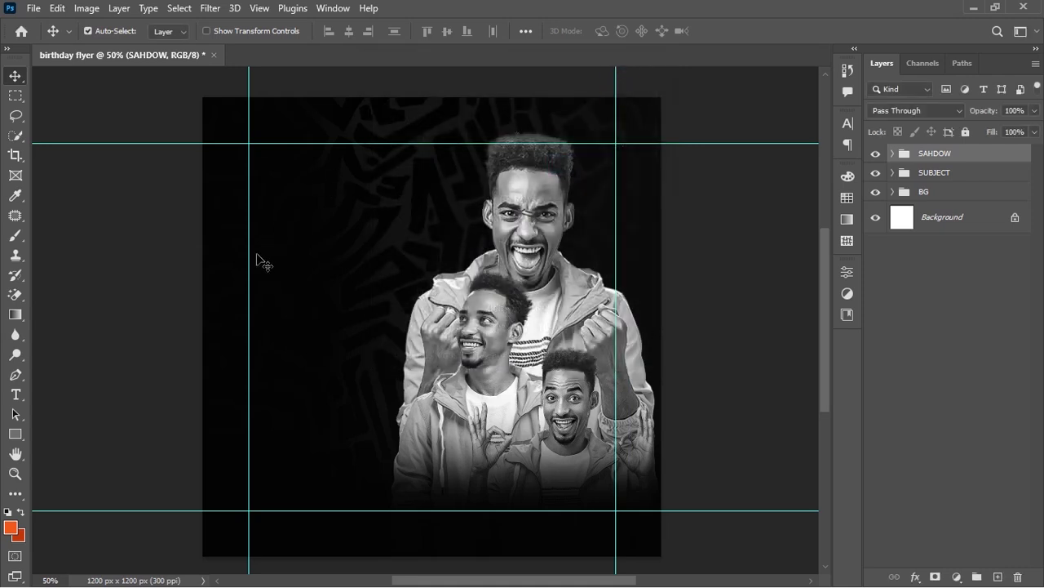
pyautogui.click(15, 394)
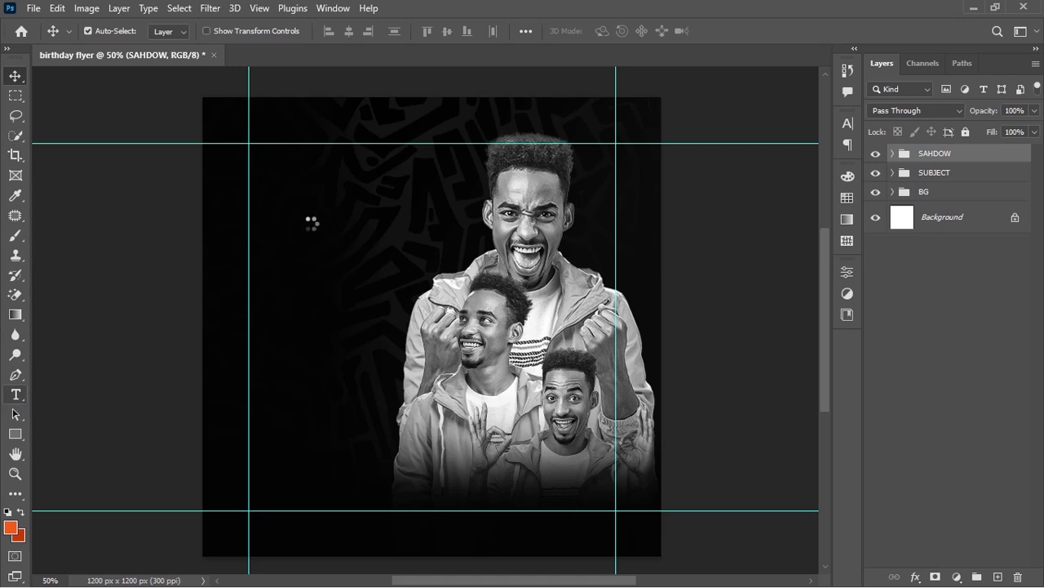
# Type the person's name as a new text layer near the top-left
pyautogui.click(295, 186)
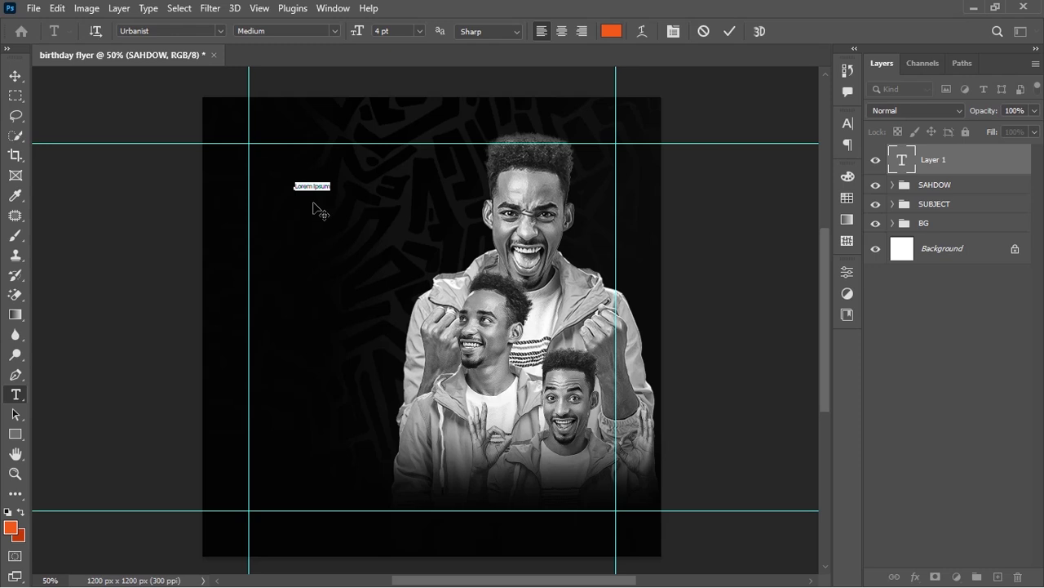
pyautogui.write('H')
pyautogui.hotkey('ctrl', 'Return')
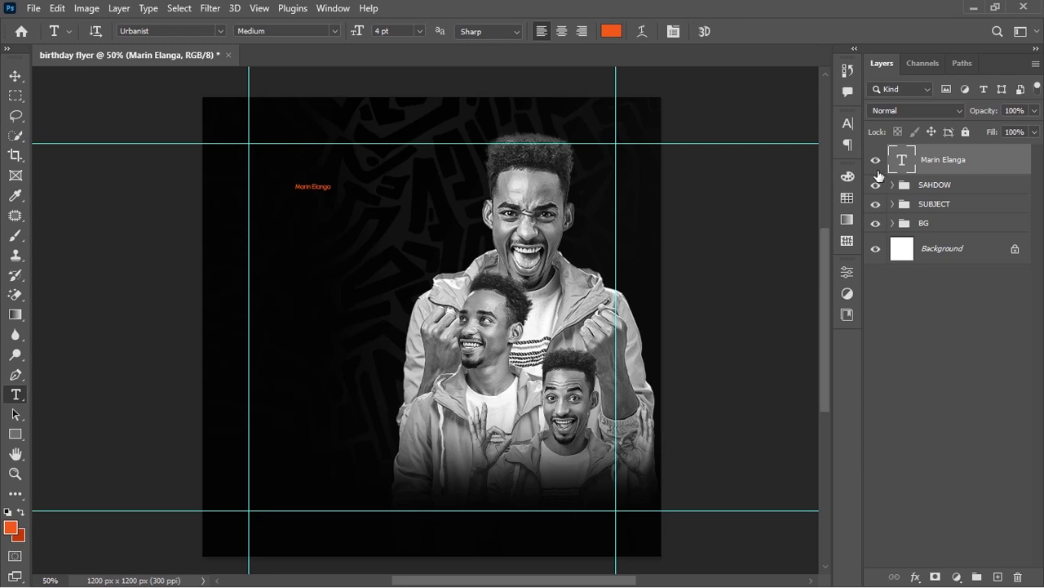
# Change the name text's font from Urbanist to Magic Retro Regular
pyautogui.click(848, 124)
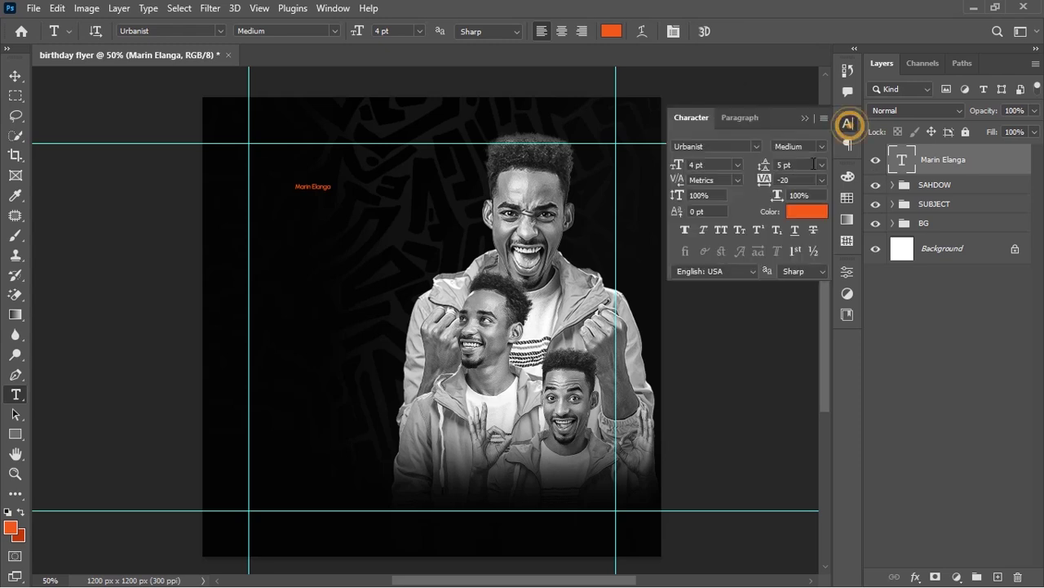
pyautogui.click(739, 145)
pyautogui.click(757, 147)
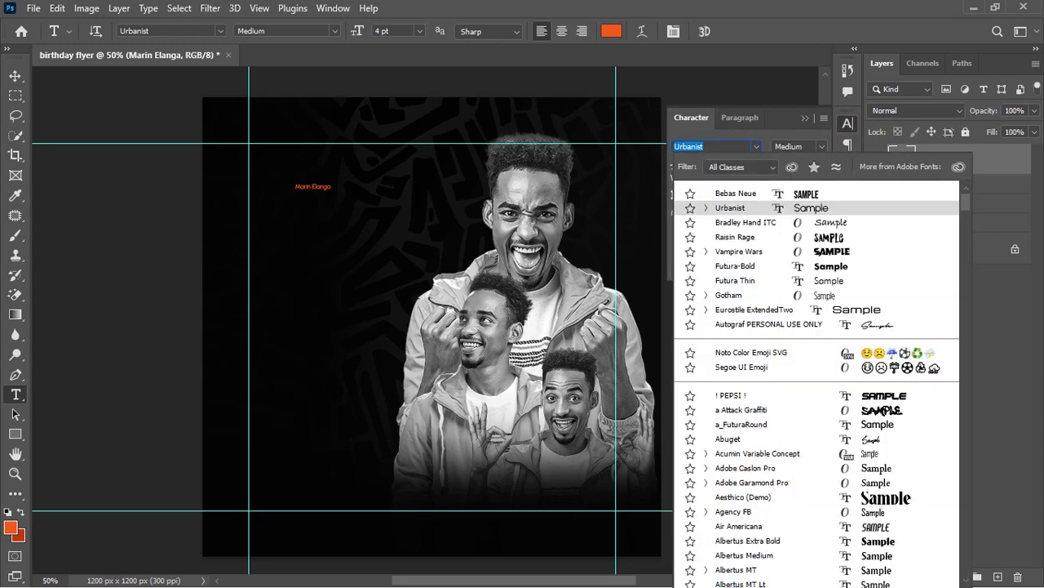
pyautogui.write('mag')
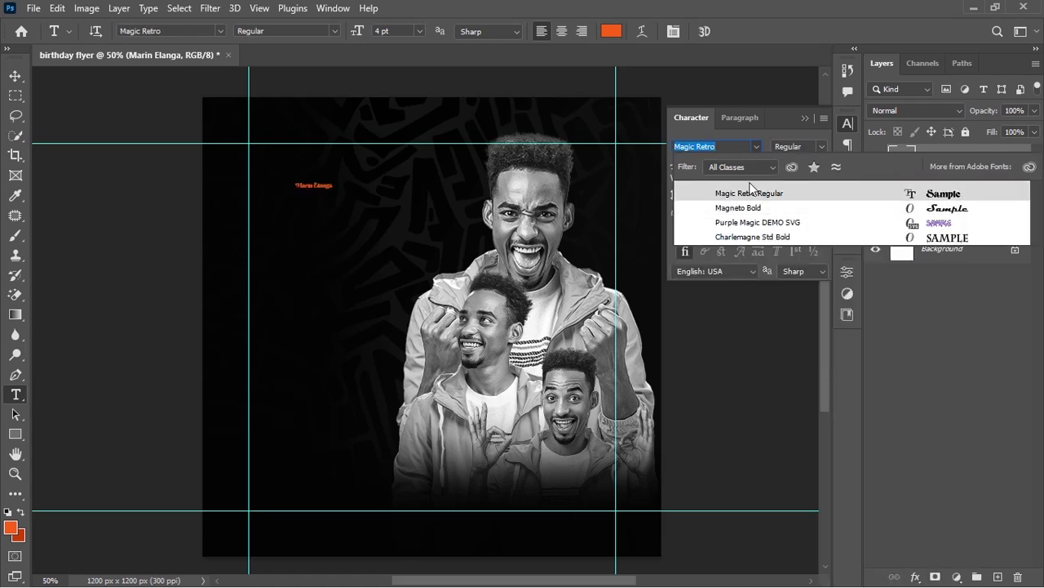
pyautogui.click(748, 193)
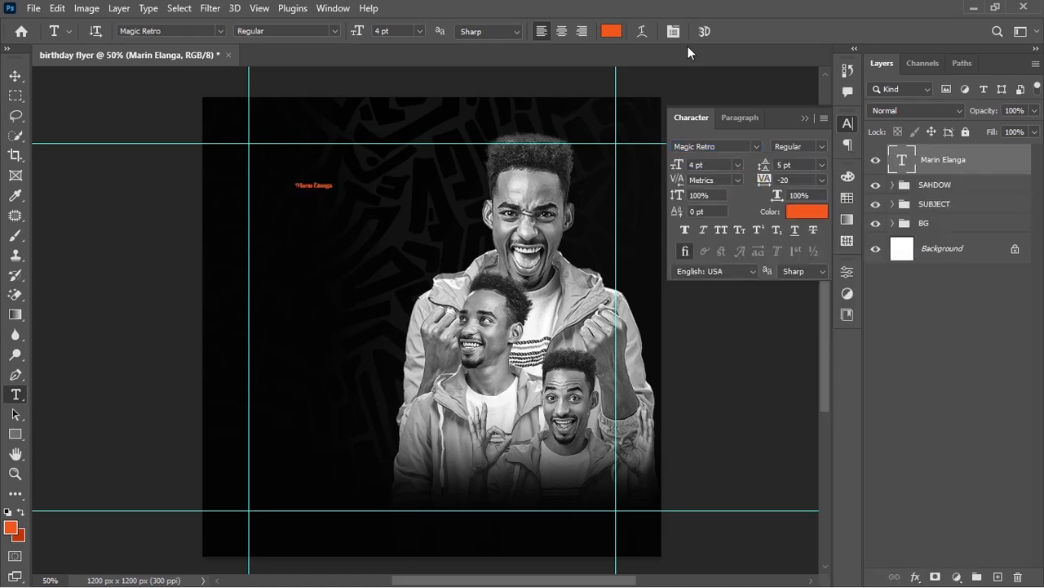
pyautogui.click(804, 118)
pyautogui.hotkey('ctrl', 't')
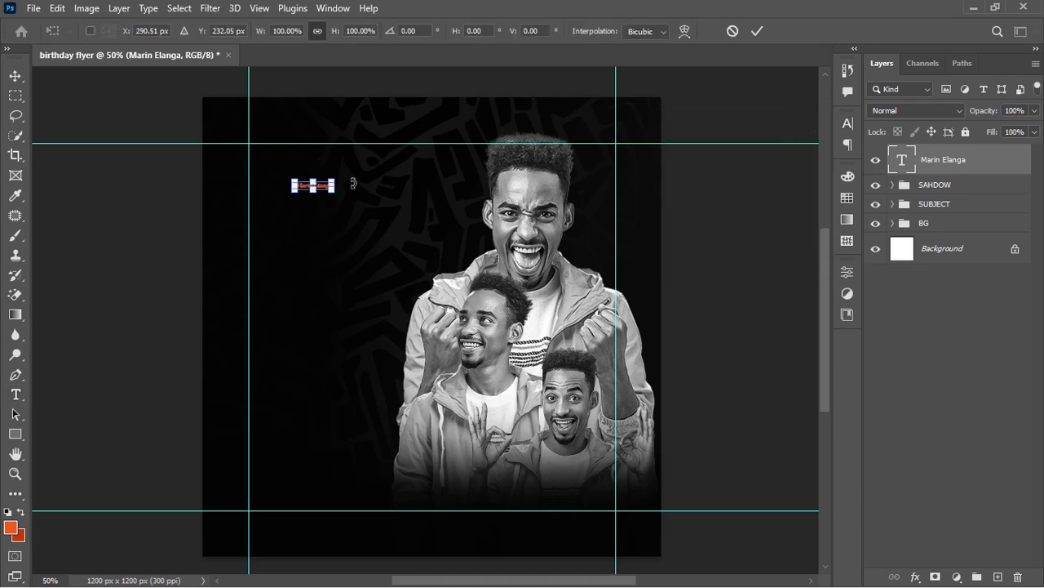
pyautogui.moveTo(330, 186); pyautogui.dragTo(606, 334)
pyautogui.moveTo(506, 217); pyautogui.dragTo(478, 485)
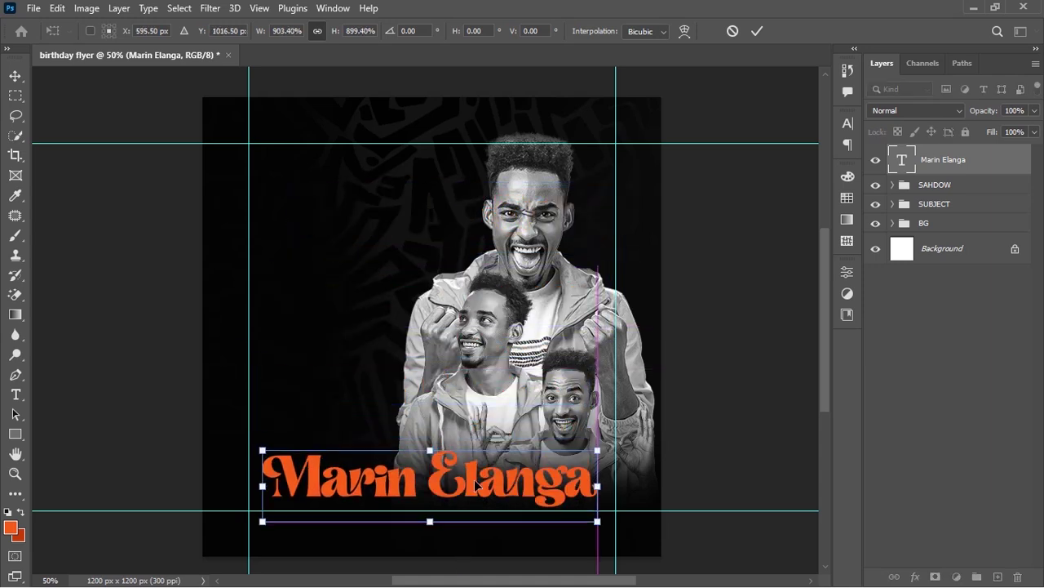
pyautogui.press('Return')
# Centre the title horizontally on the canvas, deselect, and nudge it up slightly
pyautogui.press('t')
pyautogui.hotkey('ctrl', 'a')
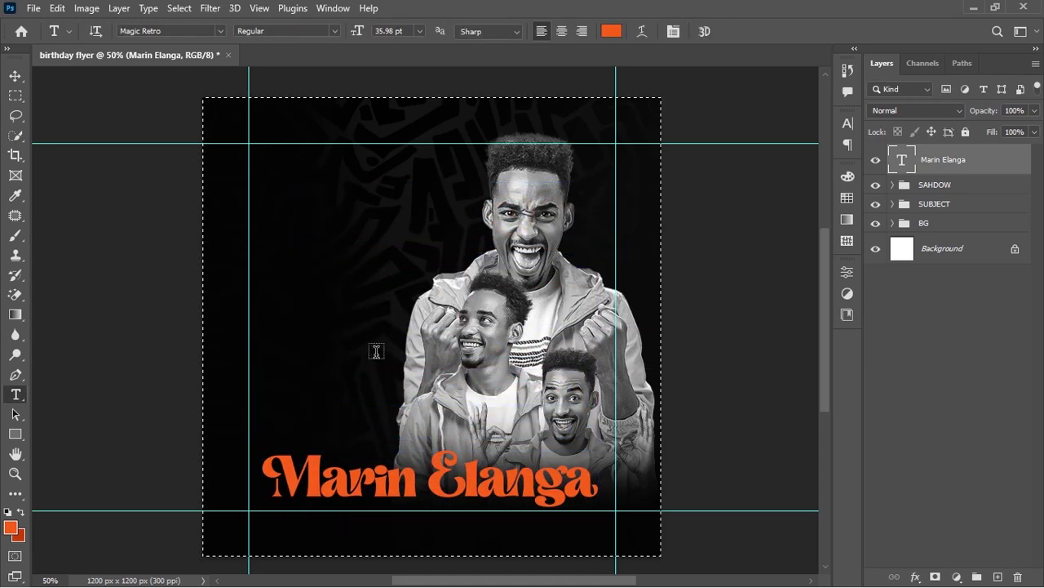
pyautogui.press('v')
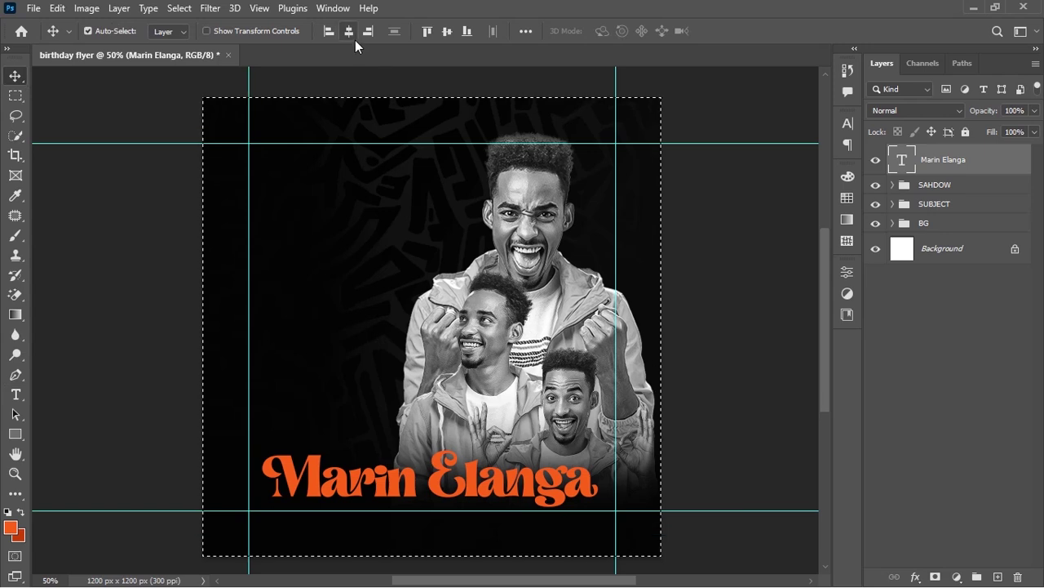
pyautogui.click(354, 37)
pyautogui.press('d')
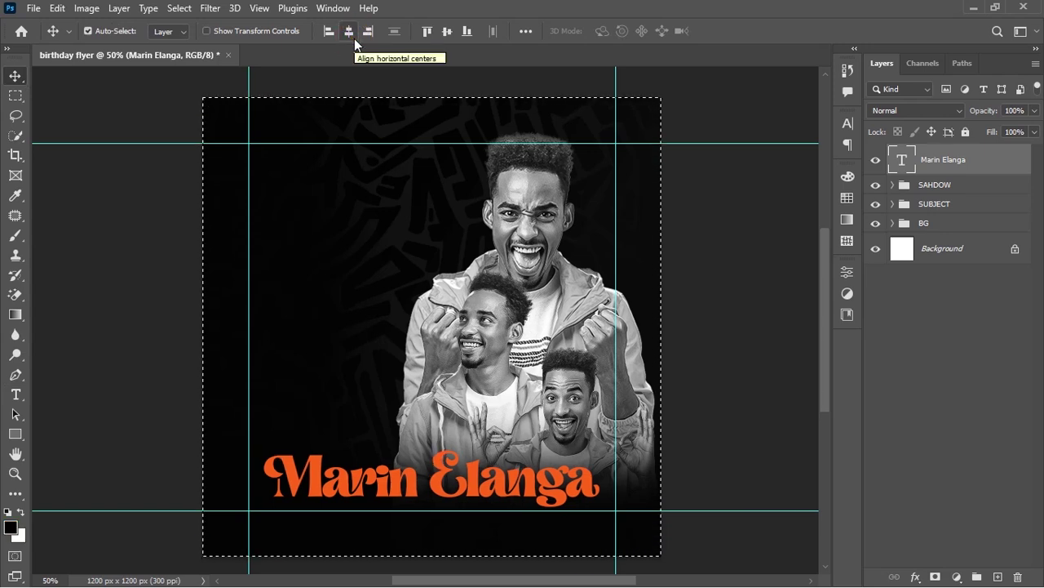
pyautogui.hotkey('ctrl', 'd')
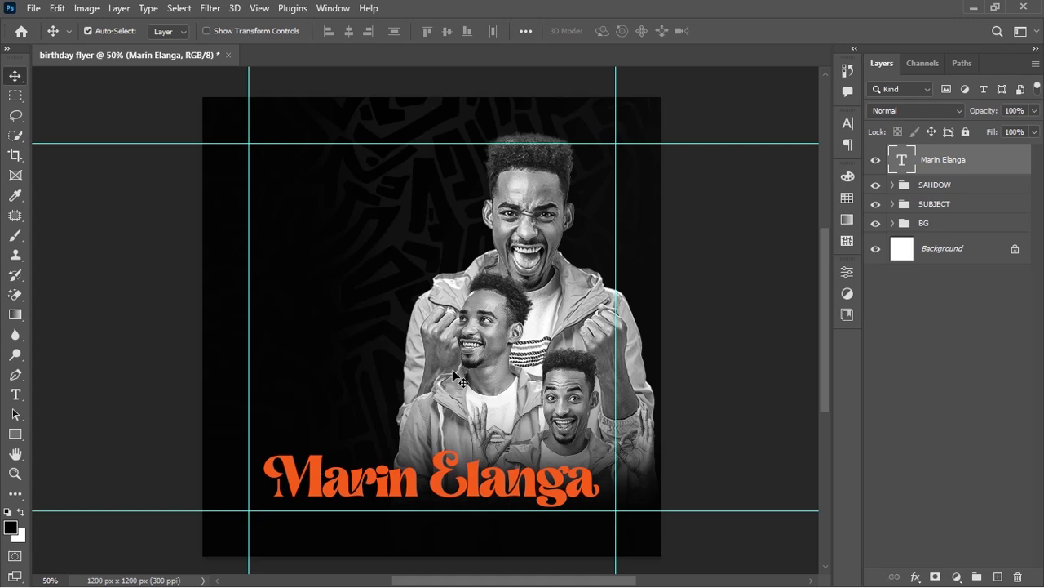
pyautogui.press('Up')
pyautogui.press('Up')
pyautogui.press('Up')
pyautogui.press('Up')
pyautogui.press('Up')
pyautogui.press('Up')
pyautogui.press('Up')
pyautogui.press('Up')
pyautogui.press('Up')
pyautogui.press('Up')
pyautogui.press('Up')
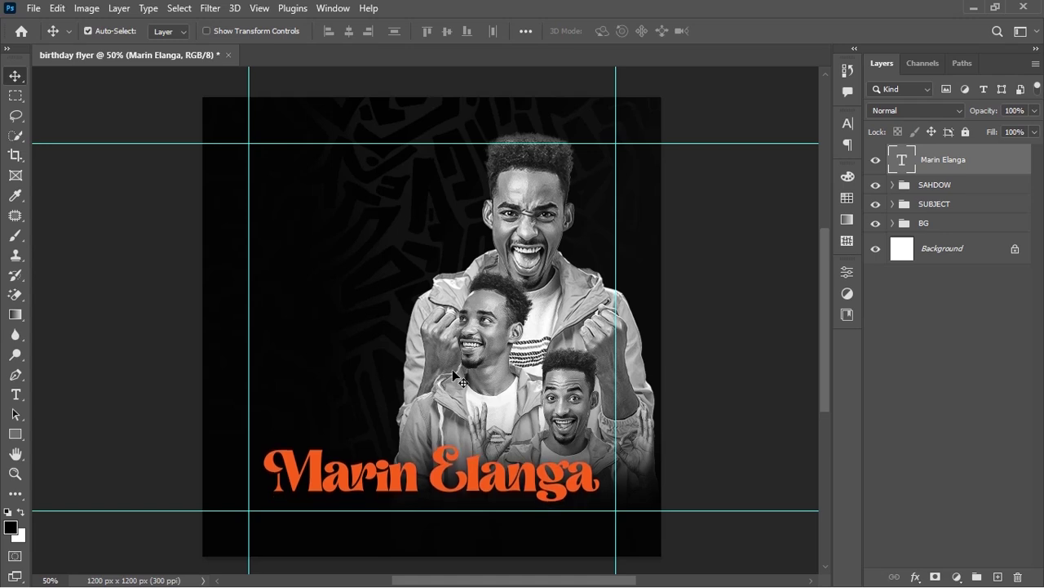
# Add a 'Happy birthday' text line to the left of the subjects
pyautogui.press('t')
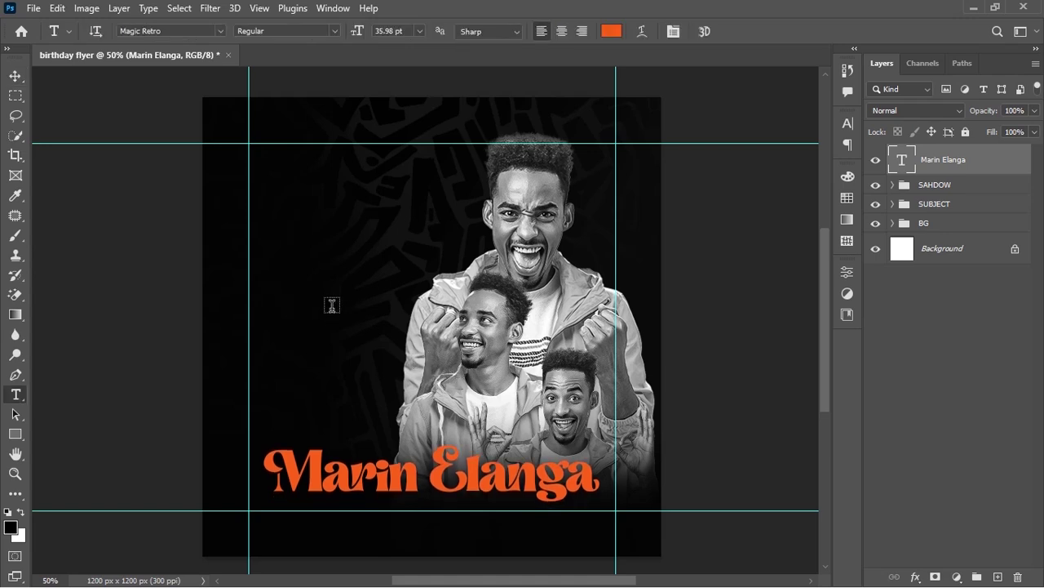
pyautogui.click(298, 336)
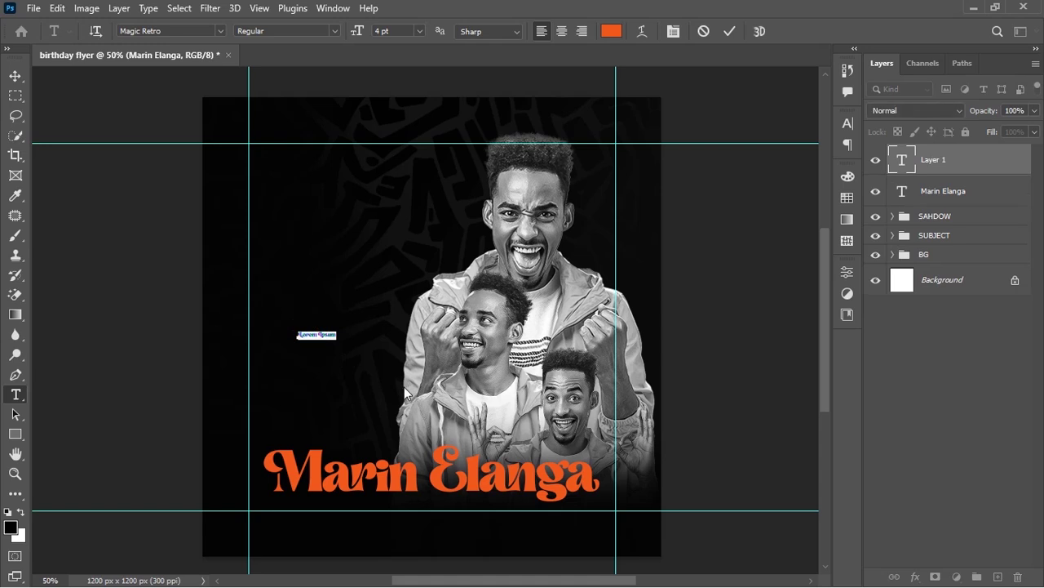
pyautogui.write('Happy birthday')
pyautogui.click(408, 396)
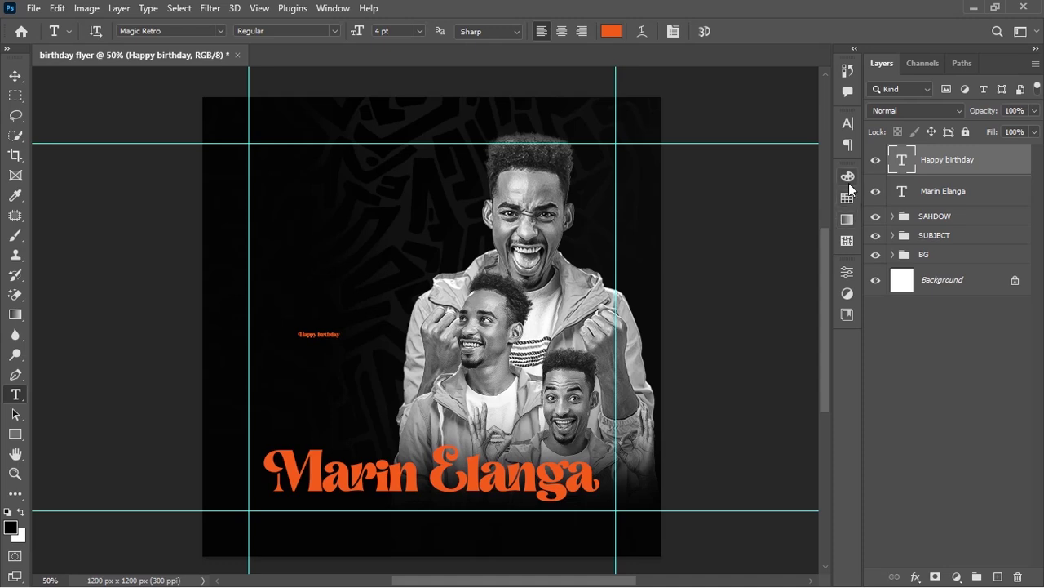
# Set the Happy birthday text to Montserrat Regular in white
pyautogui.click(849, 123)
pyautogui.write('mon')
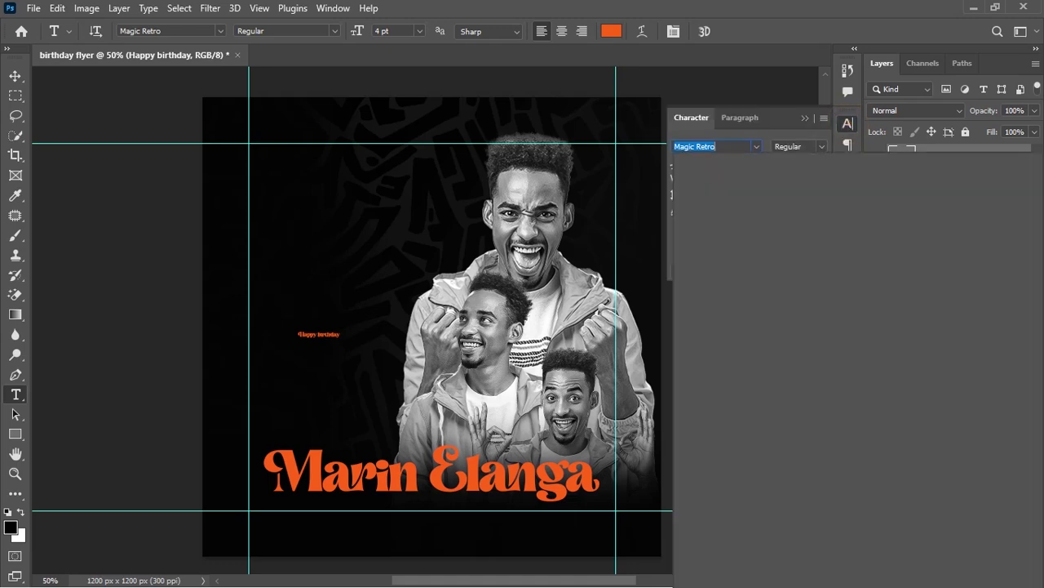
pyautogui.write('t')
pyautogui.press('Return')
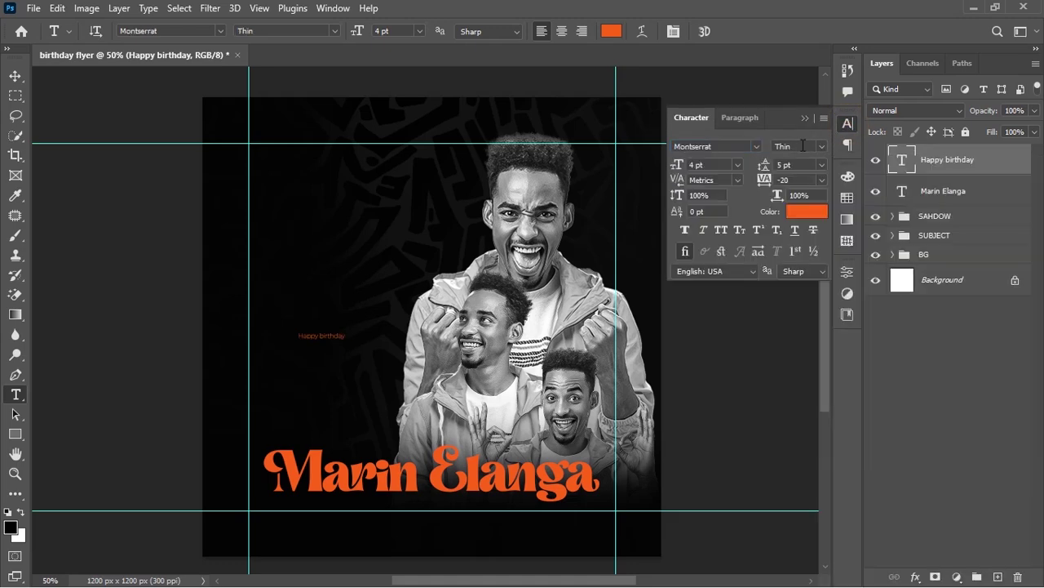
pyautogui.click(821, 146)
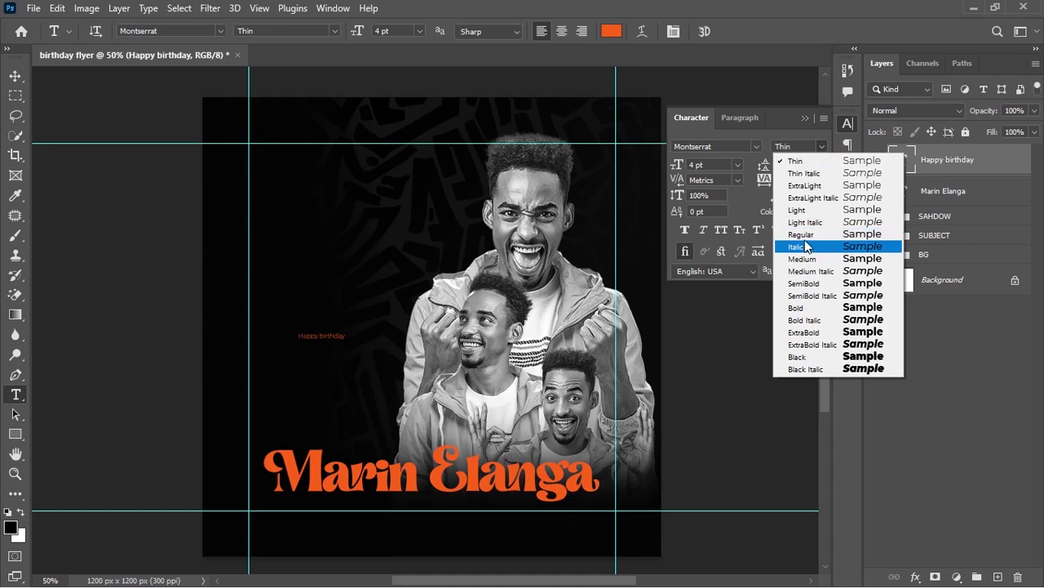
pyautogui.click(810, 236)
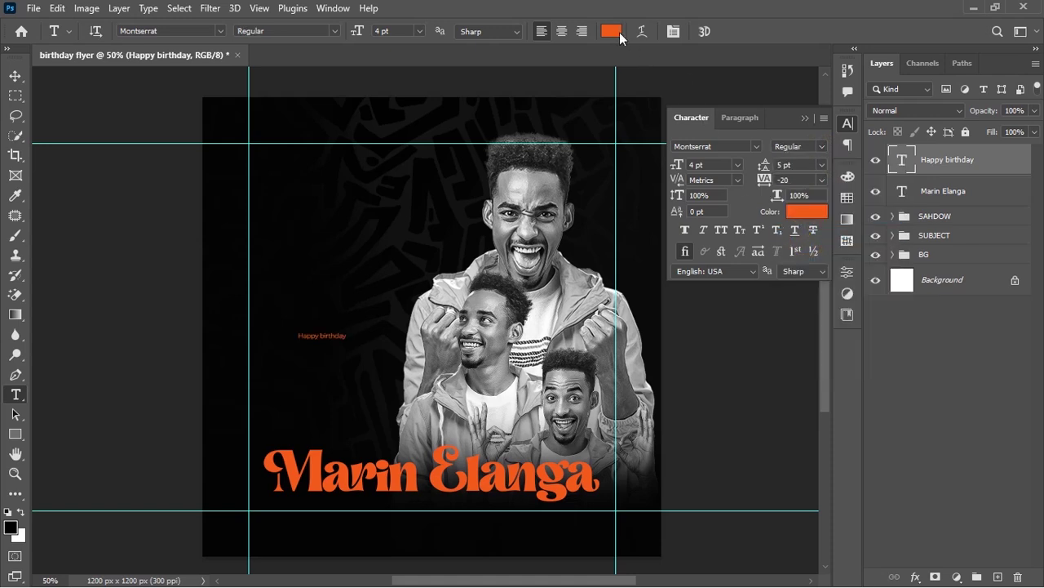
pyautogui.click(612, 31)
pyautogui.click(584, 85)
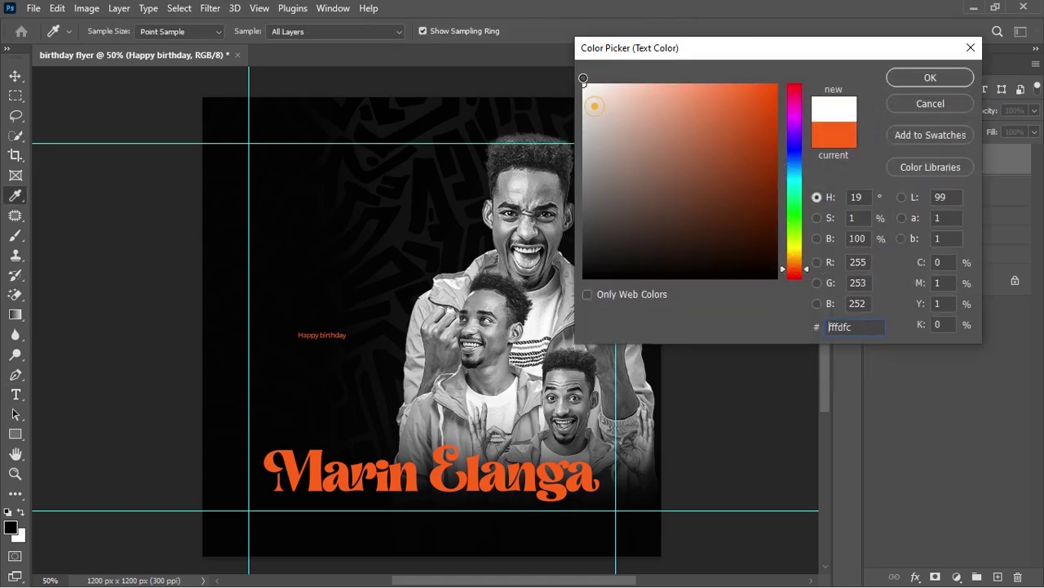
pyautogui.click(905, 75)
pyautogui.hotkey('ctrl', 't')
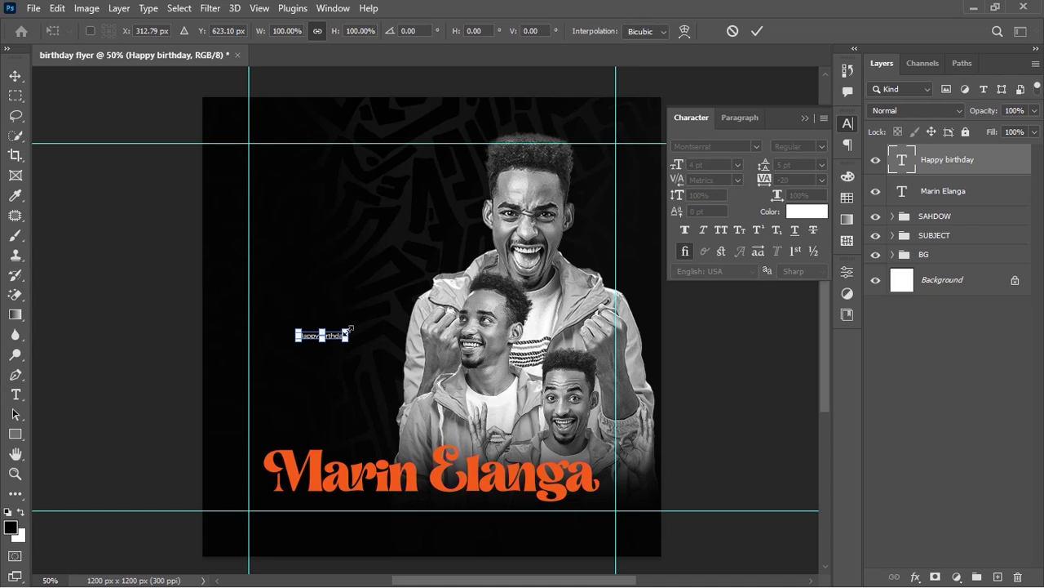
pyautogui.moveTo(346, 335); pyautogui.dragTo(340, 434)
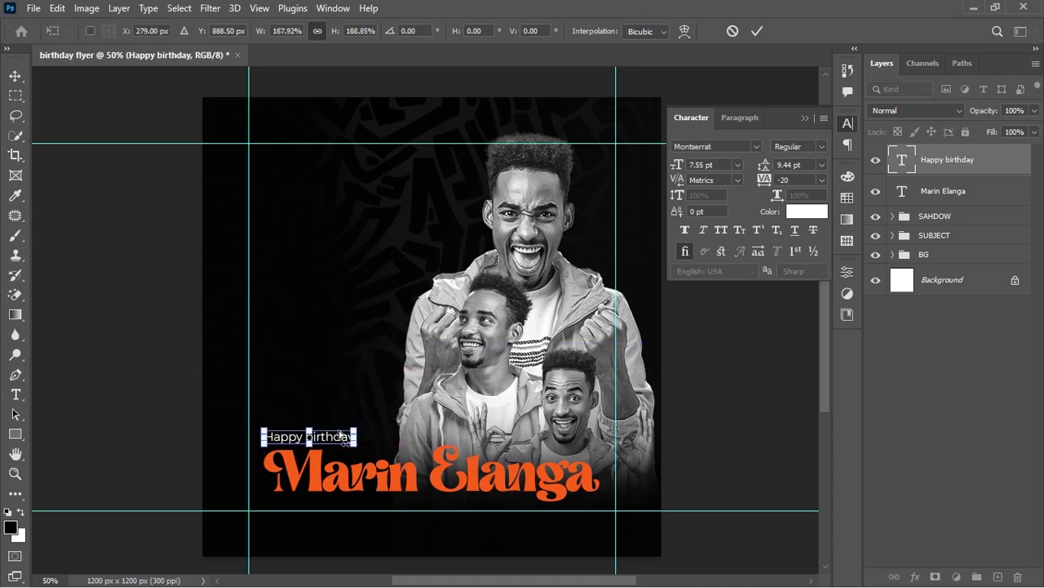
pyautogui.press('Return')
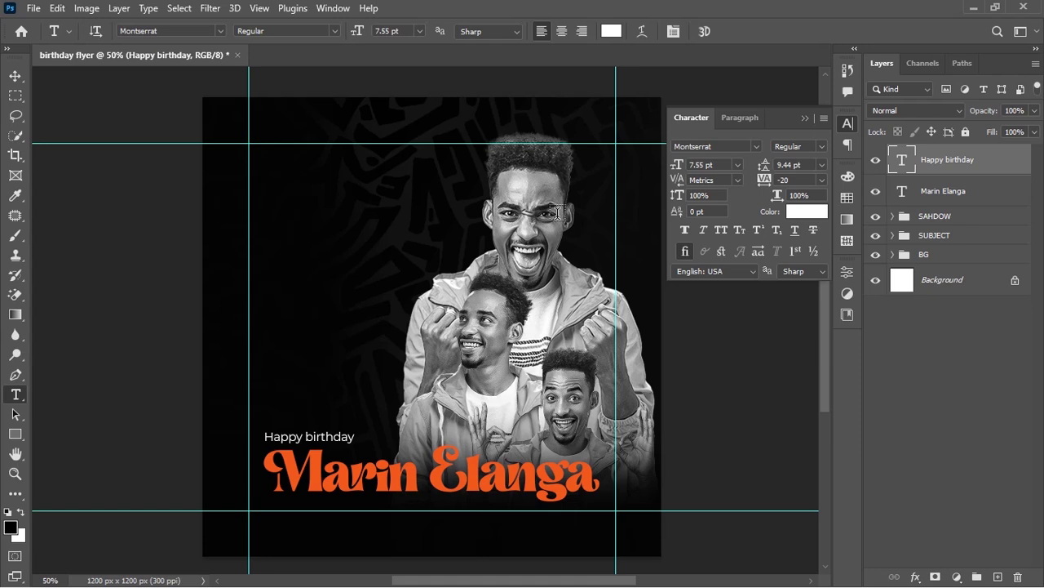
pyautogui.click(813, 145)
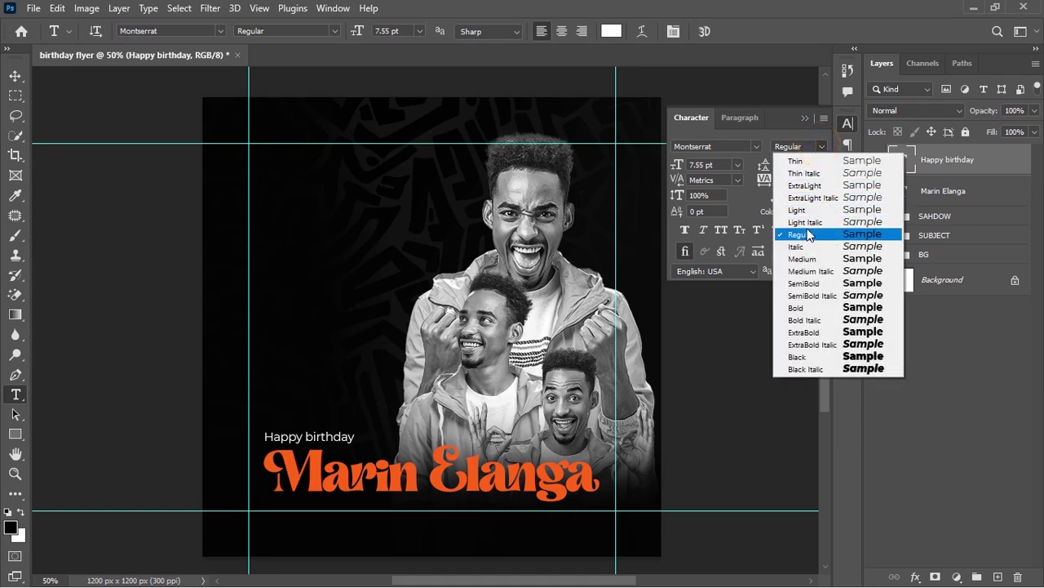
pyautogui.click(809, 163)
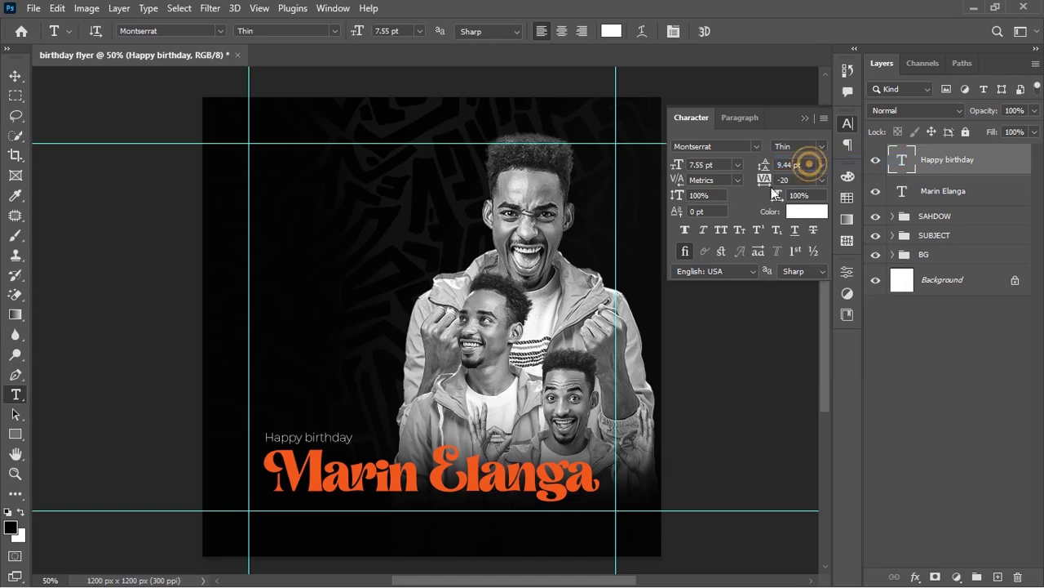
# Draw a small rectangle above the Happy birthday line with the Rectangle Tool
pyautogui.click(17, 433)
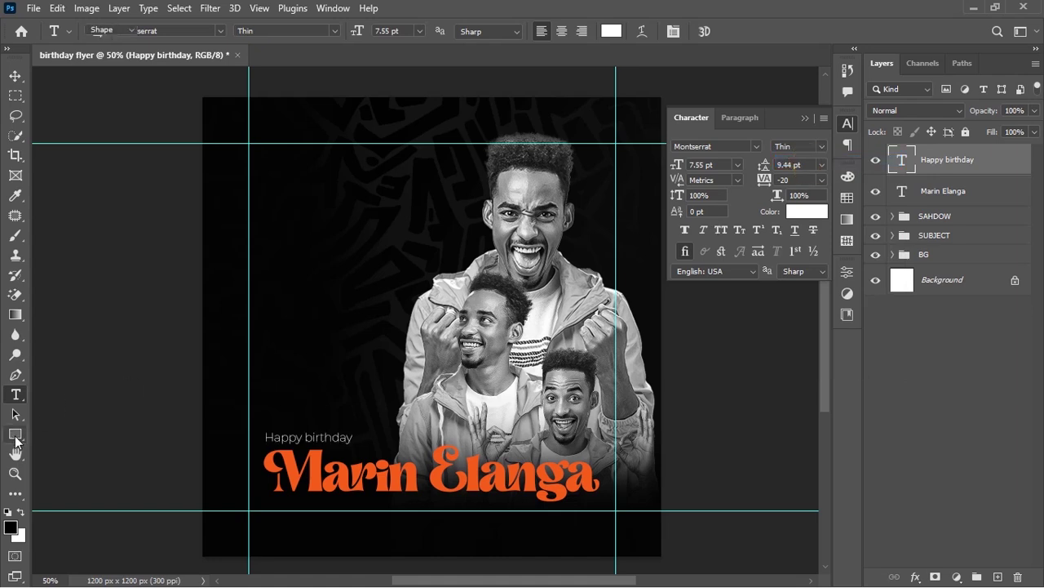
pyautogui.rightClick(21, 432)
pyautogui.click(56, 434)
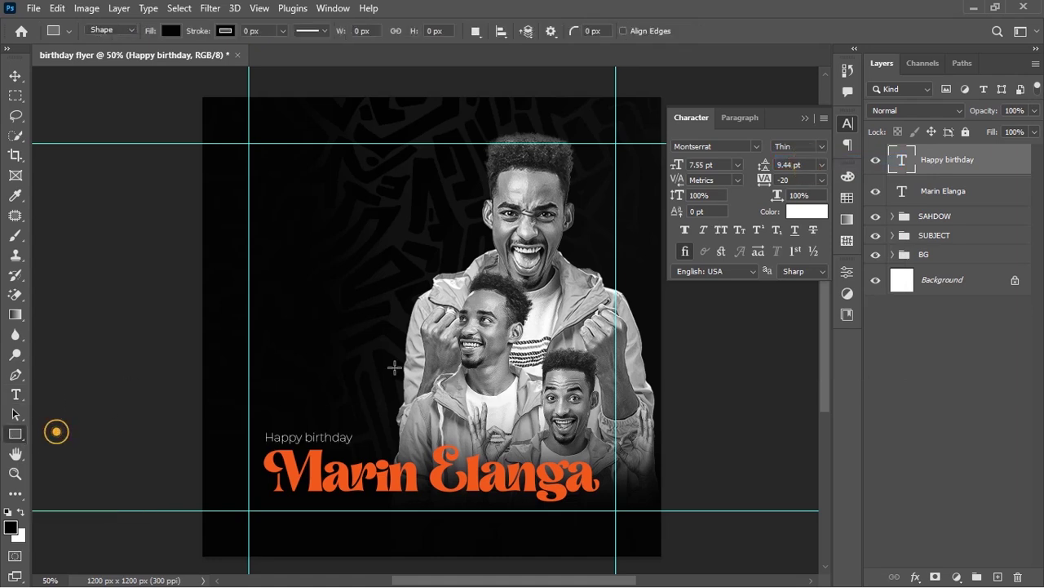
pyautogui.moveTo(263, 357)
pyautogui.mouseDown()
pyautogui.moveTo(333, 369)
pyautogui.moveTo(314, 368)
pyautogui.moveTo(324, 376)
pyautogui.mouseUp()
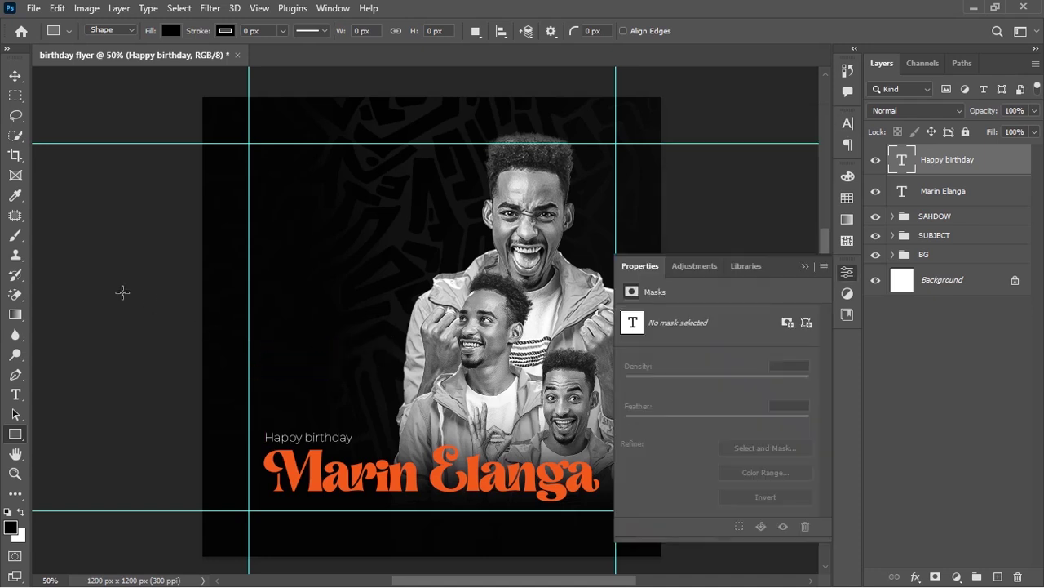
# Fill Rectangle 1 with cyan 10d2e9 and round its corners to 12 px
pyautogui.click(904, 166)
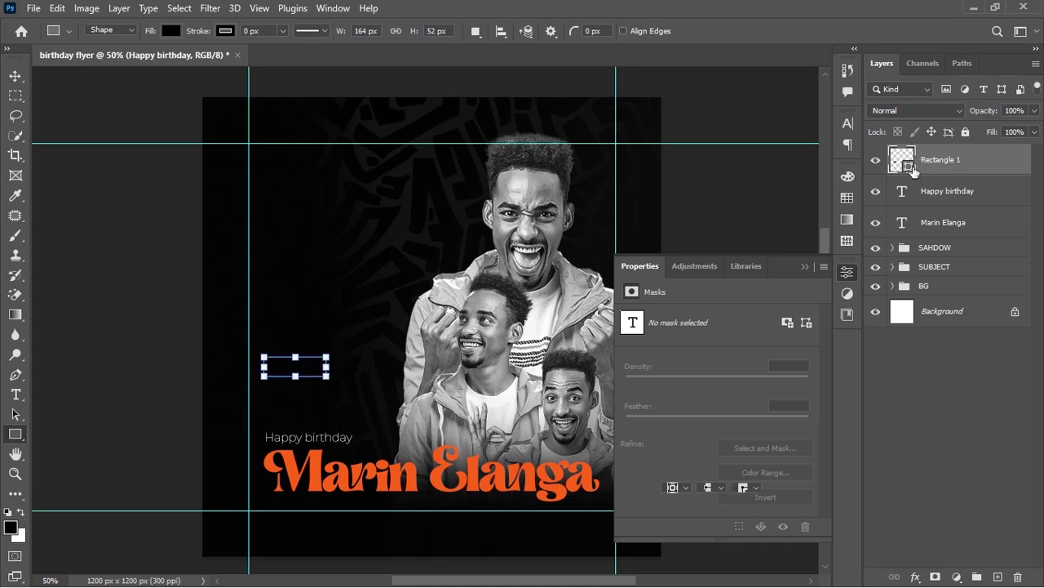
pyautogui.doubleClick(906, 162)
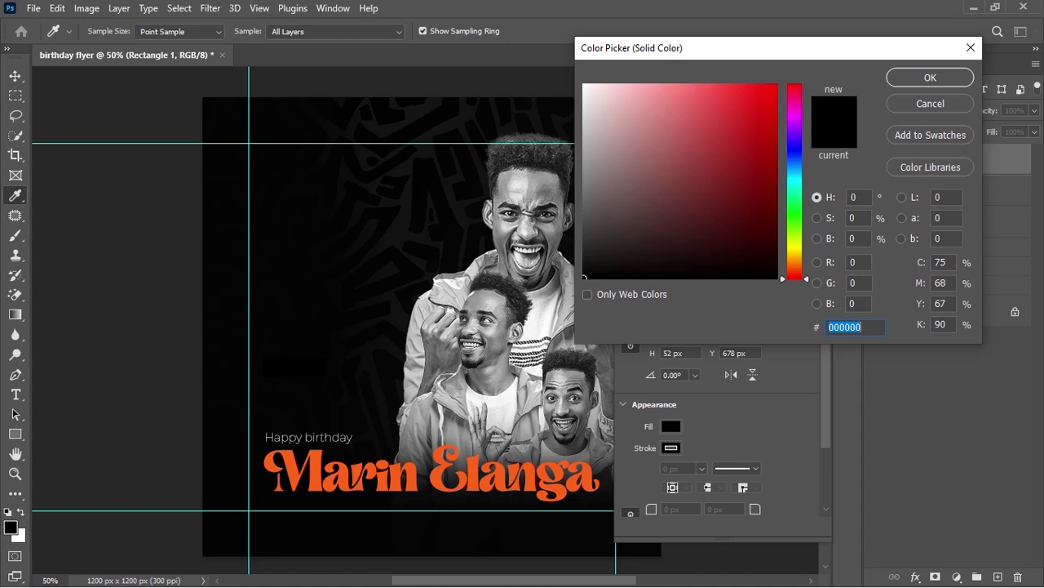
pyautogui.write('1')
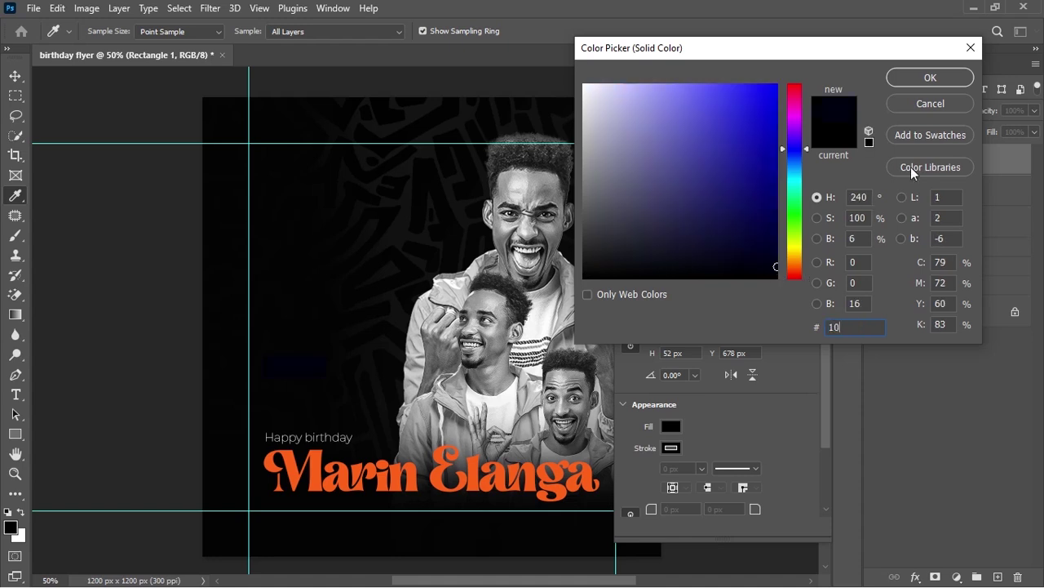
pyautogui.write('0d2')
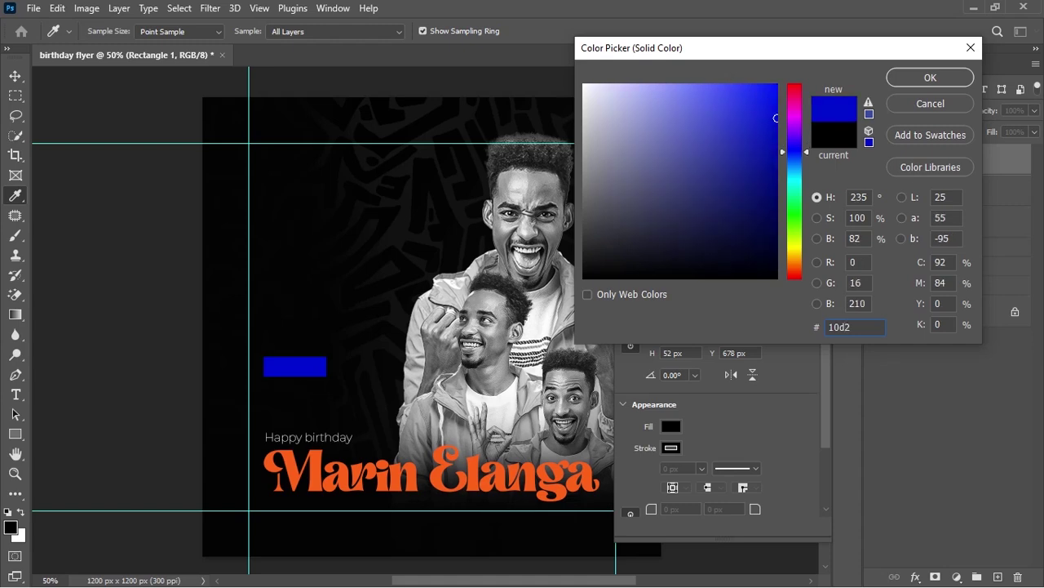
pyautogui.write('e9')
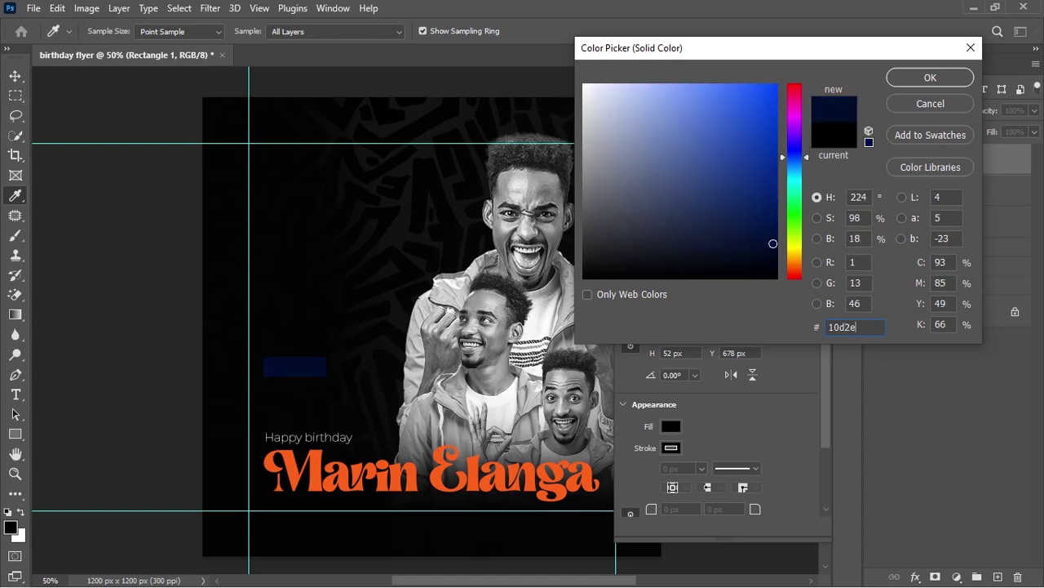
pyautogui.click(968, 82)
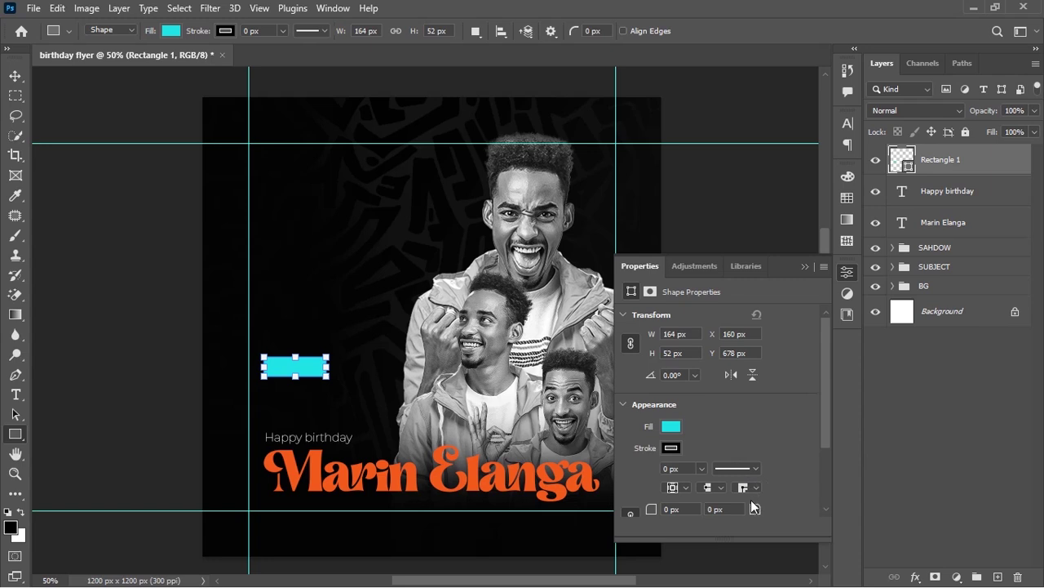
pyautogui.moveTo(752, 508); pyautogui.dragTo(760, 508)
# Close the Properties panel and move the cyan rectangle just right of Happy birthday
pyautogui.click(805, 266)
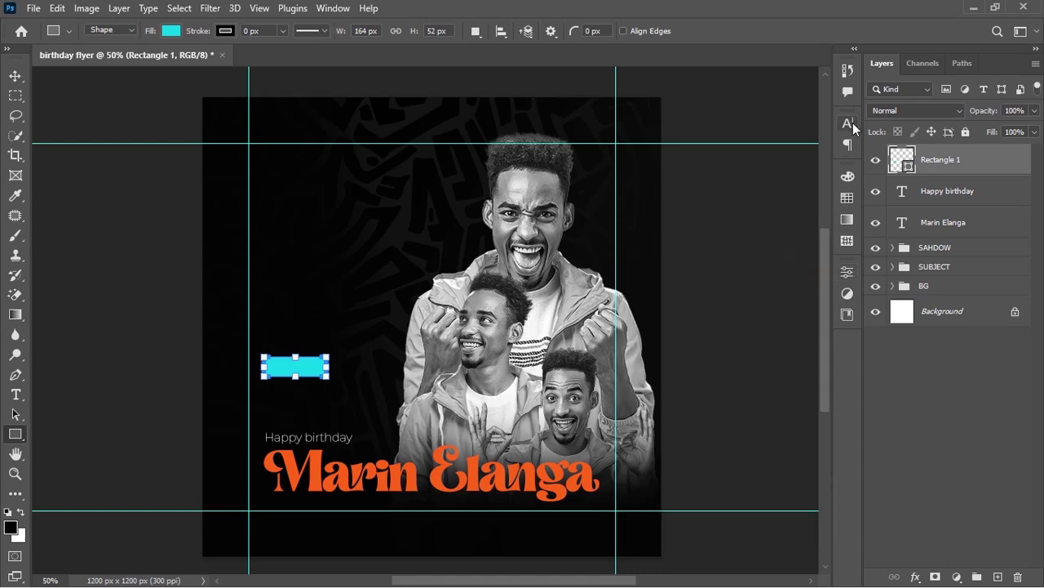
pyautogui.click(346, 10)
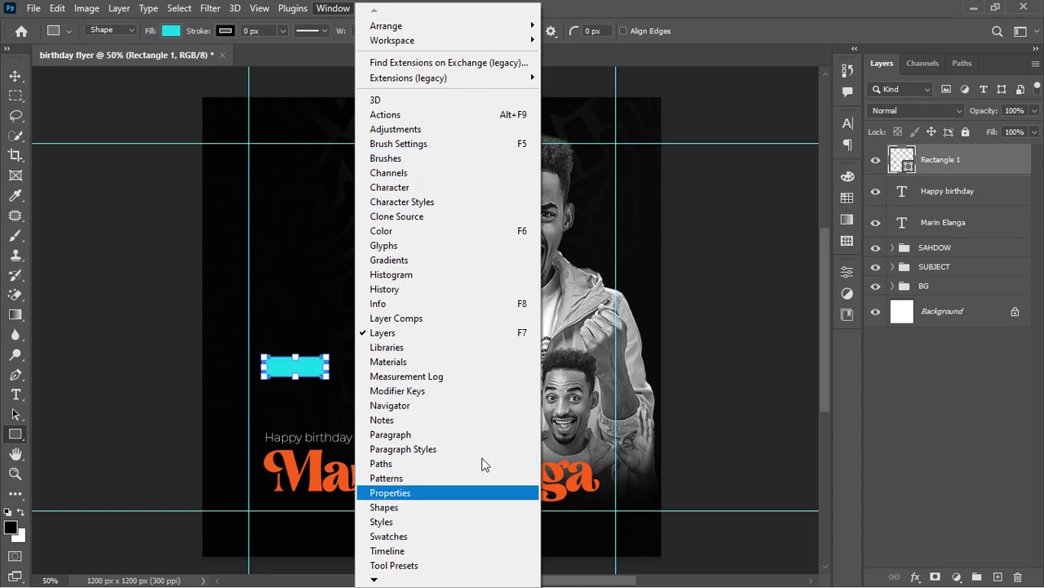
pyautogui.click(828, 6)
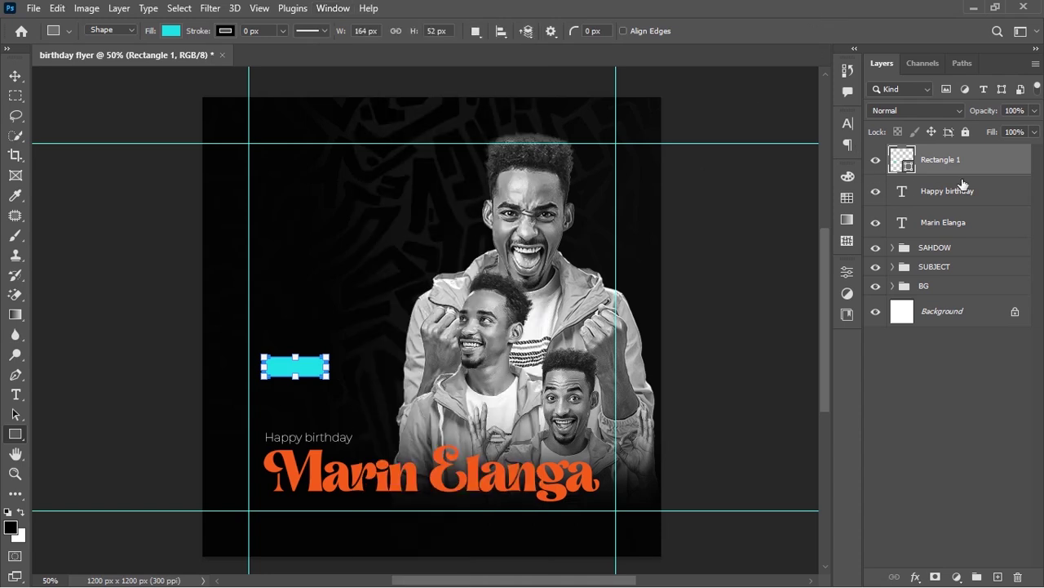
pyautogui.press('Return')
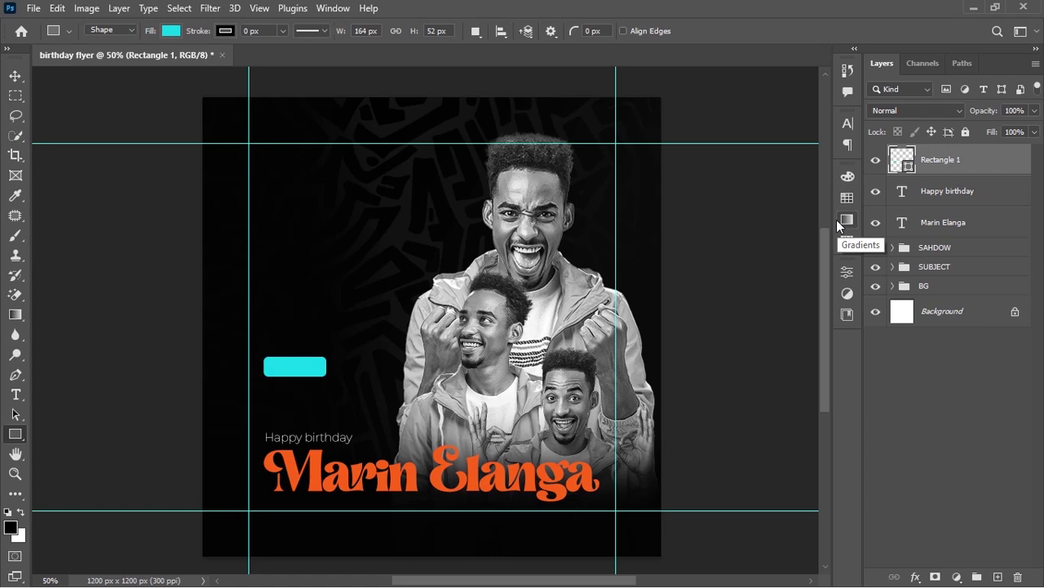
pyautogui.press('v')
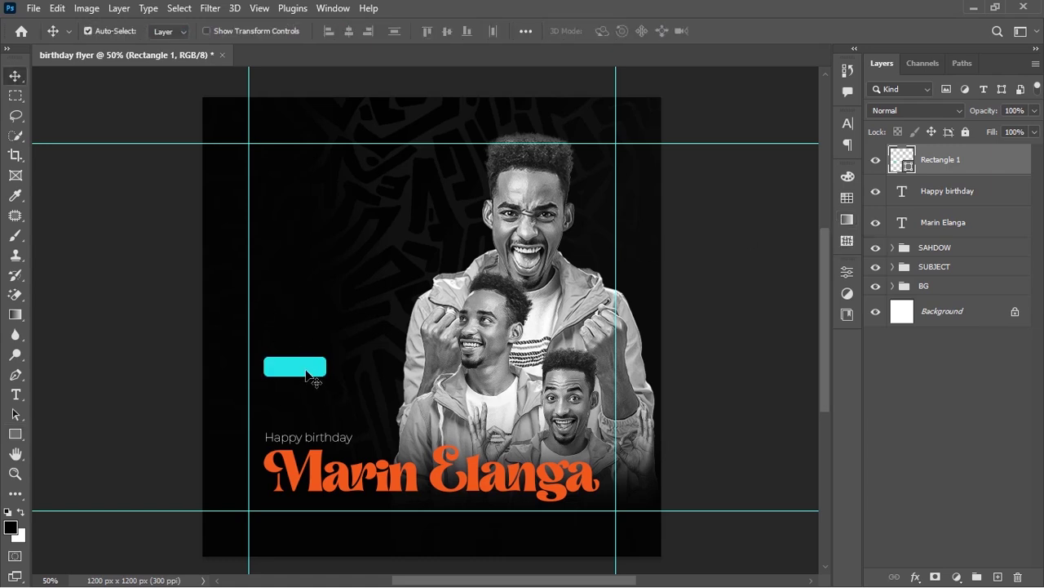
pyautogui.moveTo(306, 371); pyautogui.dragTo(399, 443)
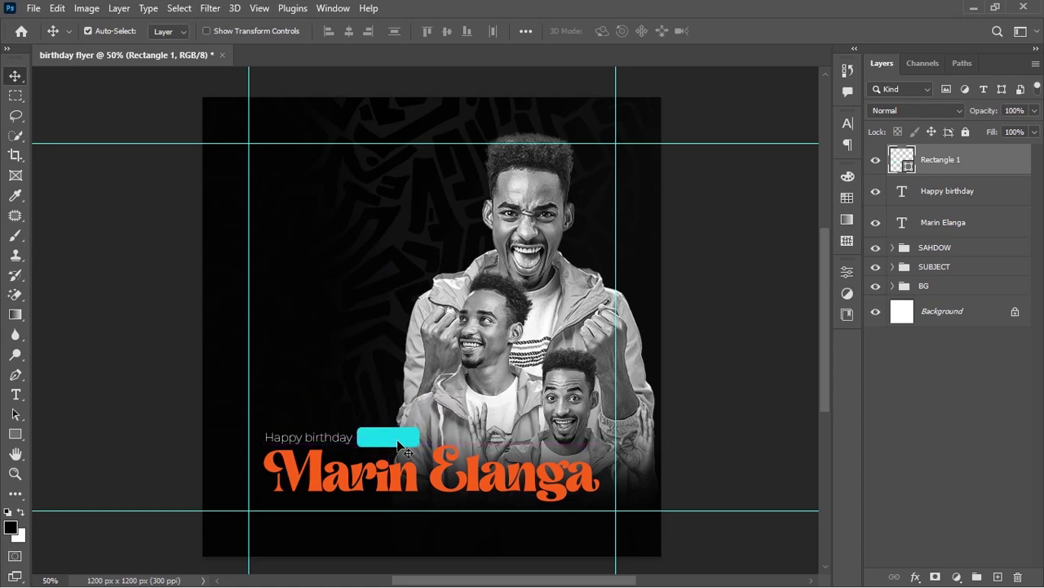
# Duplicate the Happy birthday text and change the copy to 'Plus One'
pyautogui.press('t')
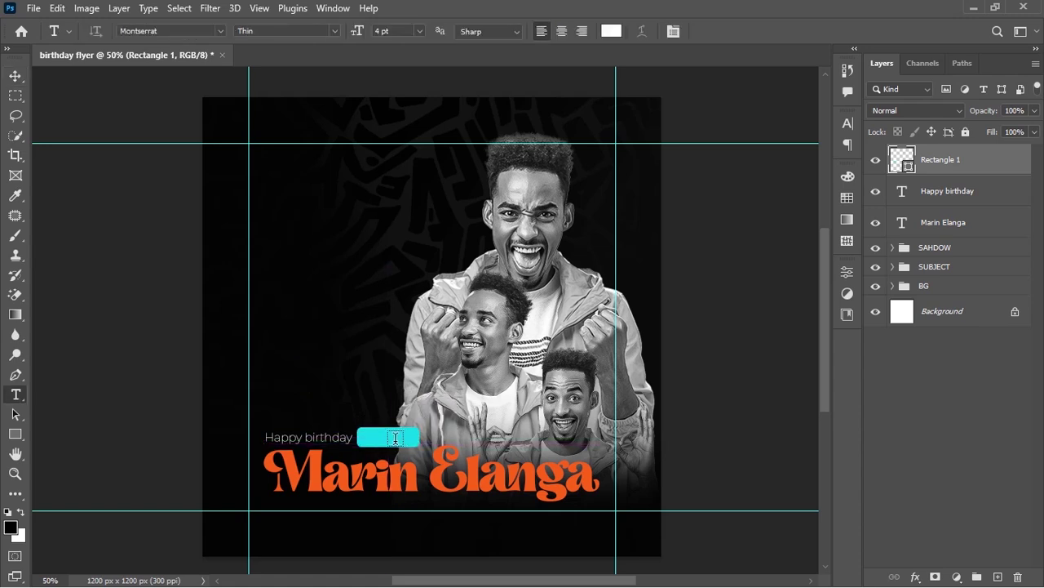
pyautogui.click(340, 438)
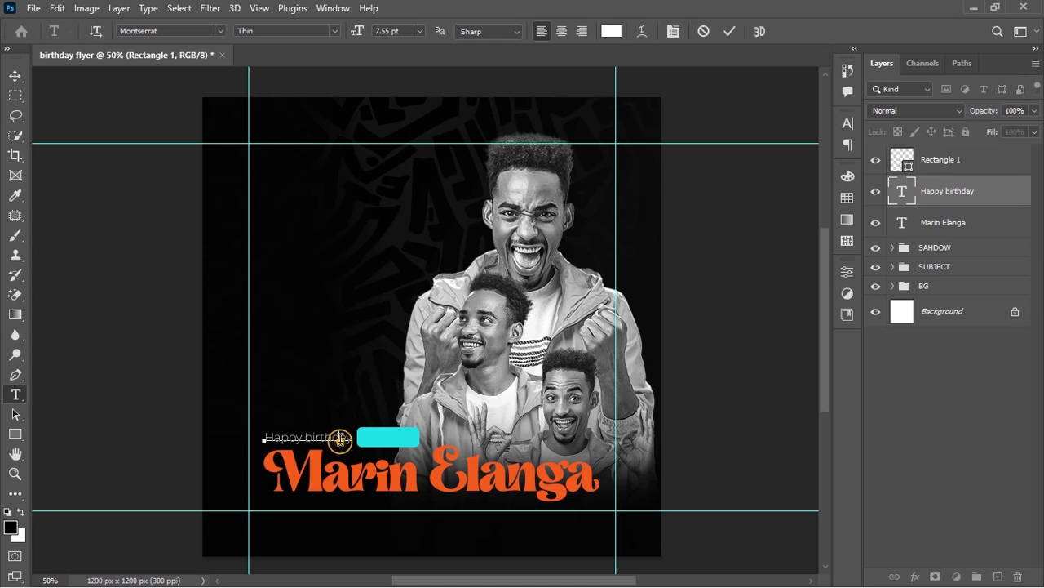
pyautogui.hotkey('ctrl', 'Return')
pyautogui.keyDown('ctrl'); pyautogui.keyDown('alt'); pyautogui.moveTo(342, 459); pyautogui.dragTo(341, 438); pyautogui.keyUp('alt'); pyautogui.keyUp('ctrl')
pyautogui.click(322, 415)
pyautogui.hotkey('ctrl', 'a')
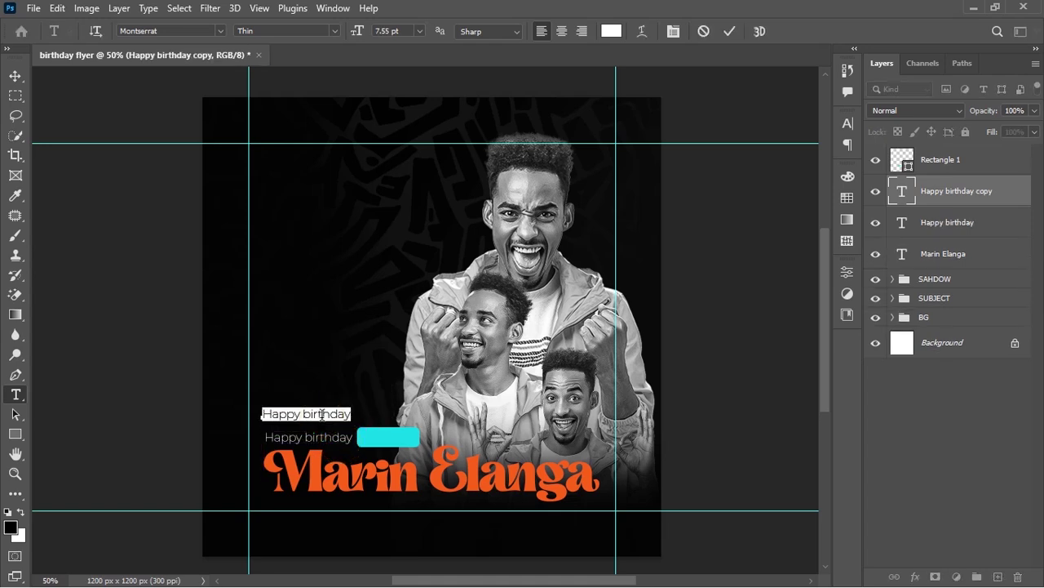
pyautogui.press('BackSpace')
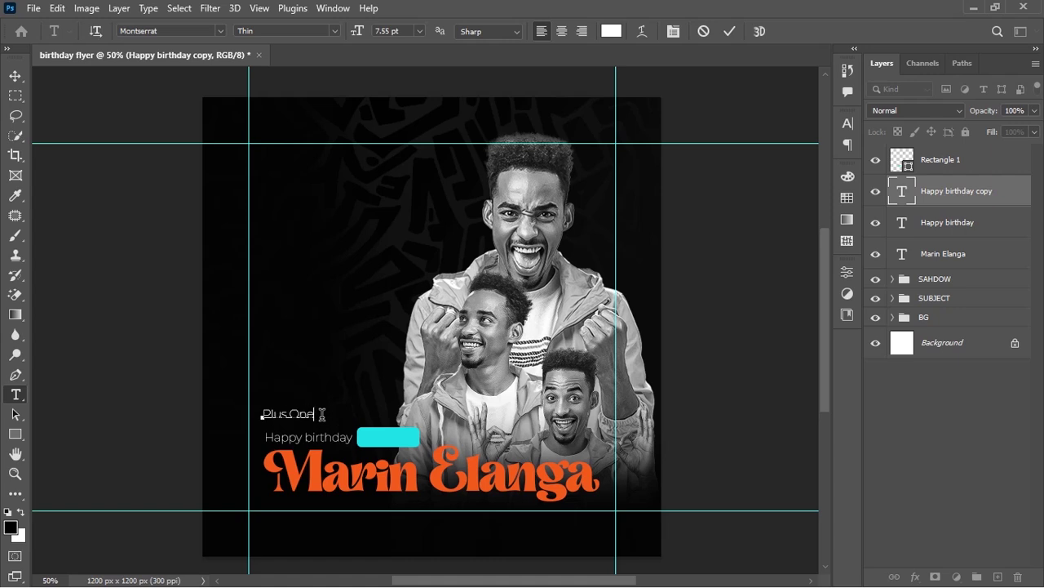
pyautogui.write('Plus One')
pyautogui.hotkey('ctrl', 'Return')
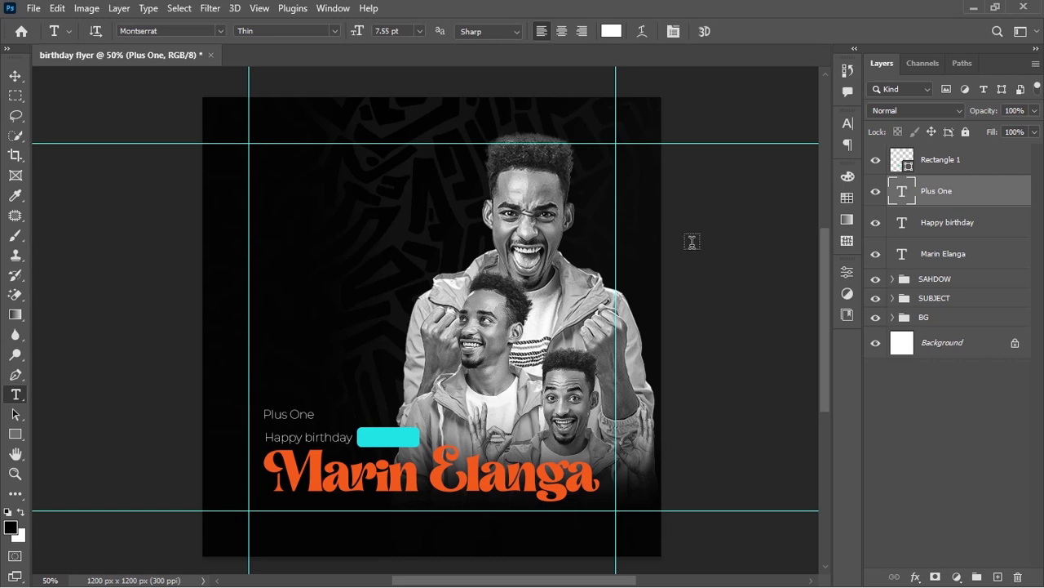
# Make Plus One Montserrat Bold and centre it over the cyan box
pyautogui.click(849, 126)
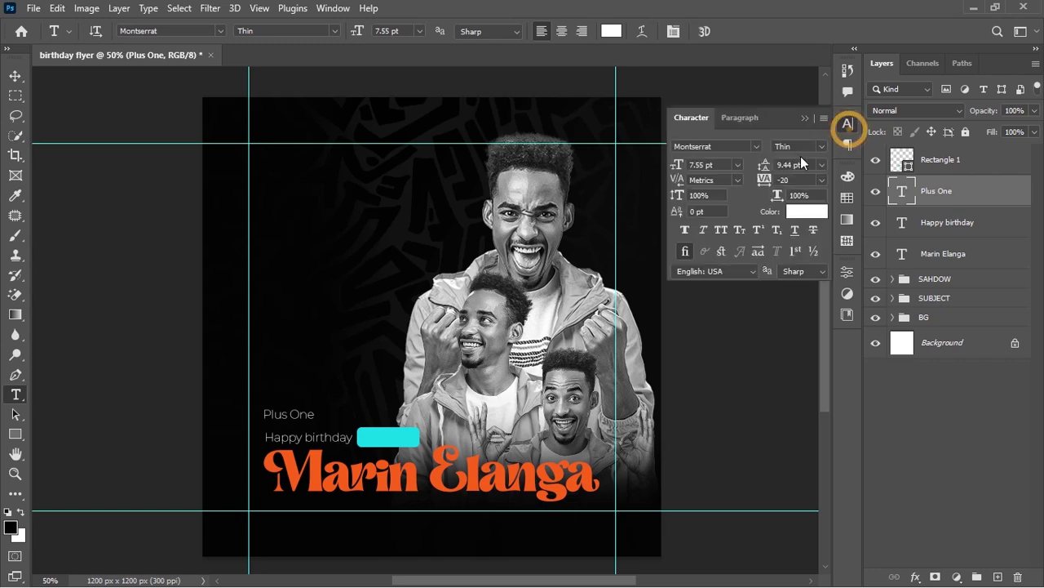
pyautogui.click(818, 148)
pyautogui.click(807, 306)
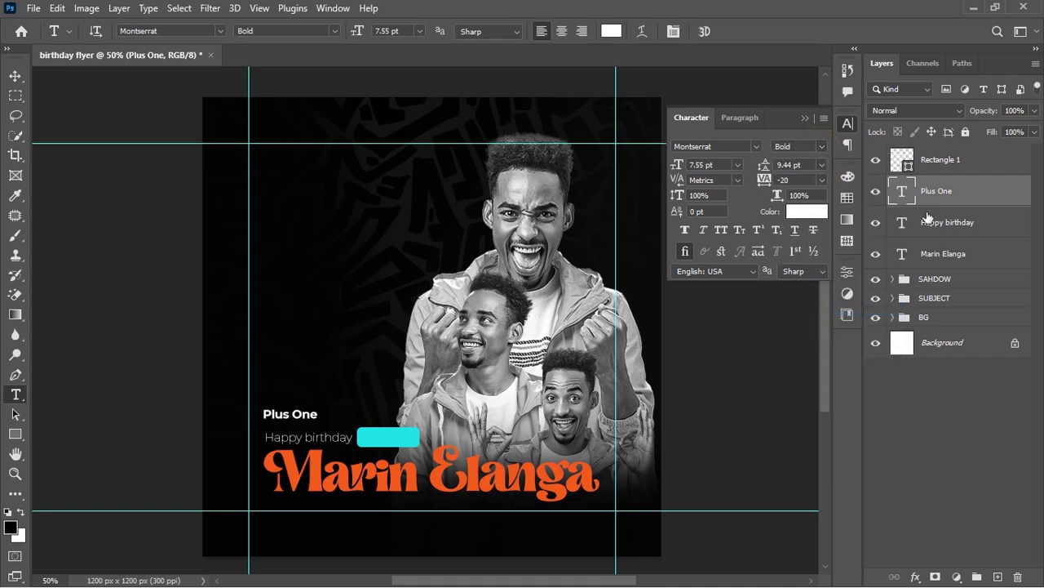
pyautogui.keyDown('ctrl'); pyautogui.click(907, 168); pyautogui.keyUp('ctrl')
pyautogui.click(14, 76)
pyautogui.moveTo(943, 191); pyautogui.dragTo(947, 149)
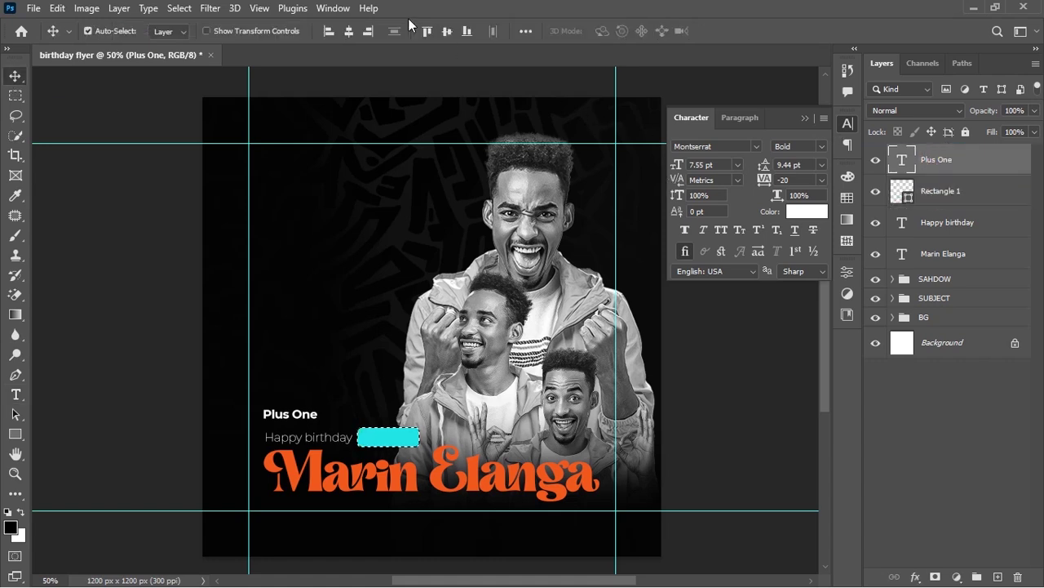
pyautogui.click(348, 31)
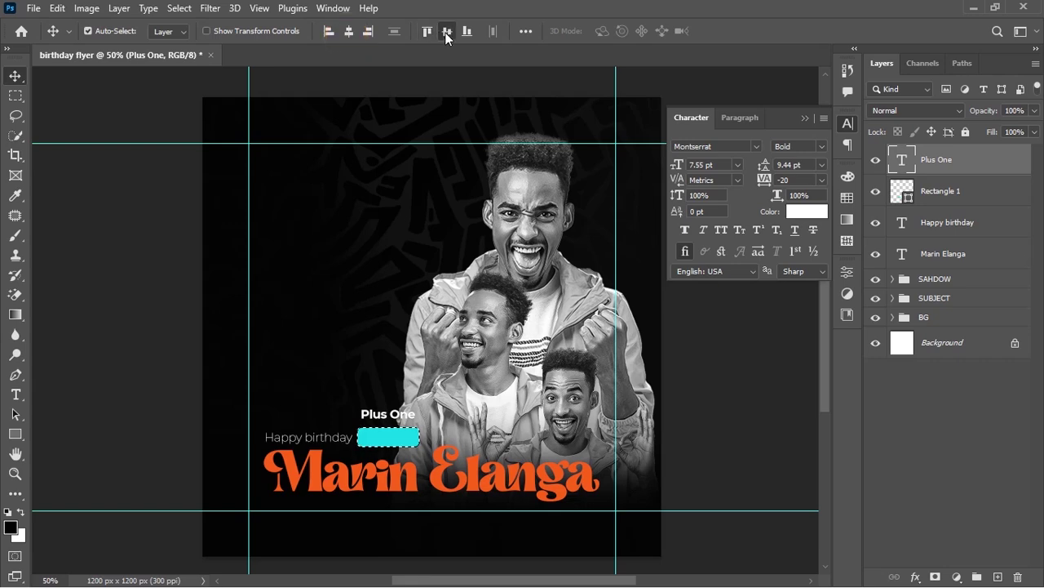
pyautogui.click(447, 31)
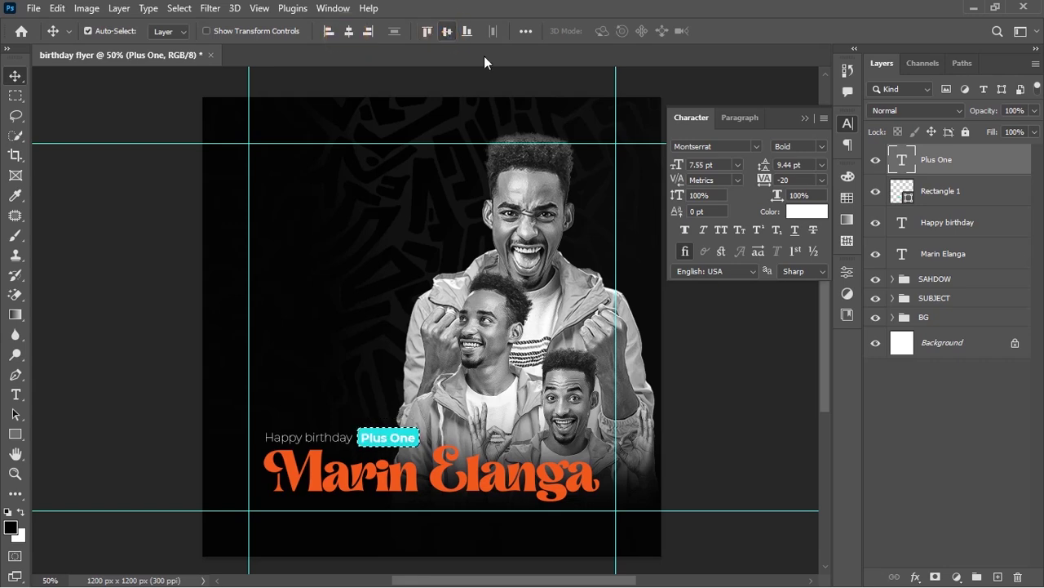
# Colour Plus One black (000000) and shrink it to about 77%
pyautogui.click(807, 211)
pyautogui.moveTo(613, 256); pyautogui.dragTo(576, 279)
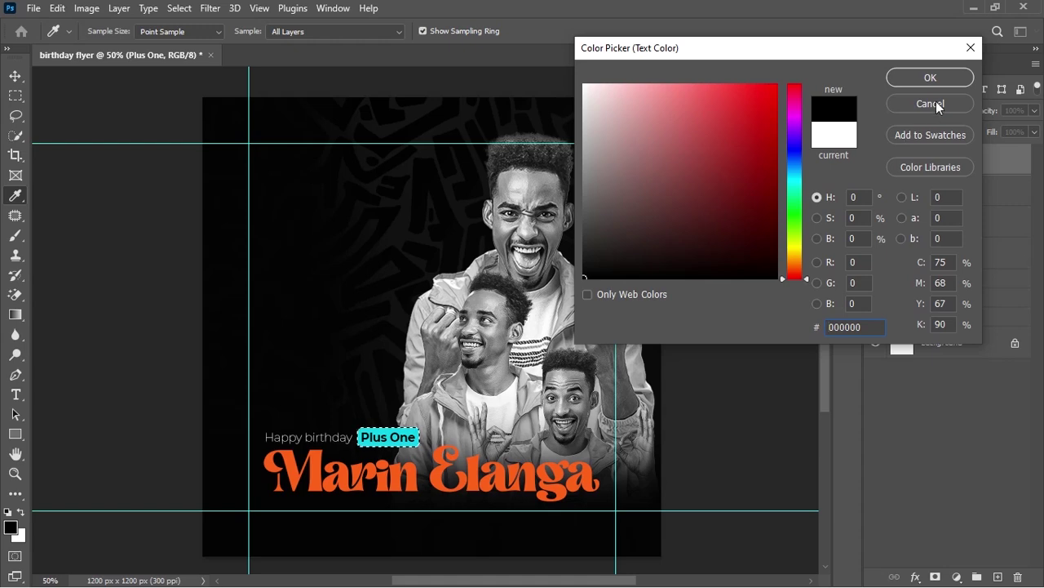
pyautogui.click(938, 77)
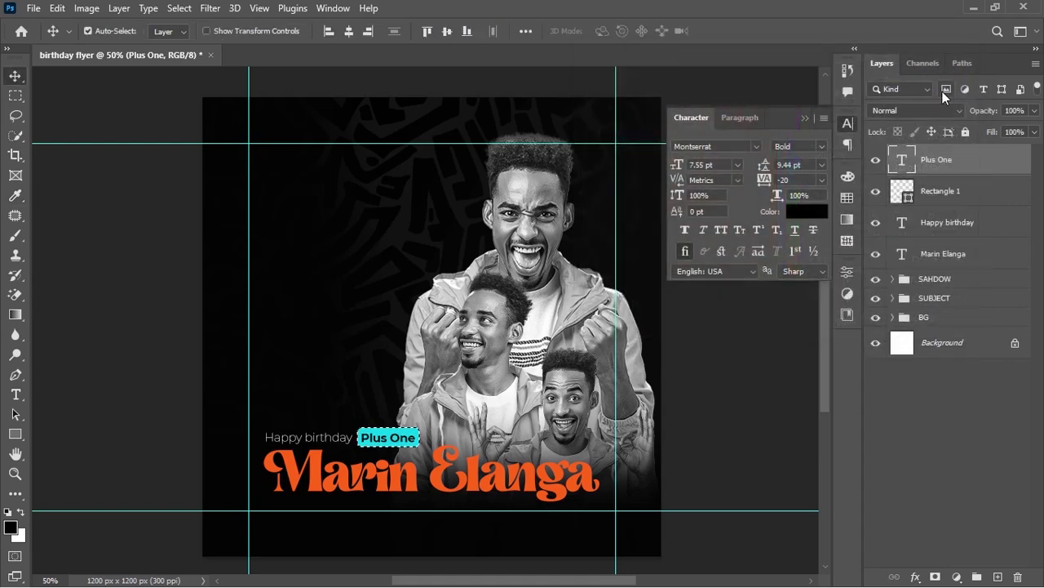
pyautogui.hotkey('ctrl', 'Return')
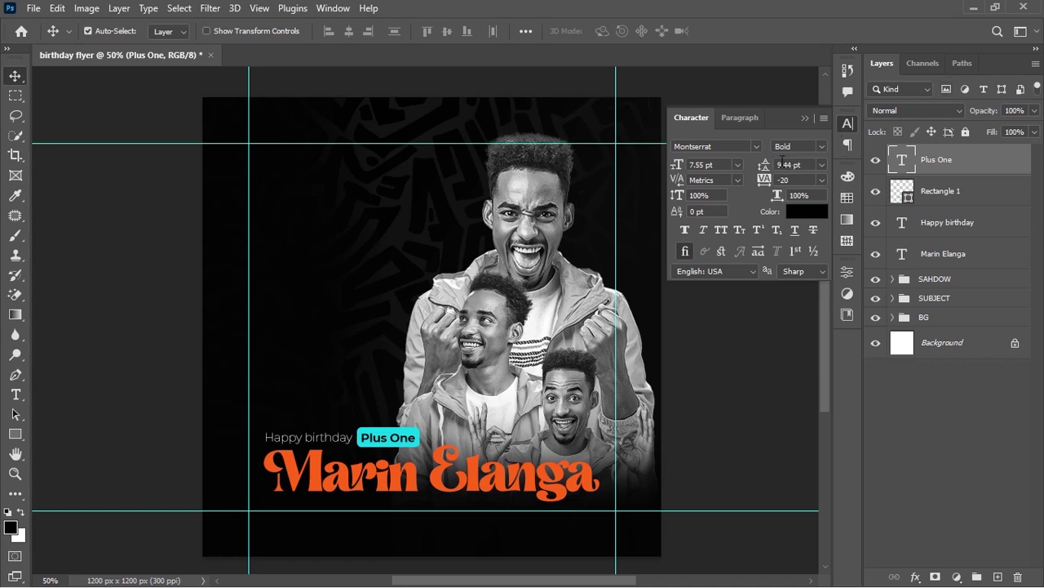
pyautogui.hotkey('ctrl', 't')
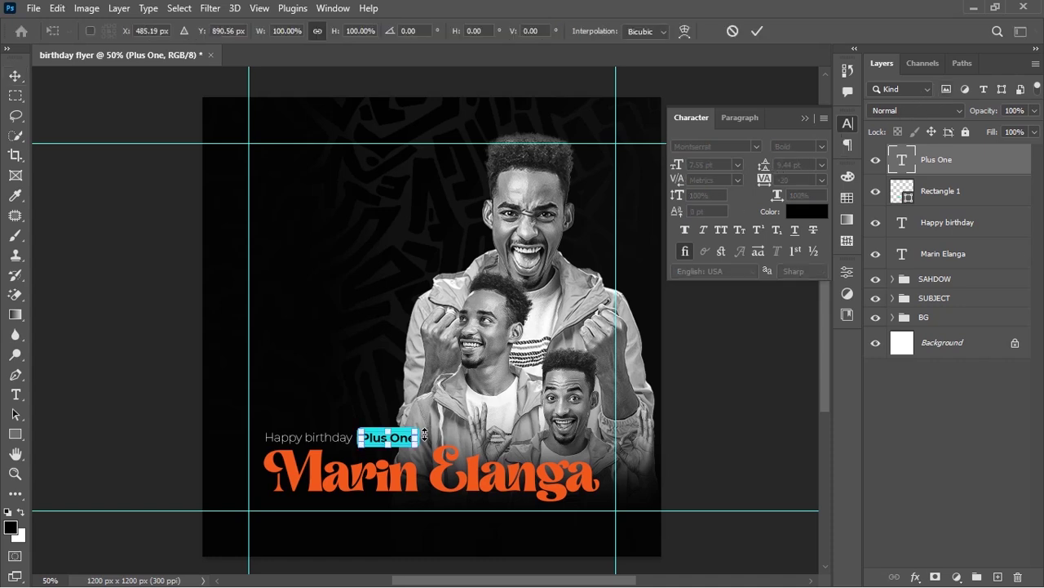
pyautogui.moveTo(414, 439)
pyautogui.mouseDown()
pyautogui.moveTo(461, 412)
pyautogui.moveTo(409, 448)
pyautogui.mouseUp()
pyautogui.press('Return')
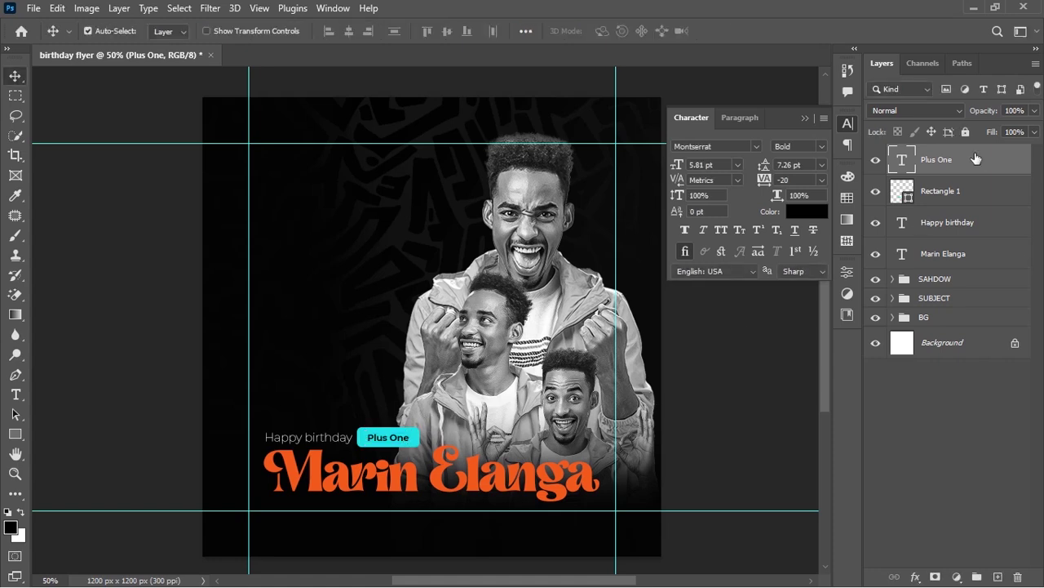
pyautogui.keyDown('shift'); pyautogui.click(966, 217); pyautogui.keyUp('shift')
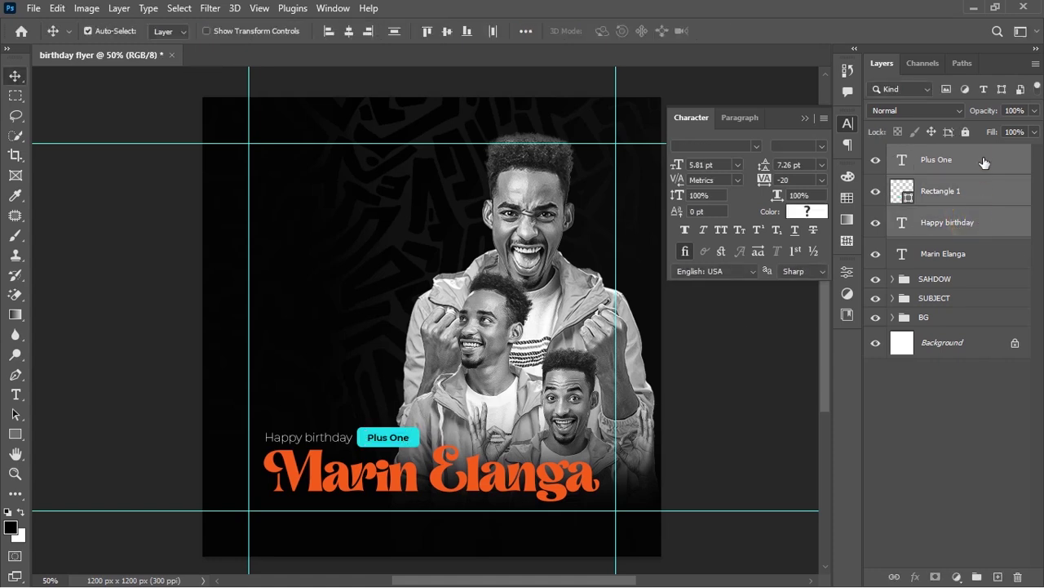
# Scale the Plus One, cyan box and Happy birthday layers together to about 96%
pyautogui.click(982, 153)
pyautogui.keyDown('shift'); pyautogui.click(970, 230); pyautogui.keyUp('shift')
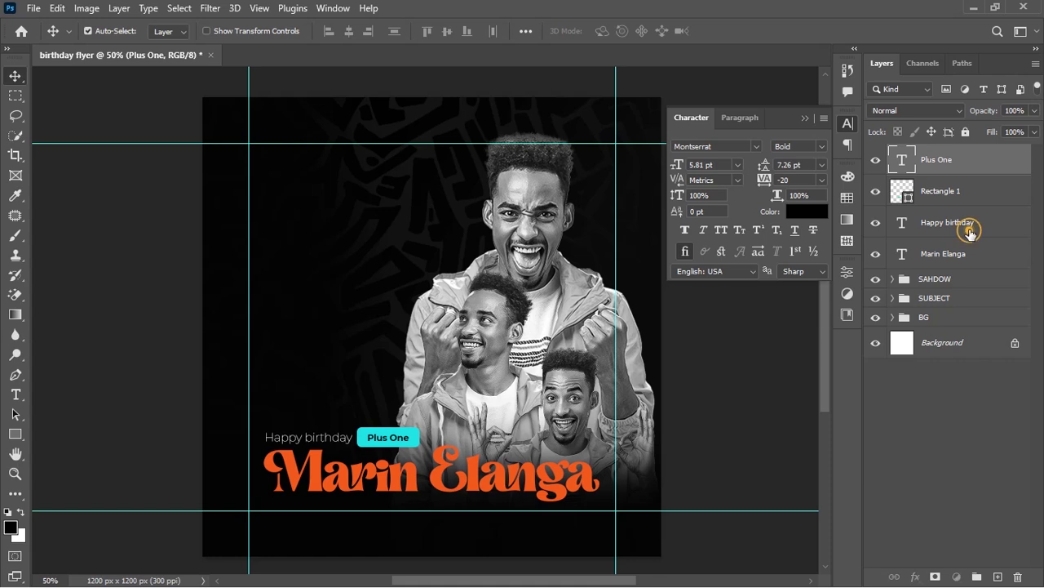
pyautogui.hotkey('ctrl', 't')
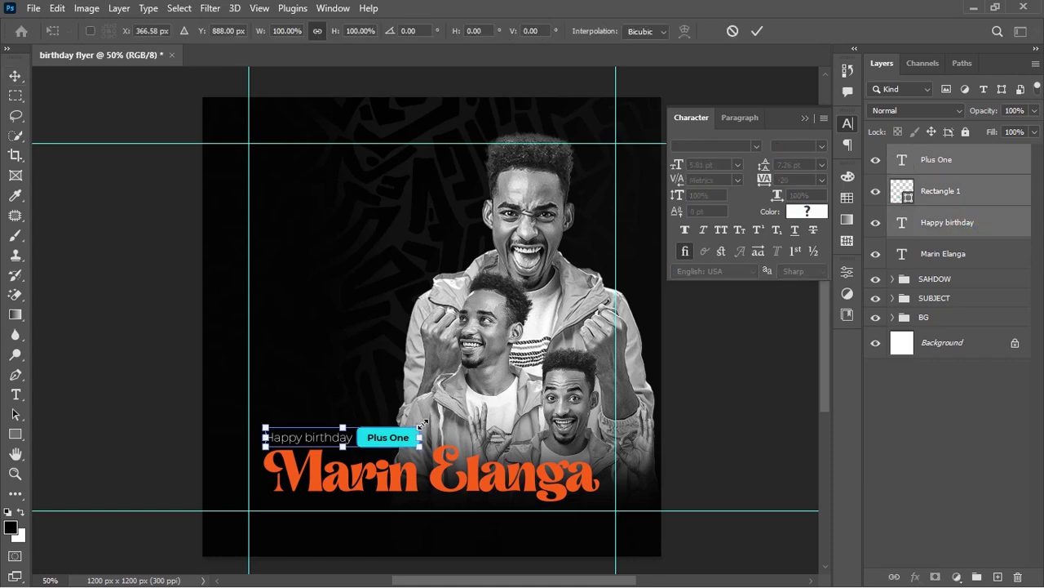
pyautogui.moveTo(422, 424); pyautogui.dragTo(416, 428)
pyautogui.press('Return')
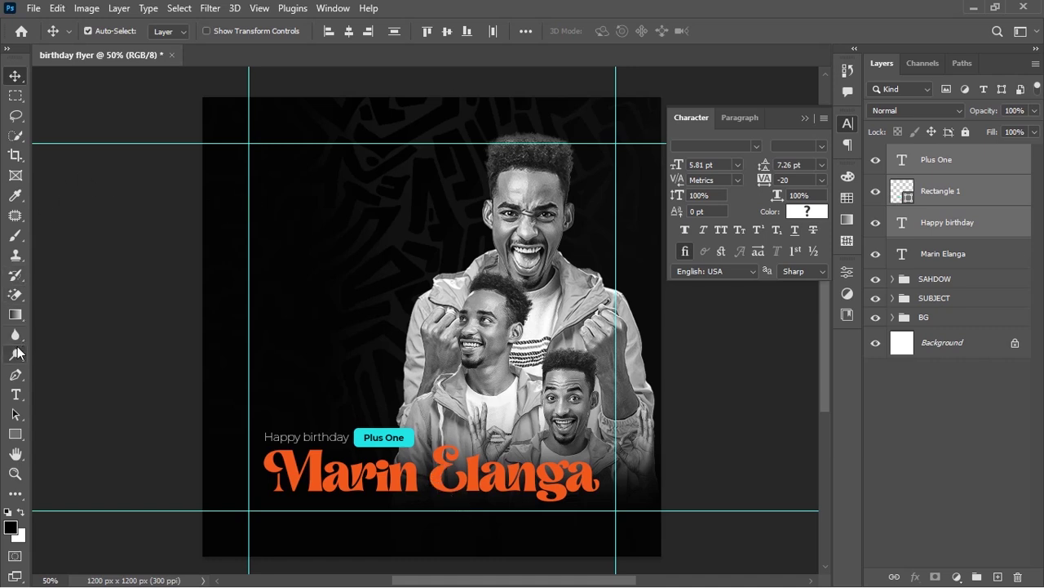
pyautogui.click(15, 397)
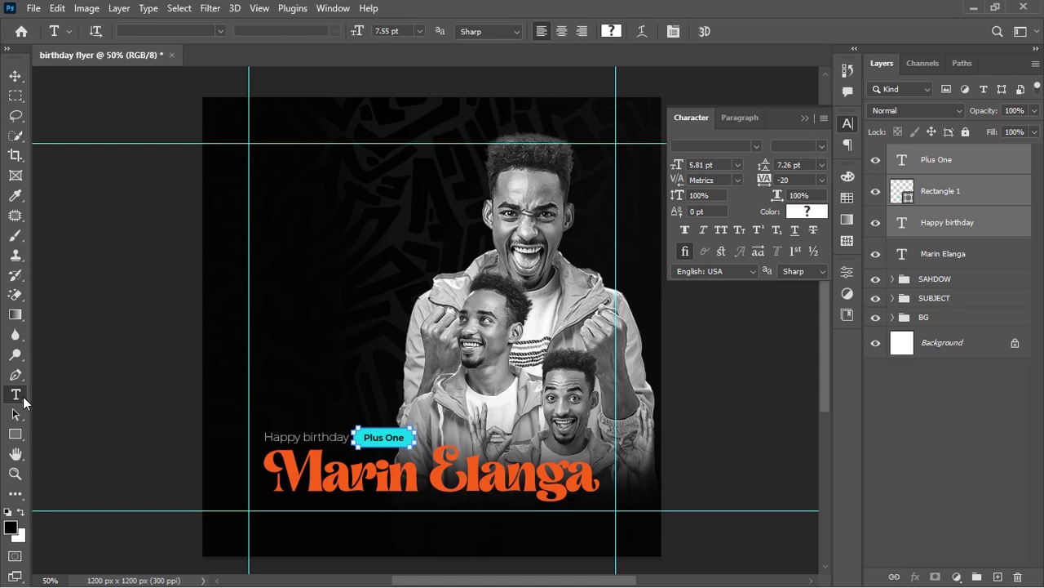
pyautogui.moveTo(429, 474); pyautogui.dragTo(263, 485)
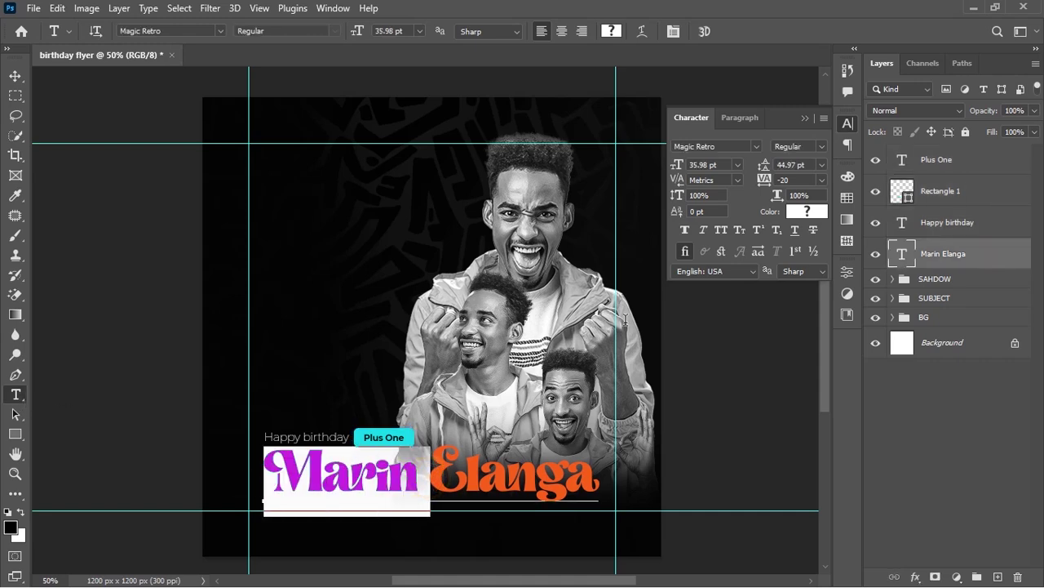
pyautogui.click(807, 214)
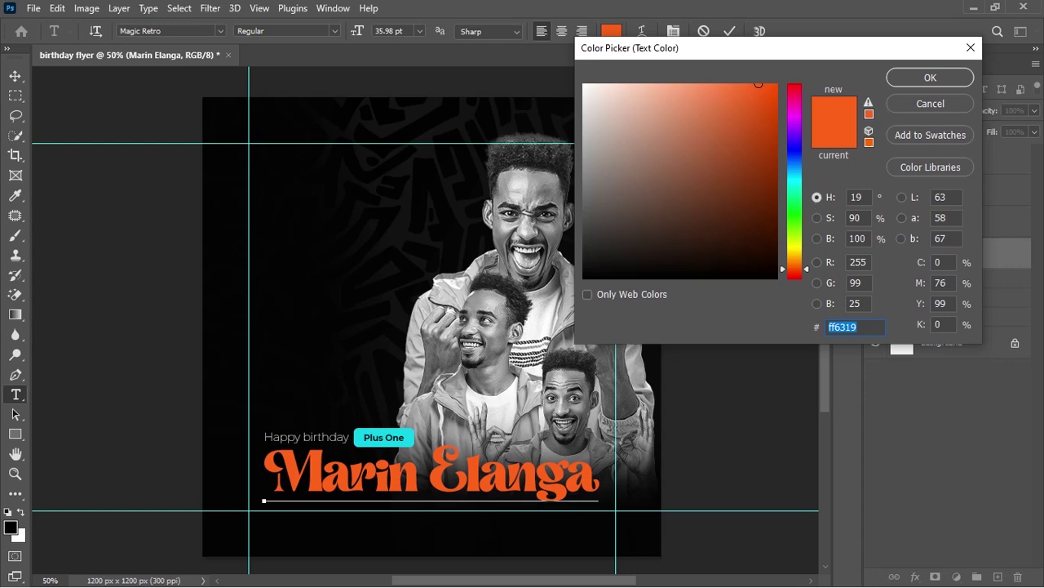
pyautogui.write('dec')
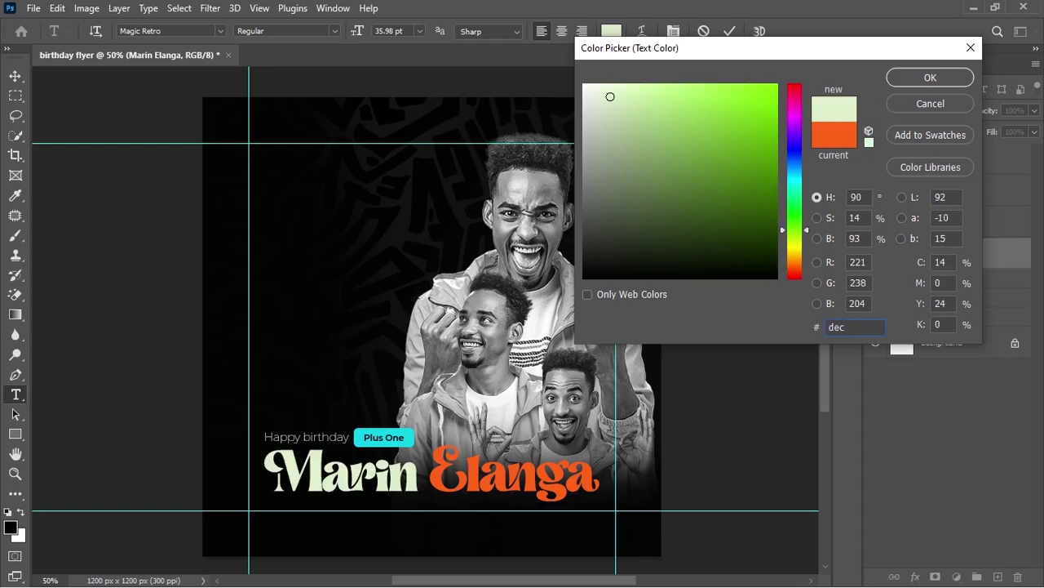
pyautogui.write('c0')
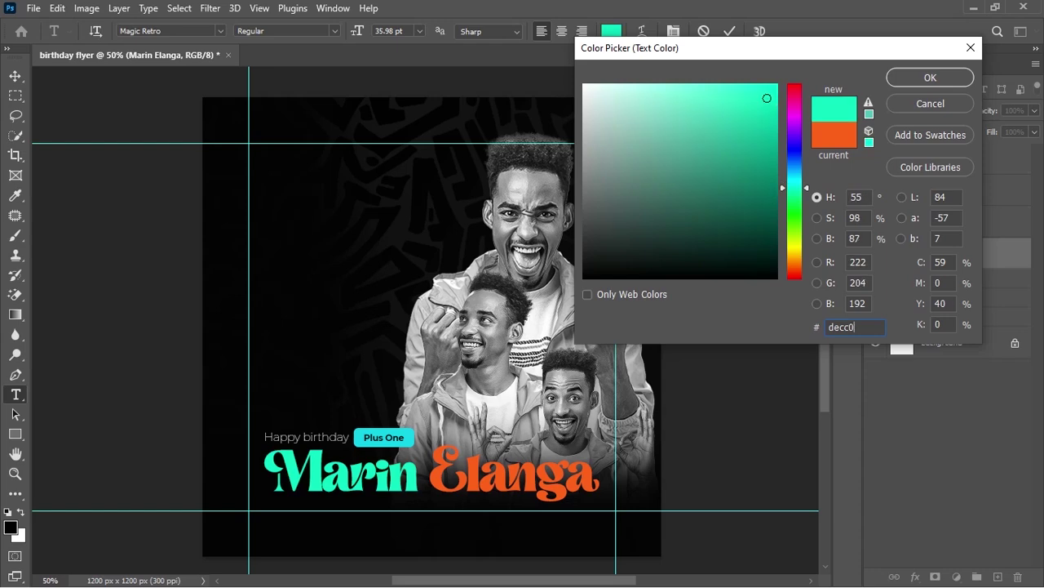
pyautogui.write('5')
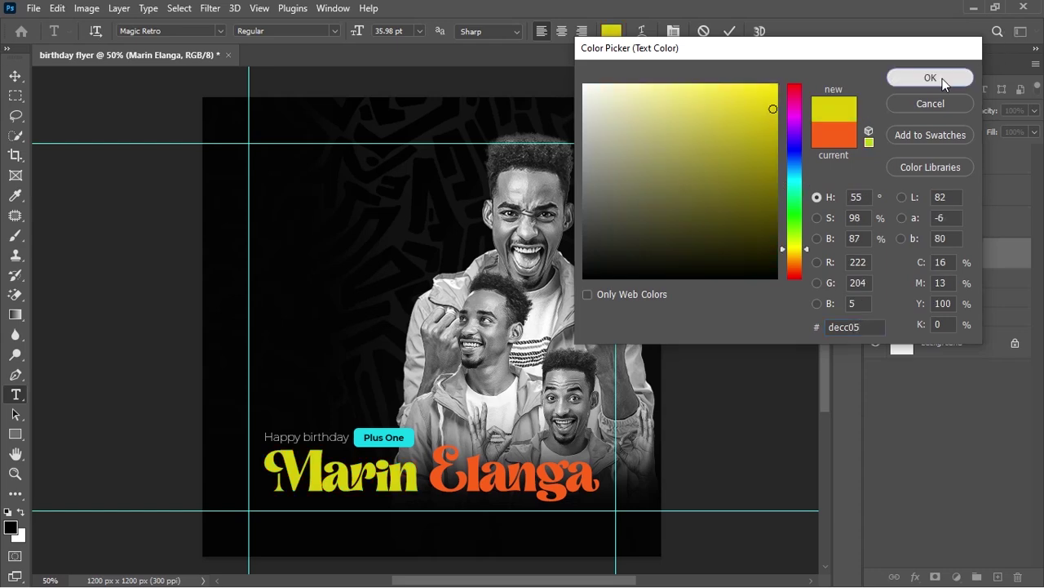
pyautogui.click(942, 79)
pyautogui.moveTo(437, 464); pyautogui.dragTo(604, 471)
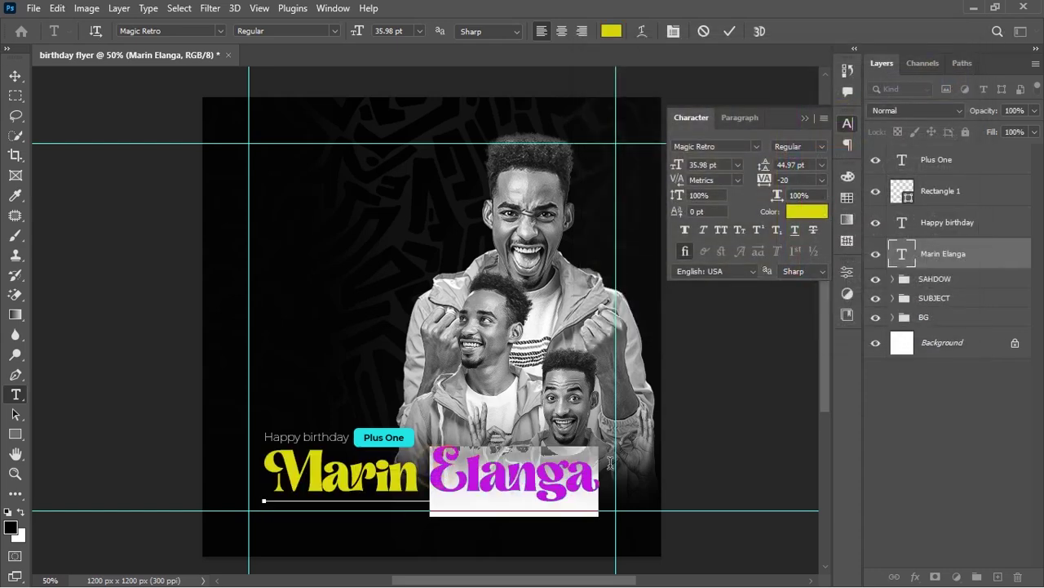
pyautogui.click(610, 25)
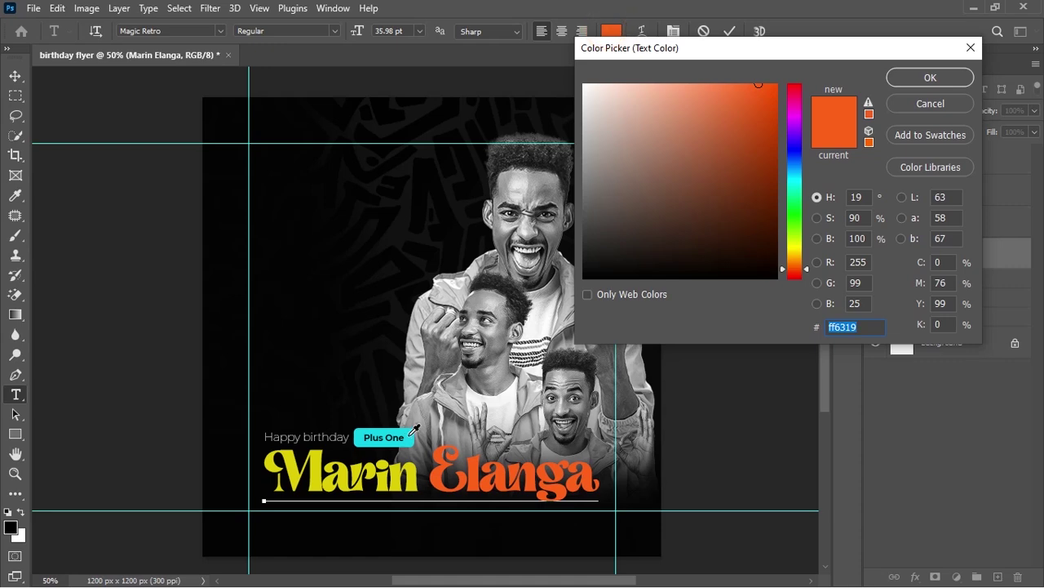
pyautogui.write('10d2e9')
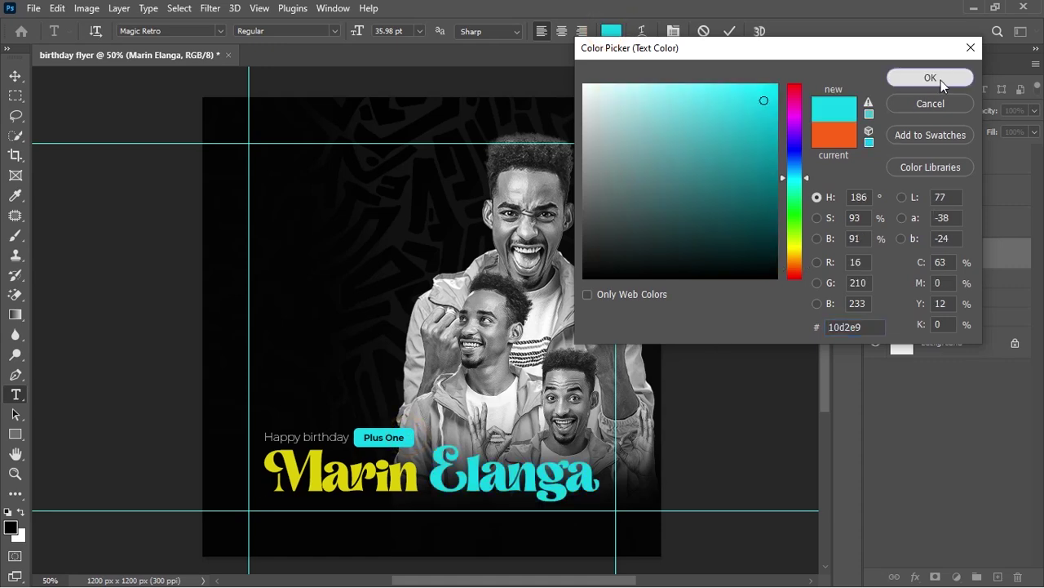
pyautogui.click(934, 78)
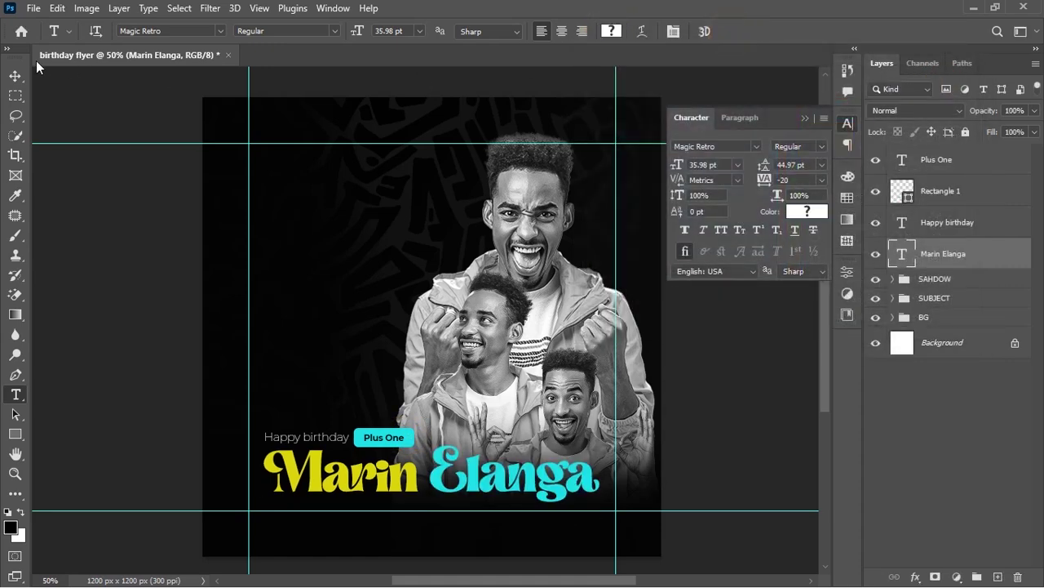
pyautogui.click(14, 76)
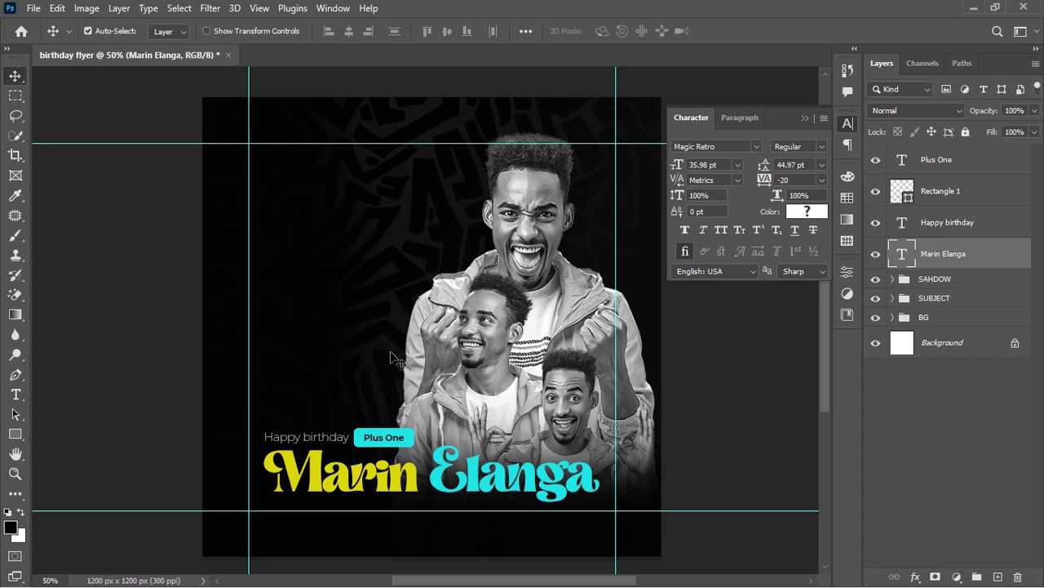
# Add the Birth Day text at upper left, make it white, and scale it up large
pyautogui.press('t')
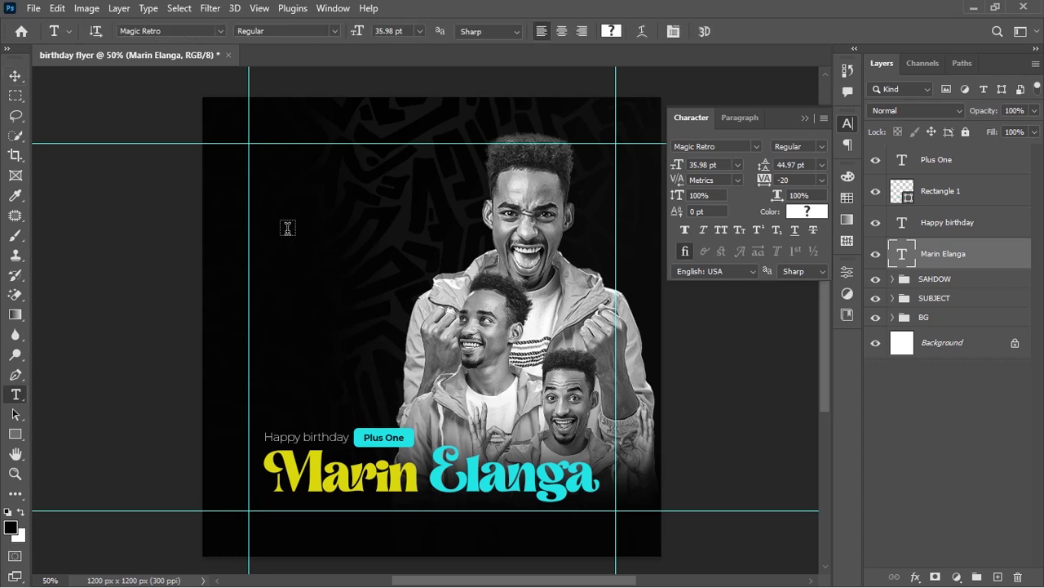
pyautogui.click(282, 210)
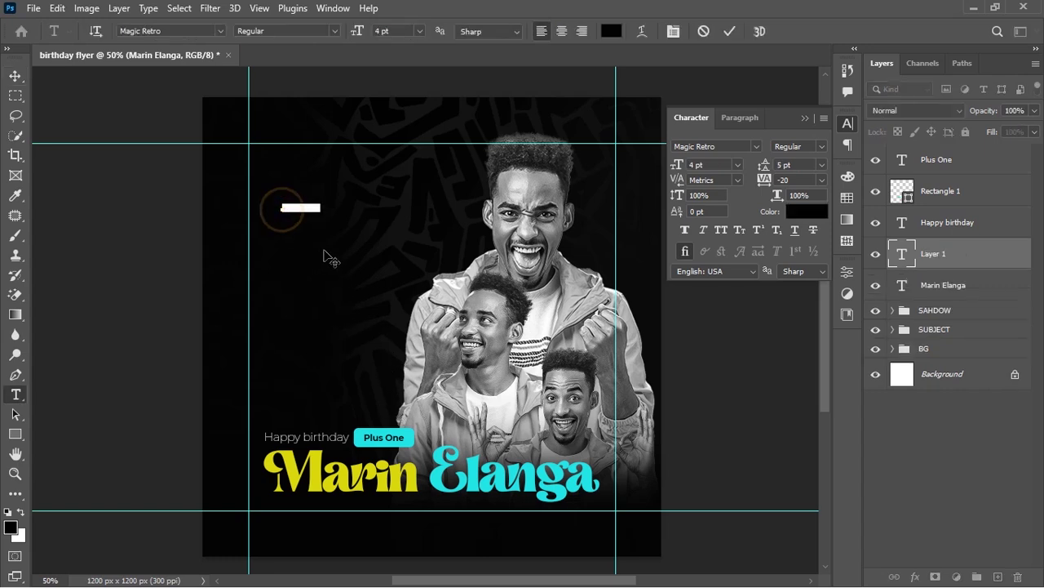
pyautogui.press('BackSpace')
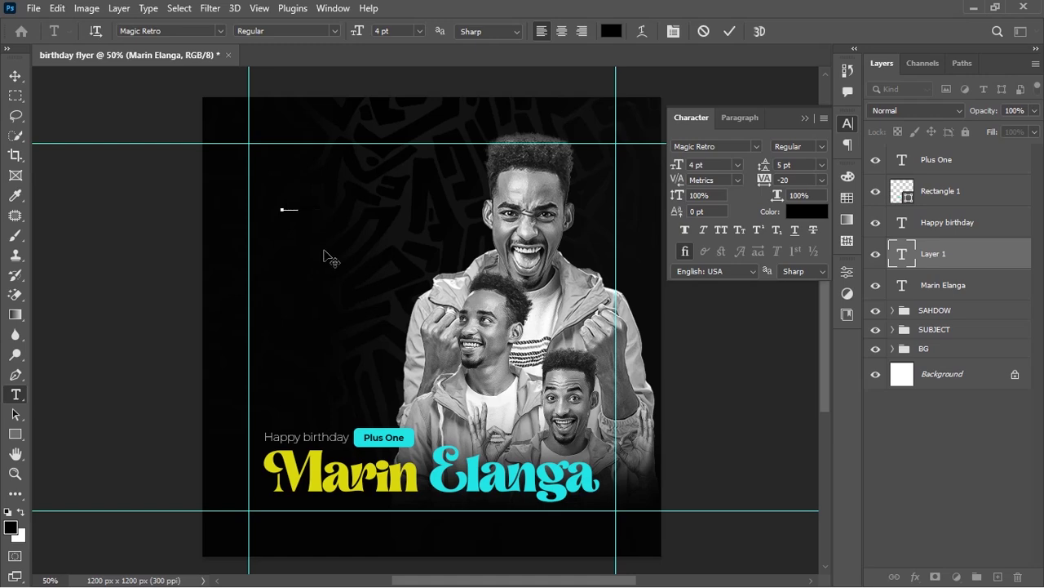
pyautogui.hotkey('ctrl', 'Return')
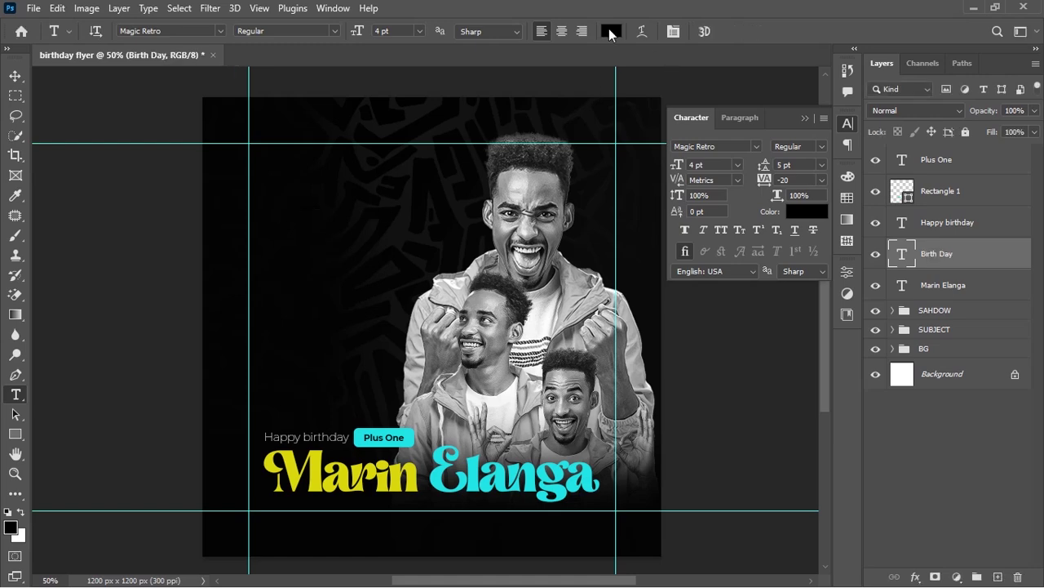
pyautogui.click(611, 31)
pyautogui.click(585, 84)
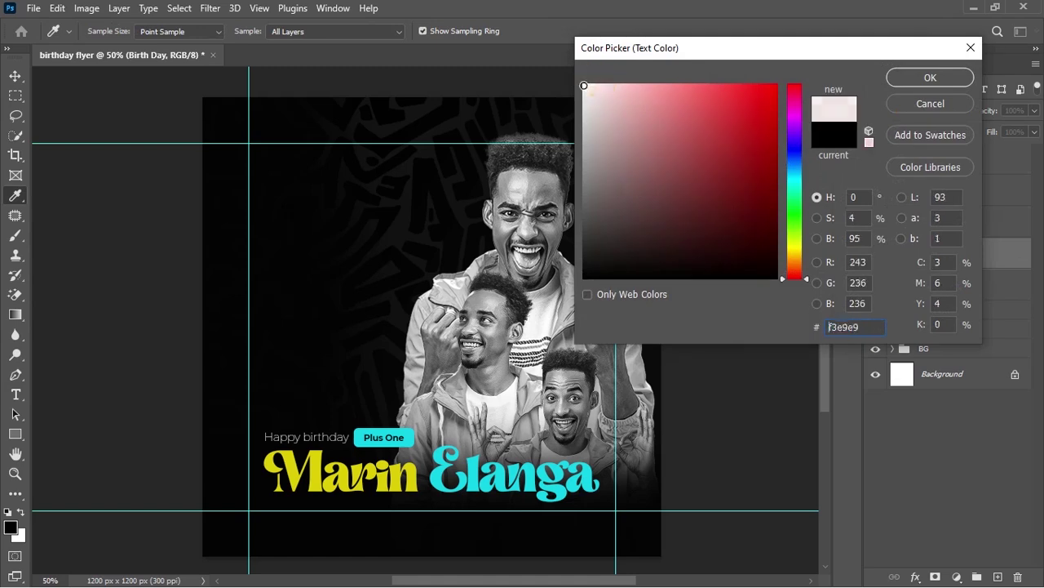
pyautogui.click(584, 85)
pyautogui.click(918, 76)
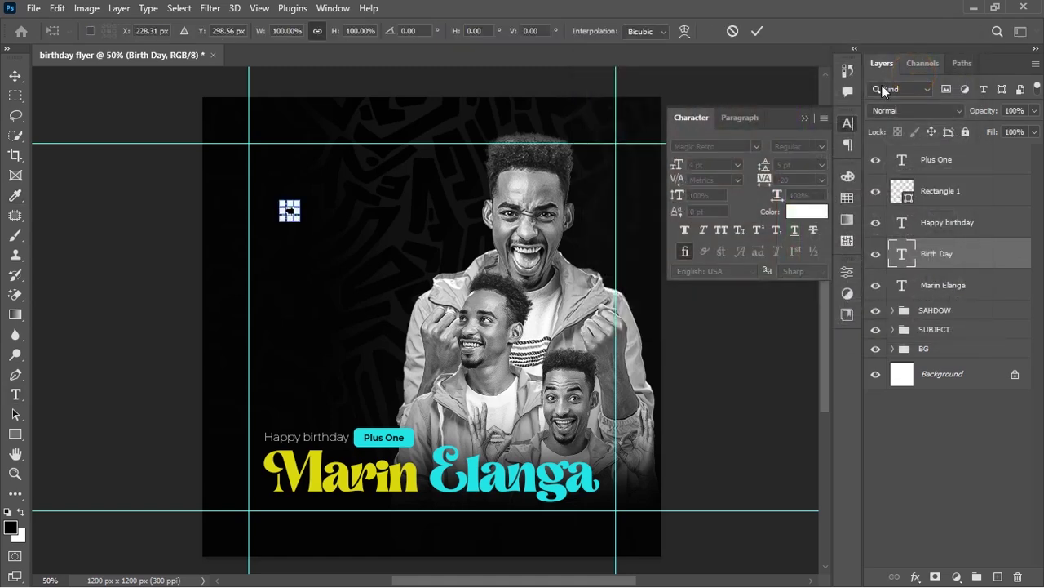
pyautogui.moveTo(297, 219); pyautogui.dragTo(434, 357)
pyautogui.press('Return')
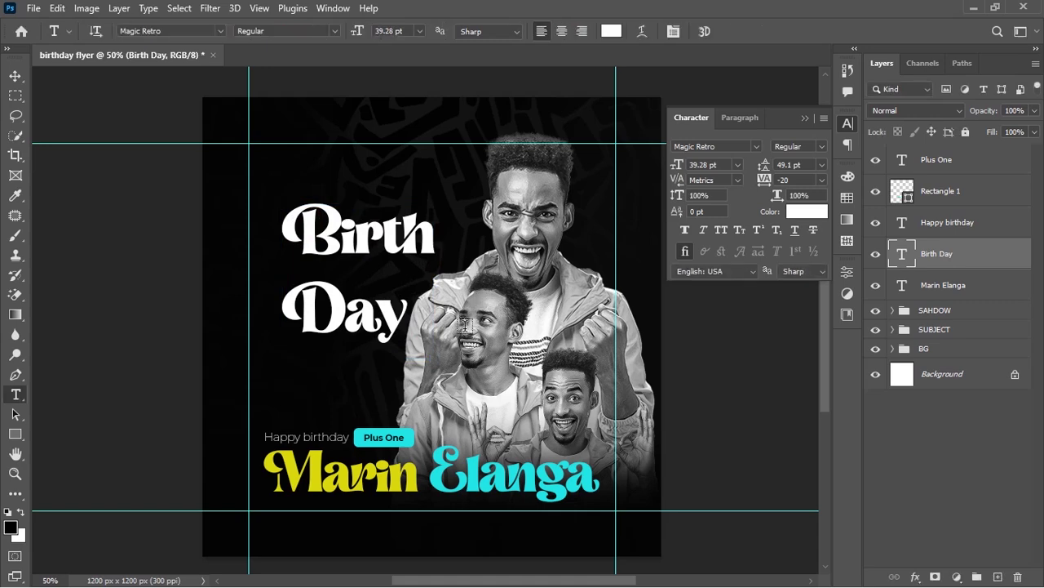
# Set the heading font to Nexa Heavy and reduce its leading to 31 pt
pyautogui.click(725, 148)
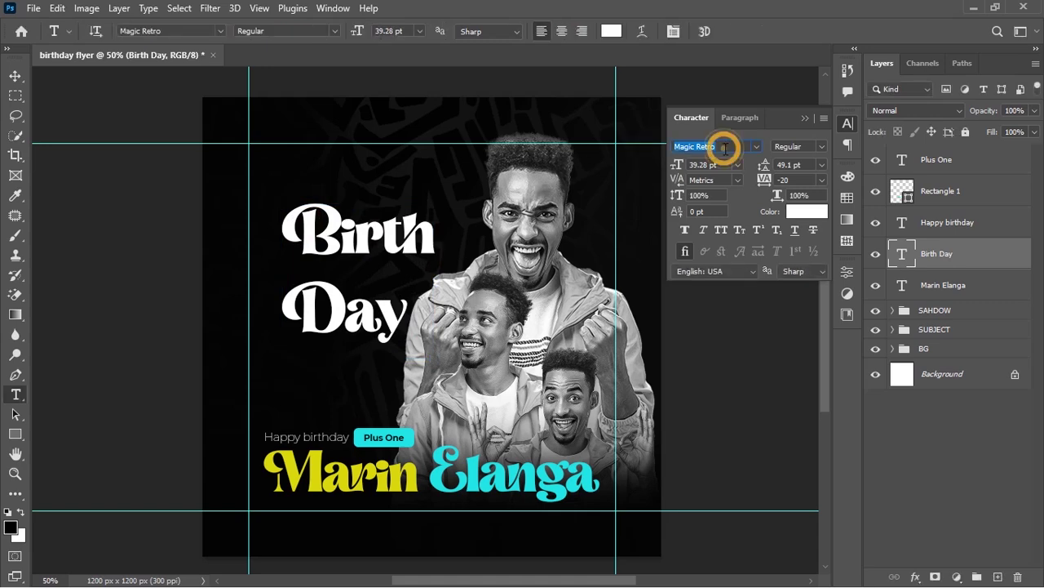
pyautogui.write('nexa')
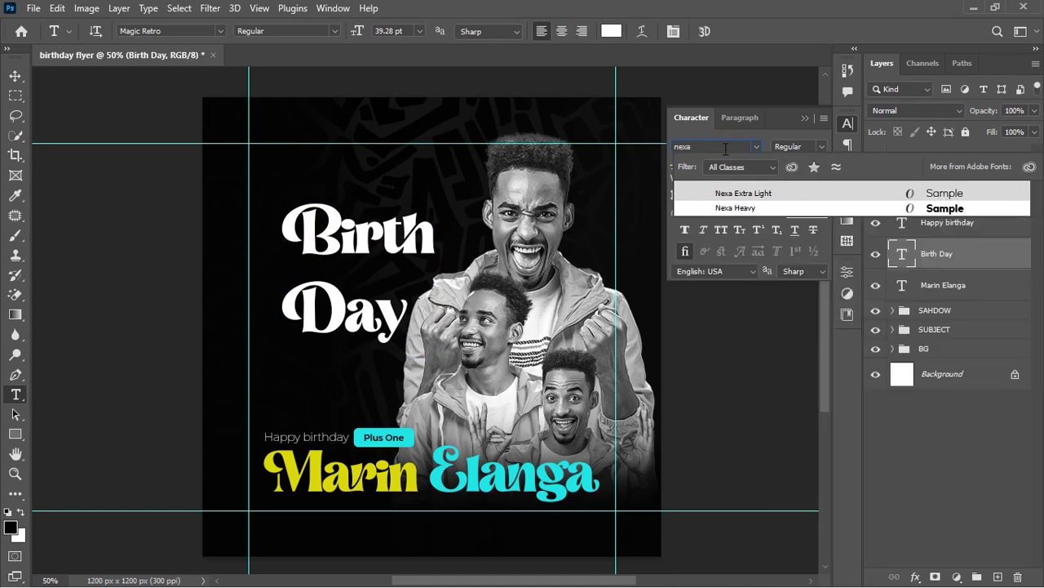
pyautogui.click(745, 207)
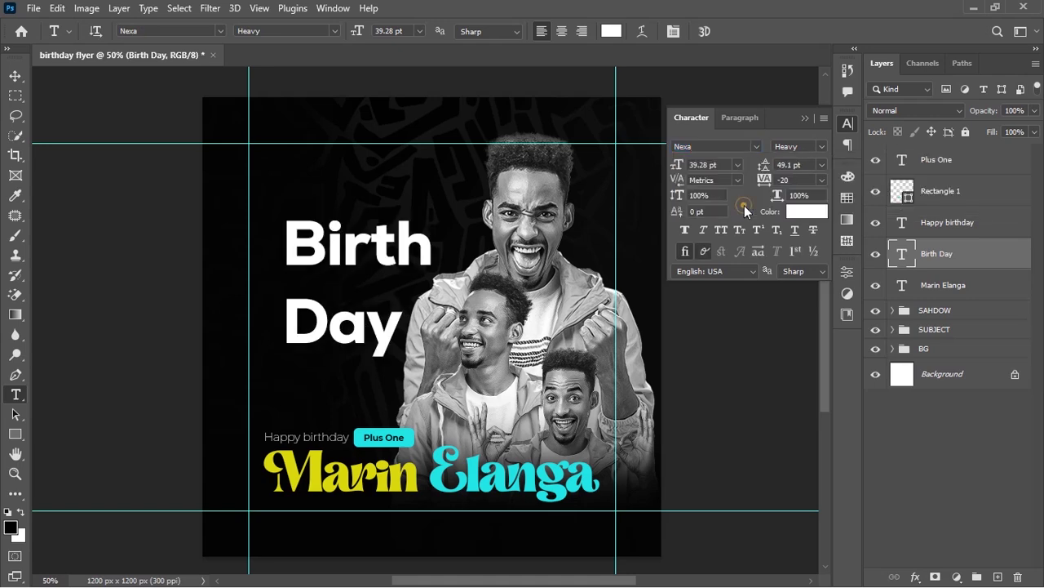
pyautogui.moveTo(767, 164); pyautogui.dragTo(752, 166)
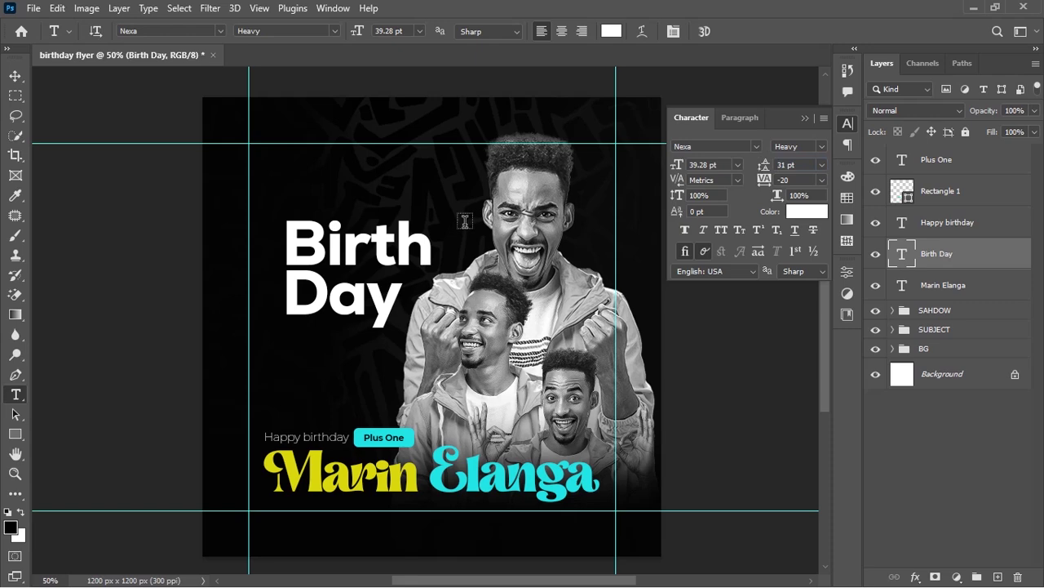
# Colour the word Day cyan (11d0e6)
pyautogui.doubleClick(290, 296)
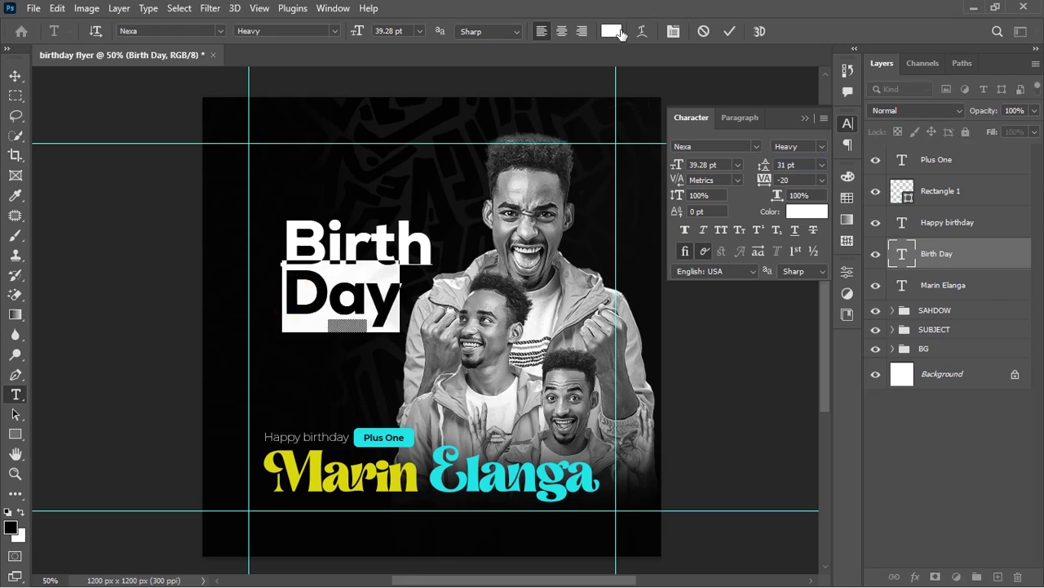
pyautogui.click(612, 31)
pyautogui.write('11d0e6')
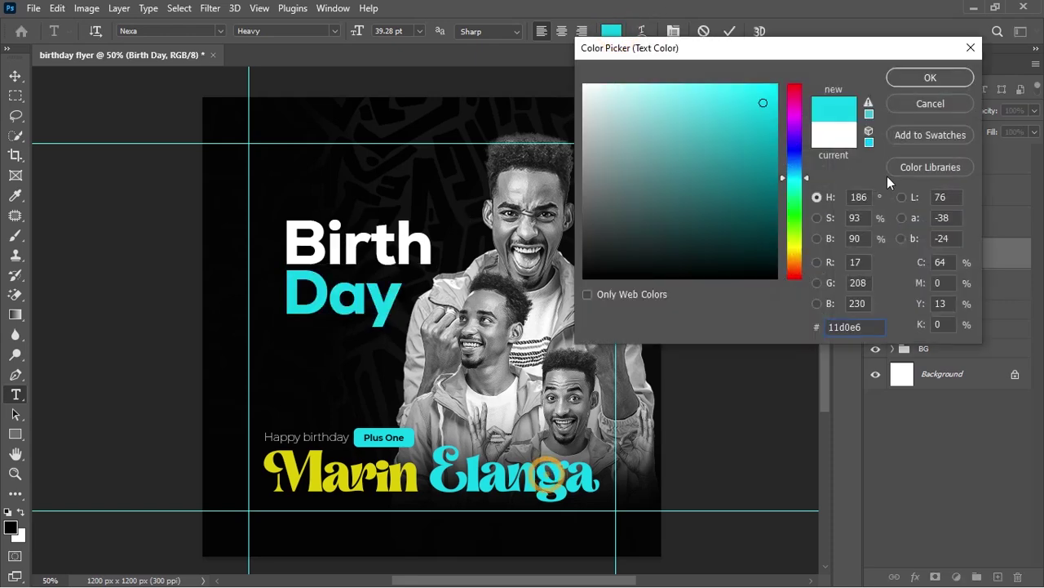
pyautogui.click(929, 80)
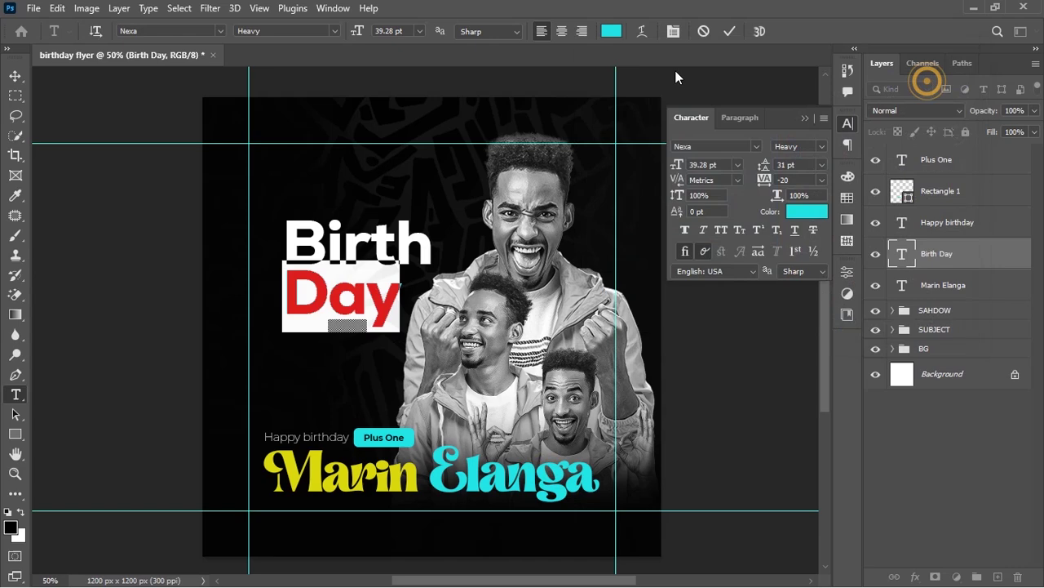
pyautogui.click(730, 32)
# Resize the Birth Day heading to 42.55 pt, reposition it, and set tracking to -40
pyautogui.hotkey('ctrl', 't')
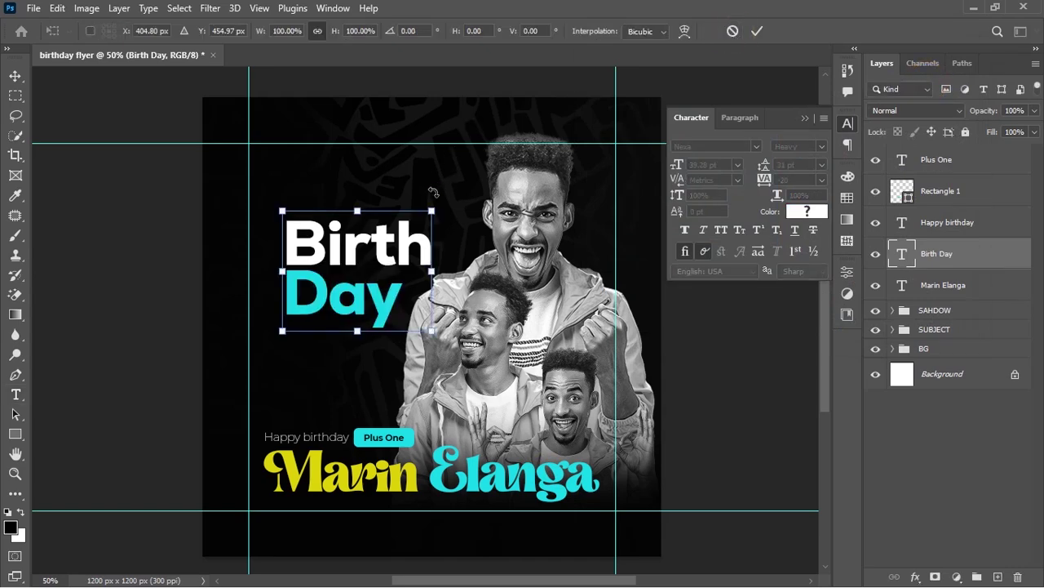
pyautogui.moveTo(433, 208); pyautogui.dragTo(498, 158)
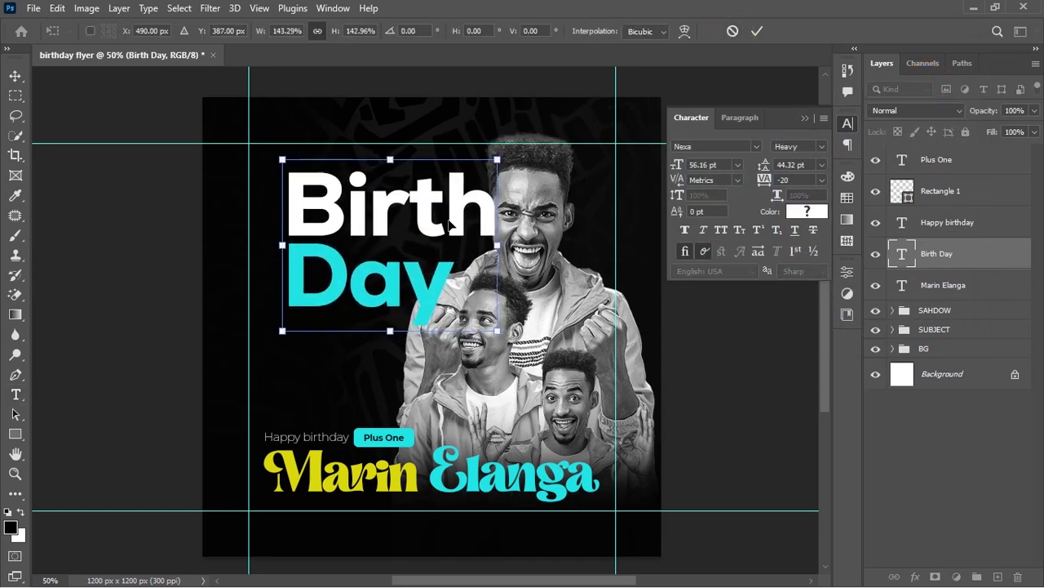
pyautogui.moveTo(451, 223); pyautogui.dragTo(427, 218)
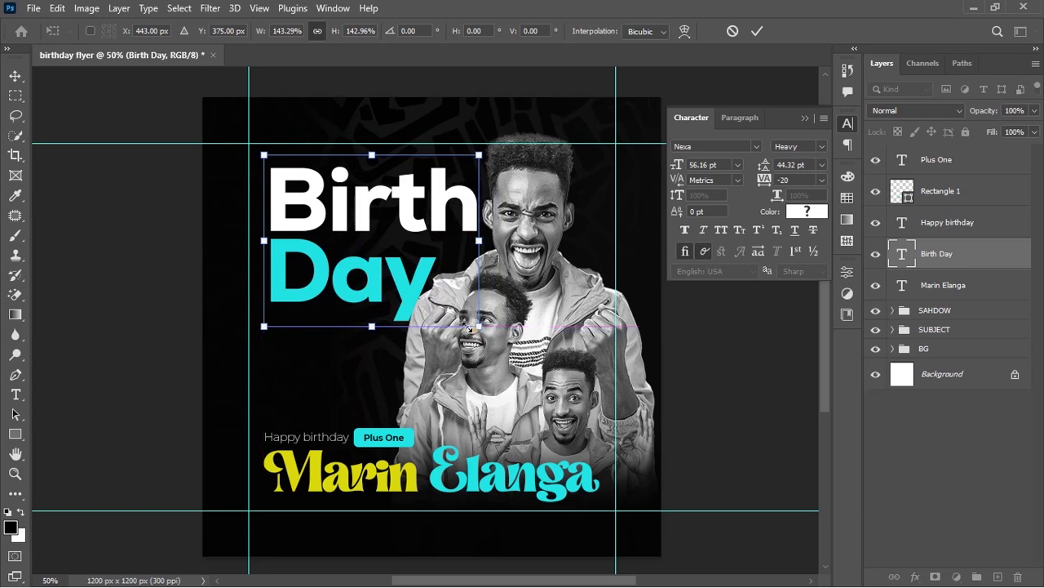
pyautogui.moveTo(468, 325); pyautogui.dragTo(408, 303)
pyautogui.press('Return')
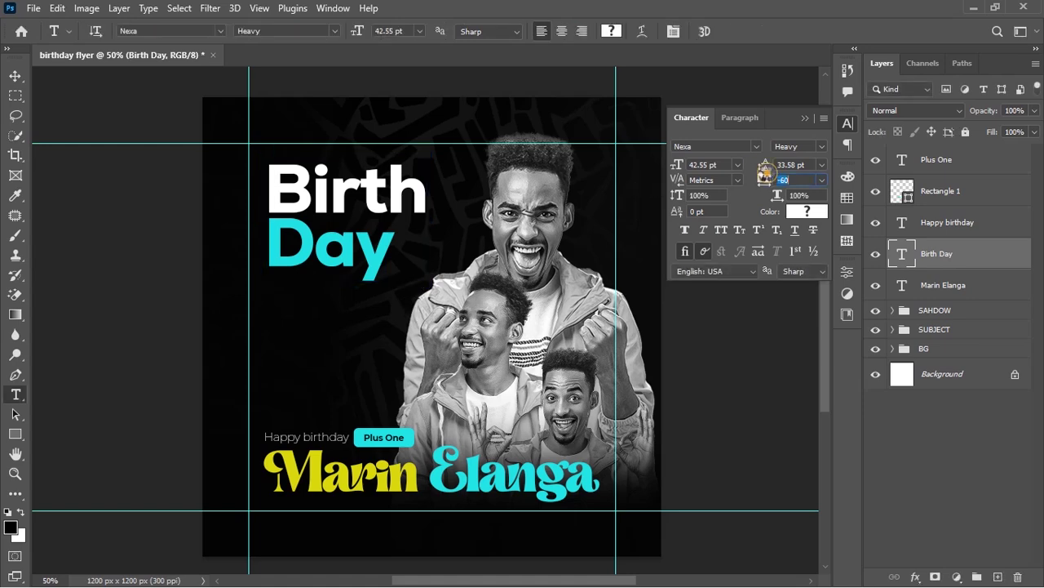
pyautogui.moveTo(767, 177); pyautogui.dragTo(776, 175)
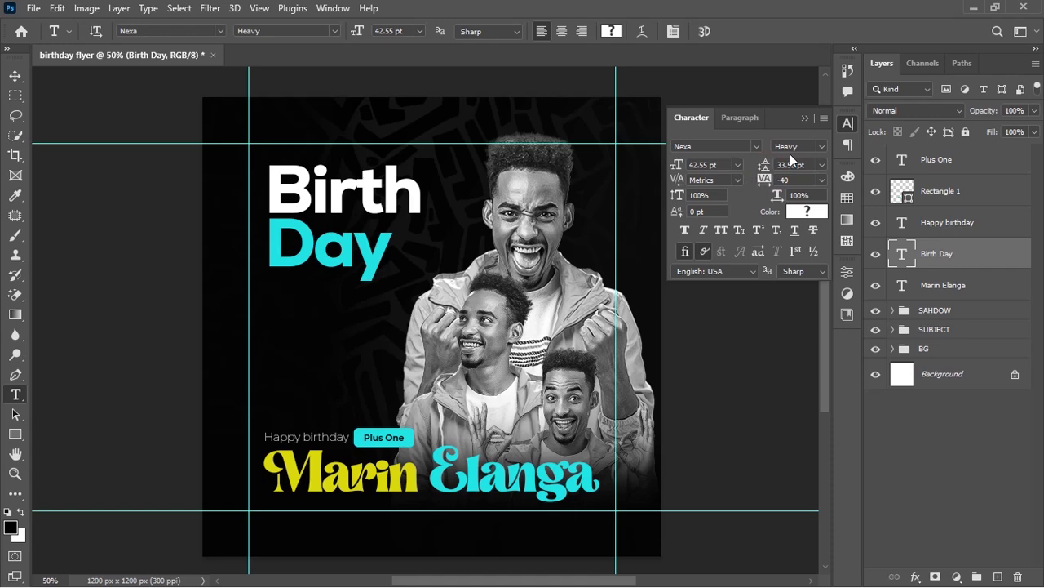
# Add a new date text line below the Birth Day heading
pyautogui.click(280, 324)
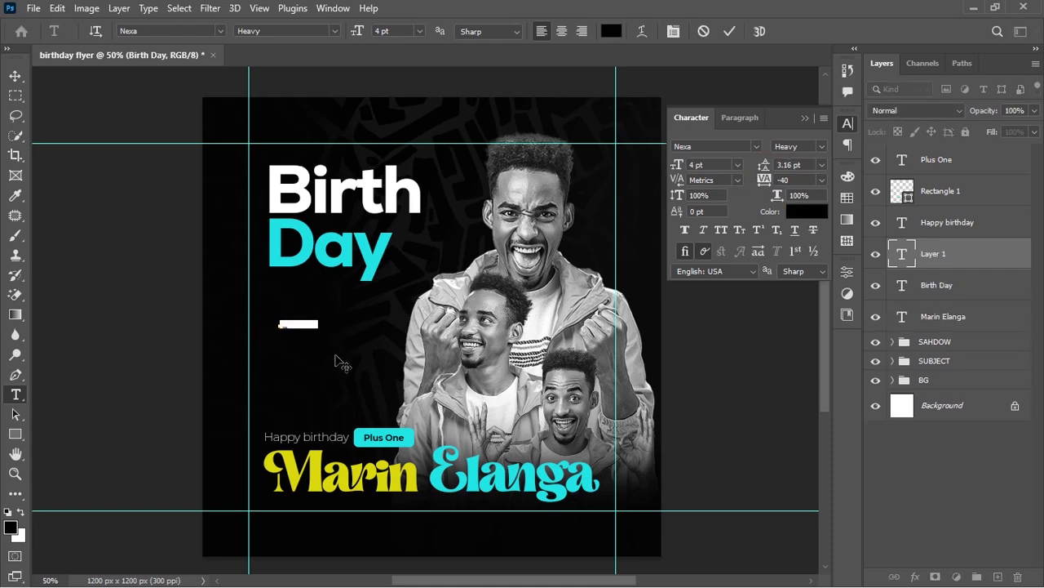
pyautogui.press('BackSpace')
pyautogui.write('Wishing yo')
pyautogui.hotkey('ctrl', 'Return')
# Move the date layer to the top, make it white, and enlarge it to about 195%
pyautogui.moveTo(951, 245); pyautogui.dragTo(942, 145)
pyautogui.click(795, 212)
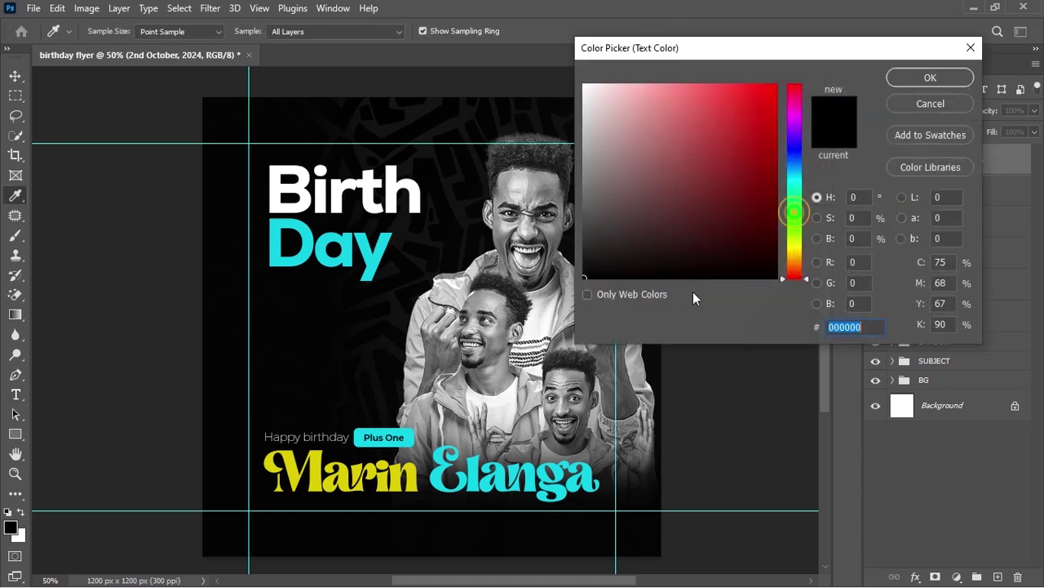
pyautogui.moveTo(609, 145); pyautogui.dragTo(580, 83)
pyautogui.click(898, 77)
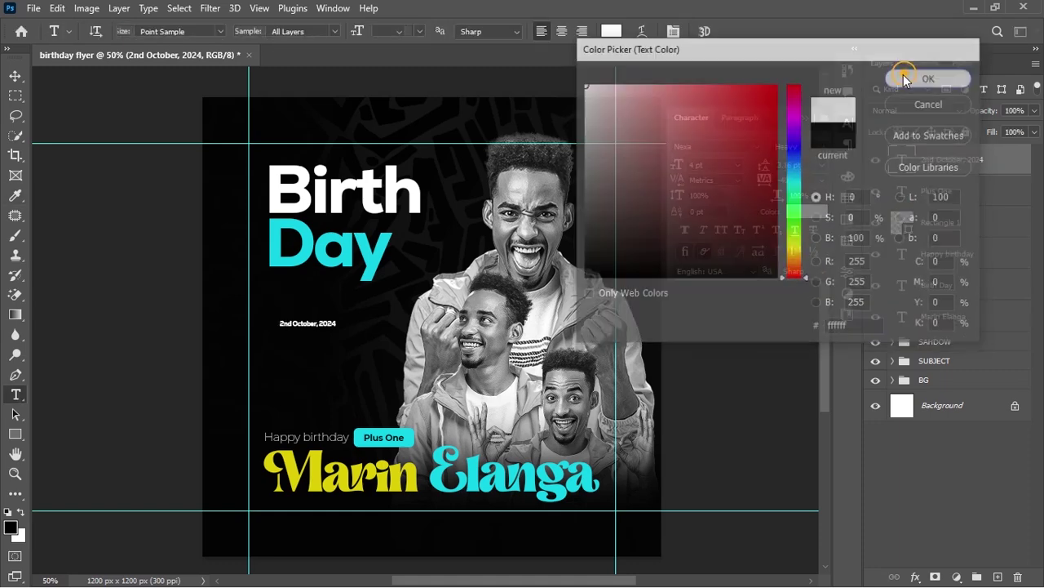
pyautogui.hotkey('ctrl', 't')
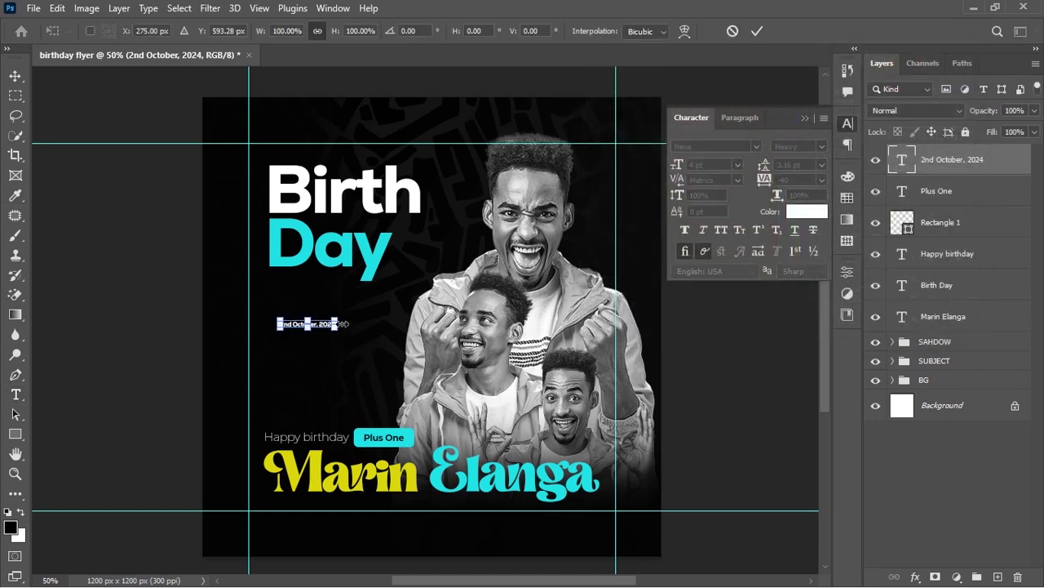
pyautogui.moveTo(344, 324); pyautogui.dragTo(392, 302)
pyautogui.press('Return')
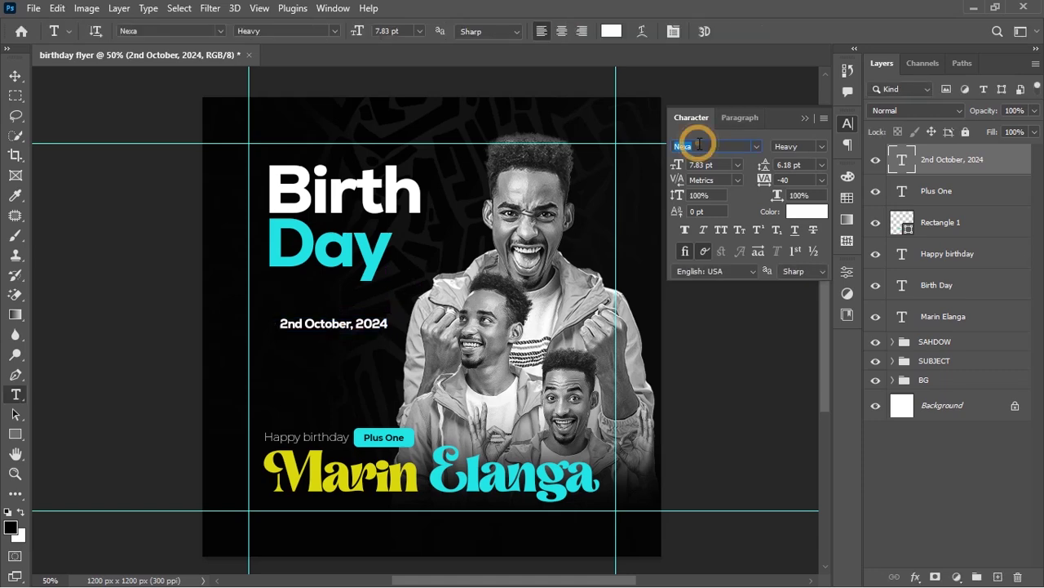
# Set the date to Montserrat and make '2nd October,' bold
pyautogui.write('mont')
pyautogui.press('Return')
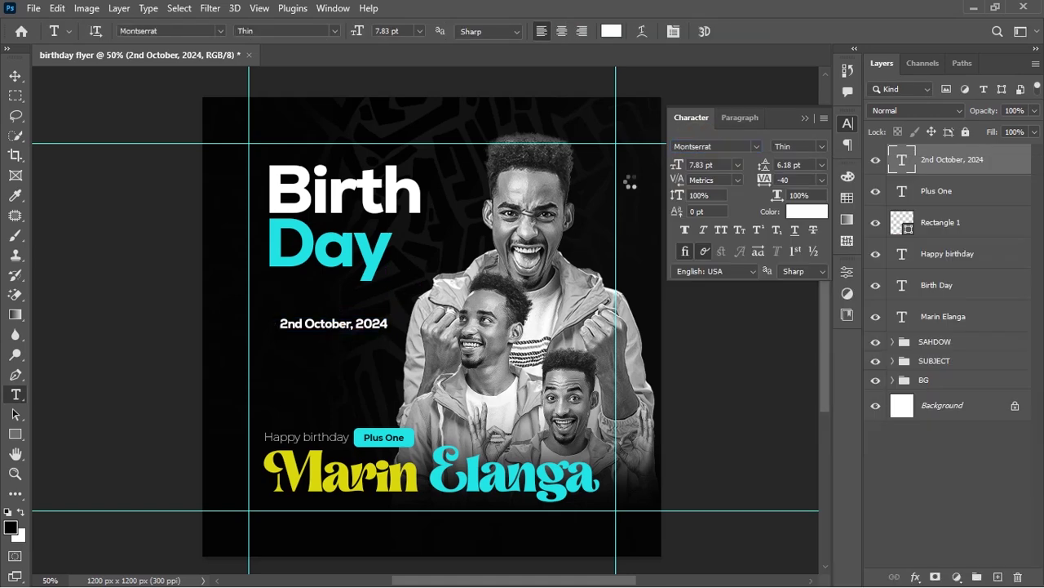
pyautogui.moveTo(354, 324); pyautogui.dragTo(259, 316)
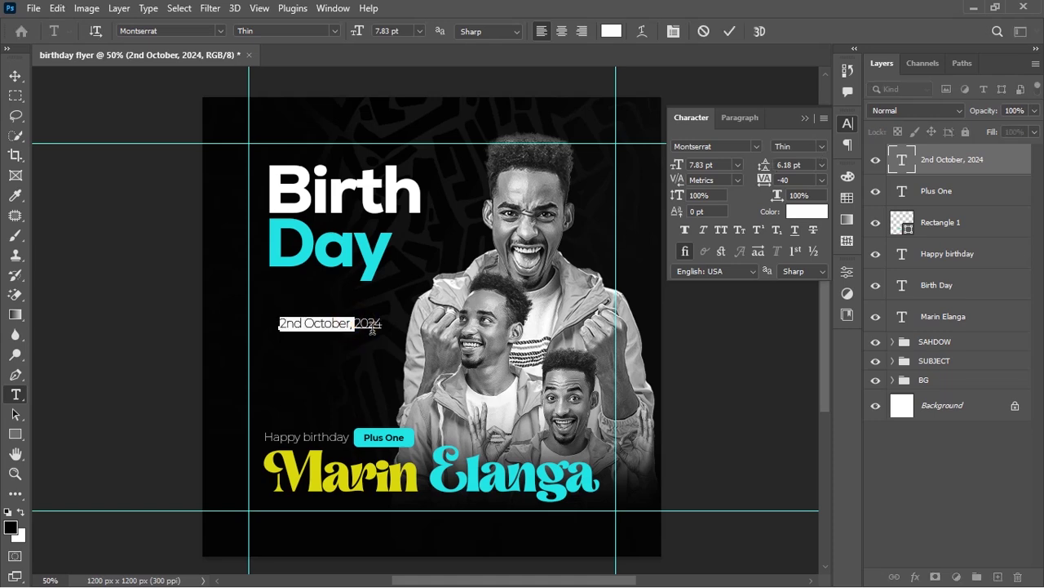
pyautogui.click(823, 149)
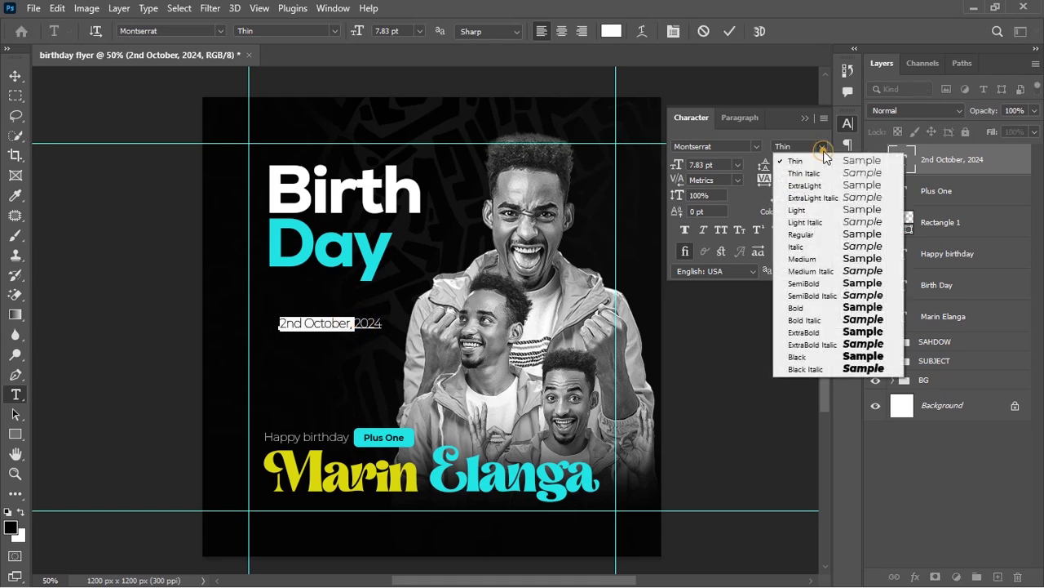
pyautogui.click(796, 308)
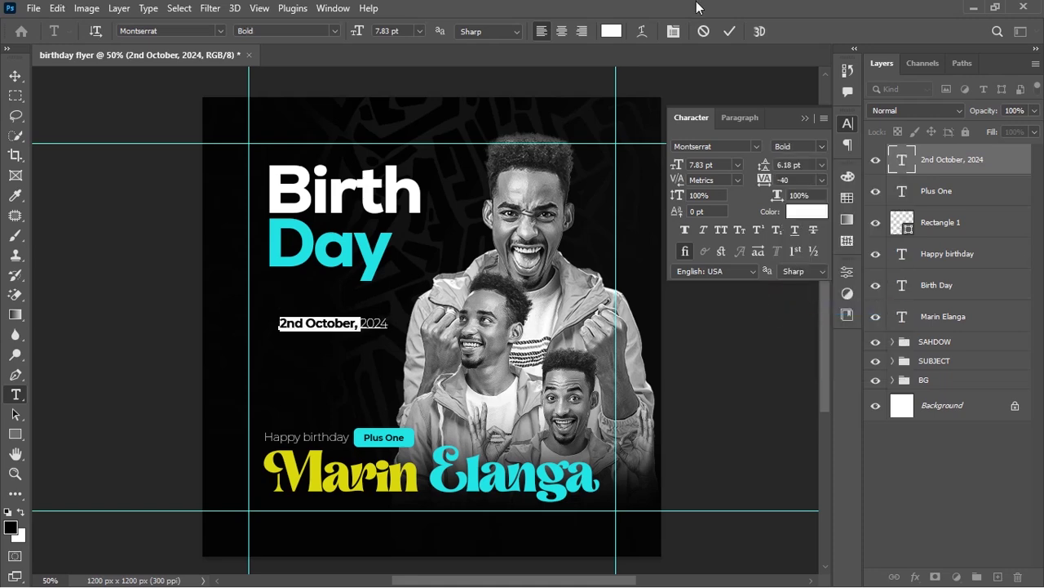
# Colour '2nd October,' with the yellow sampled from Marin
pyautogui.click(611, 31)
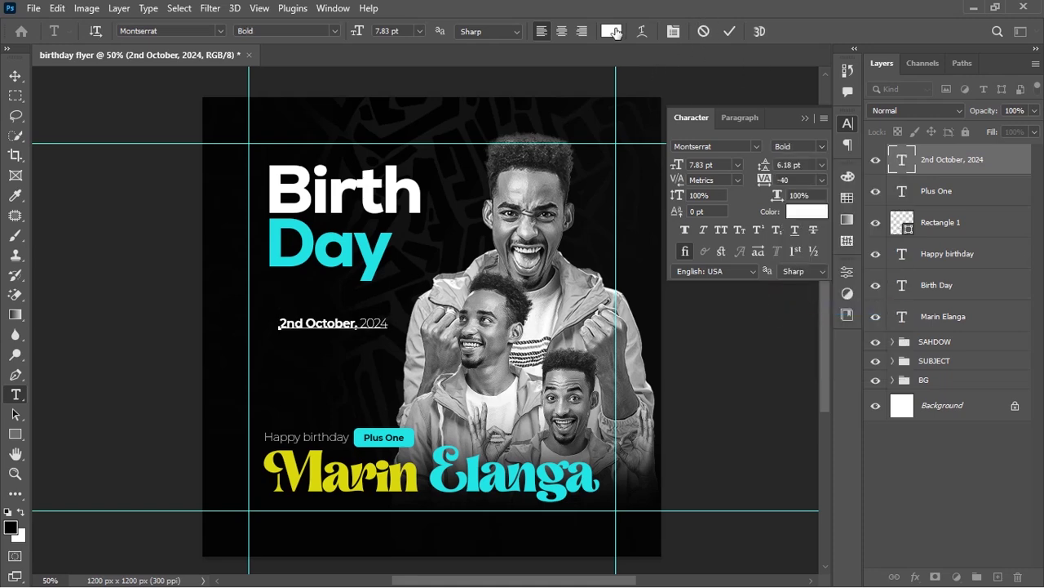
pyautogui.click(406, 467)
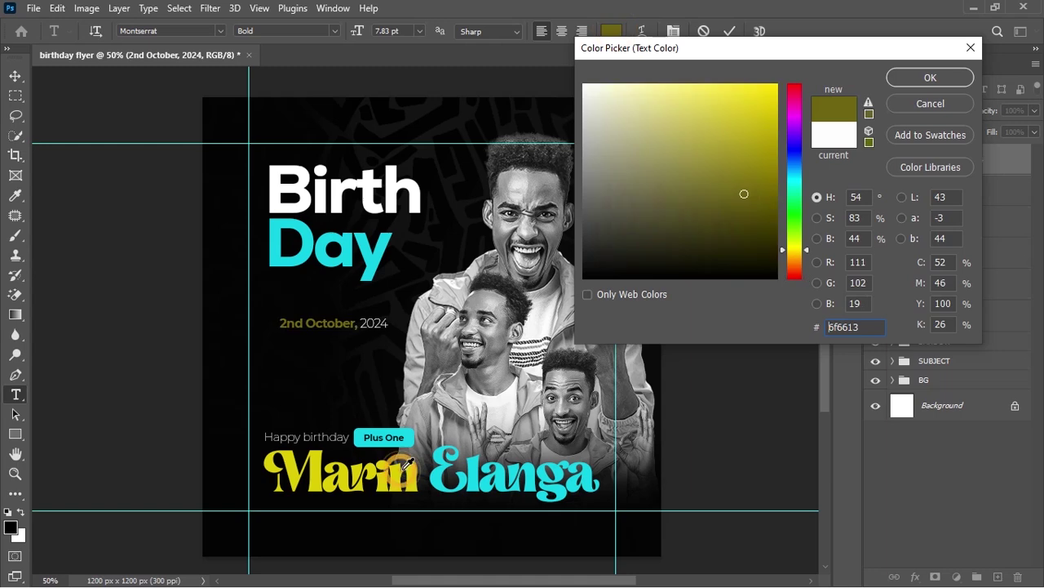
pyautogui.click(400, 469)
pyautogui.click(929, 77)
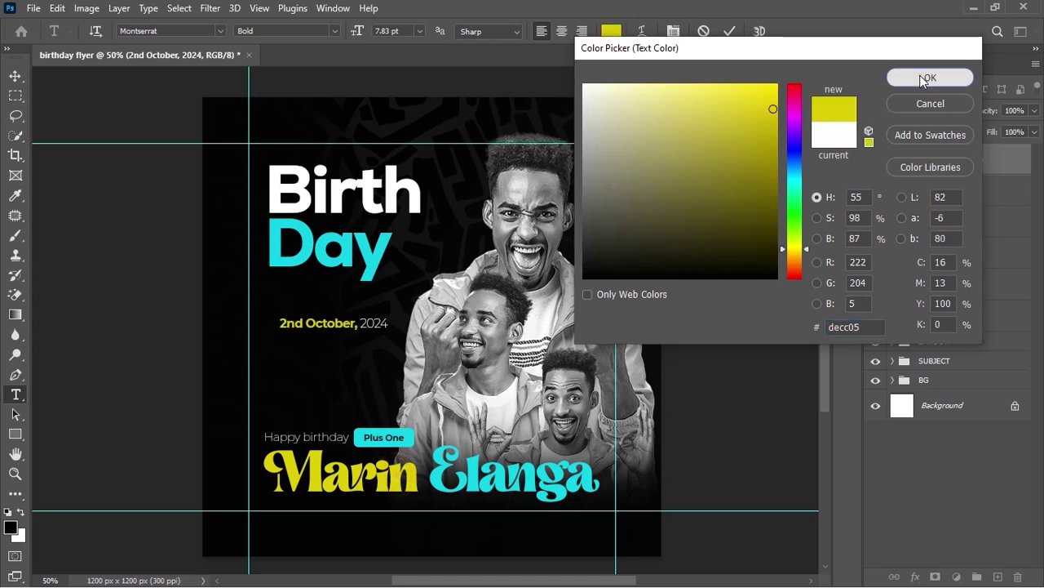
pyautogui.click(734, 31)
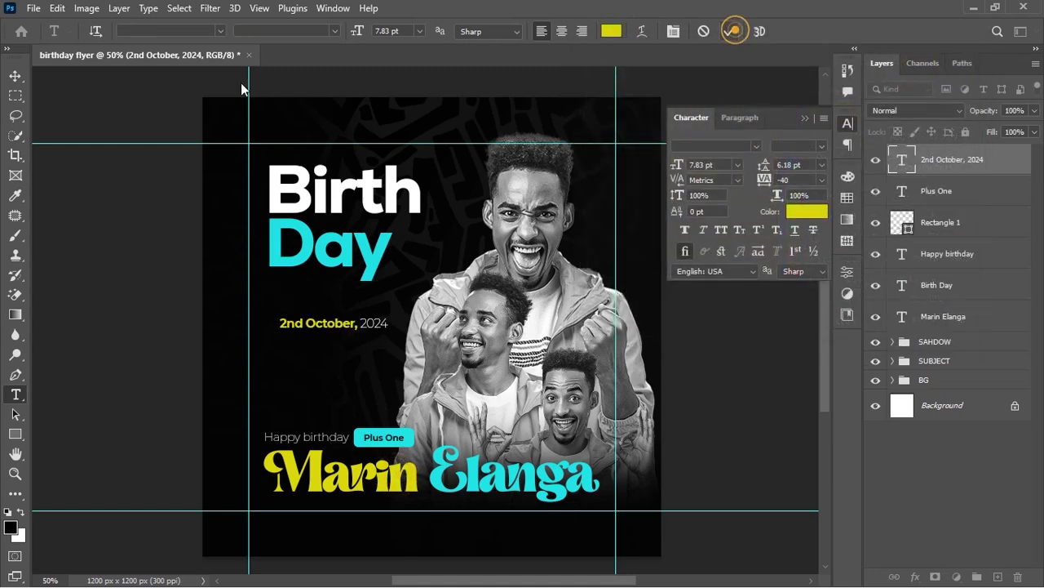
pyautogui.click(13, 79)
# Scale the 2nd October, 2024 date down and move it above the Birth Day heading
pyautogui.hotkey('ctrl', 't')
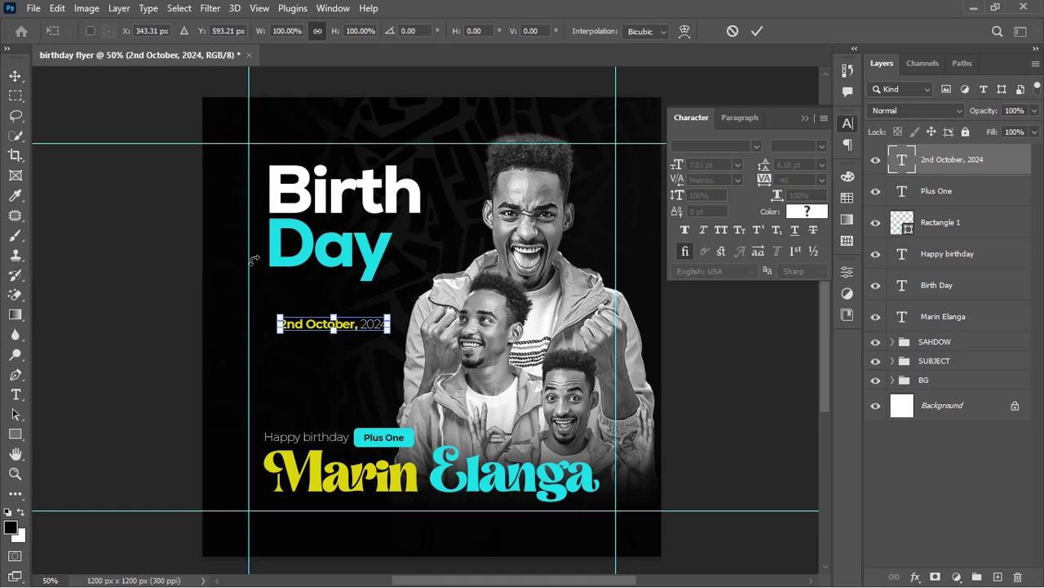
pyautogui.moveTo(389, 328); pyautogui.dragTo(342, 163)
pyautogui.press('Return')
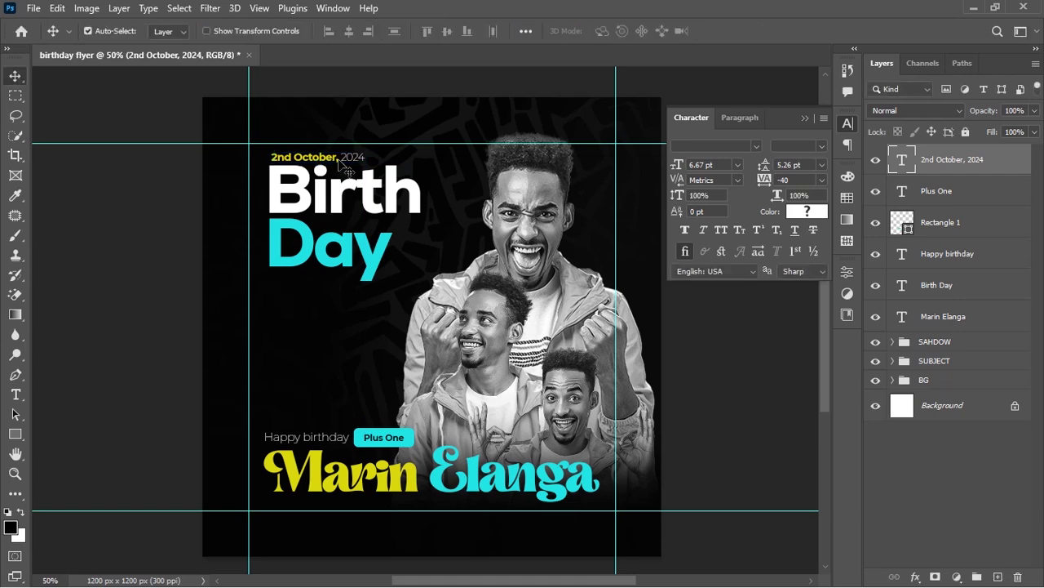
# Nudge the date up and left, hiding the guides briefly to check the layout
pyautogui.press('Up')
pyautogui.press('Up')
pyautogui.press('Up')
pyautogui.press('Up')
pyautogui.press('Left')
pyautogui.press('Left')
pyautogui.press('Left')
pyautogui.press('Left')
pyautogui.press('Up')
pyautogui.press('Up')
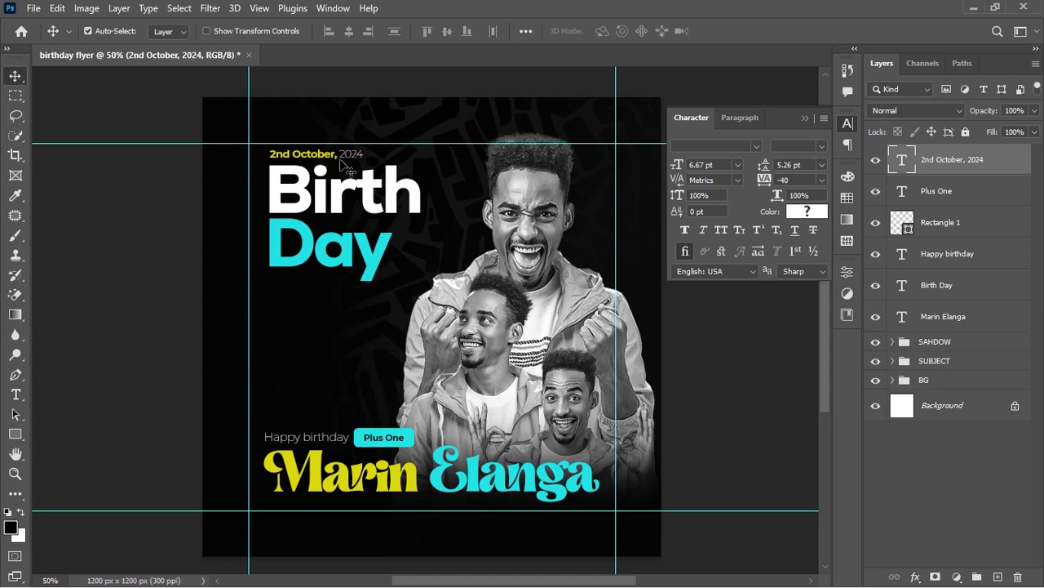
pyautogui.press('ctrl')
pyautogui.hotkey('ctrl', ';')
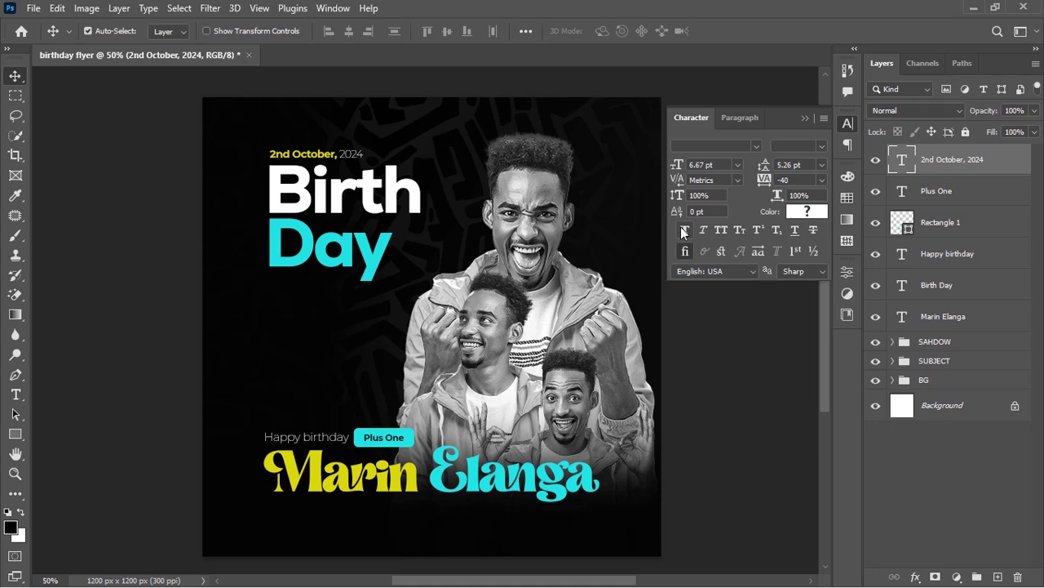
pyautogui.click(804, 119)
pyautogui.hotkey('ctrl', ';')
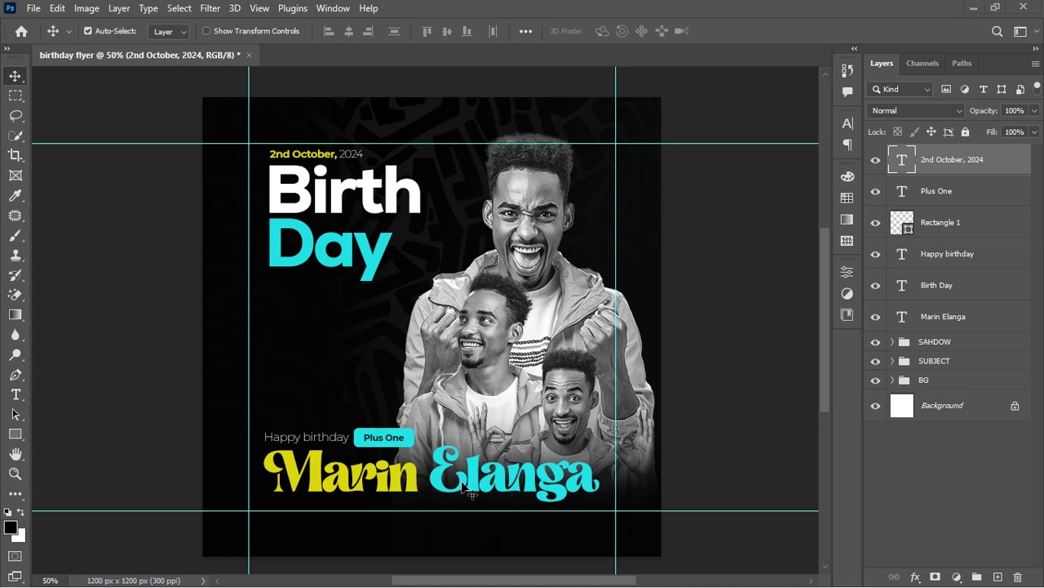
# Paste the 'Cheers to another year!' tagline as a new text line and colour it white
pyautogui.click(17, 395)
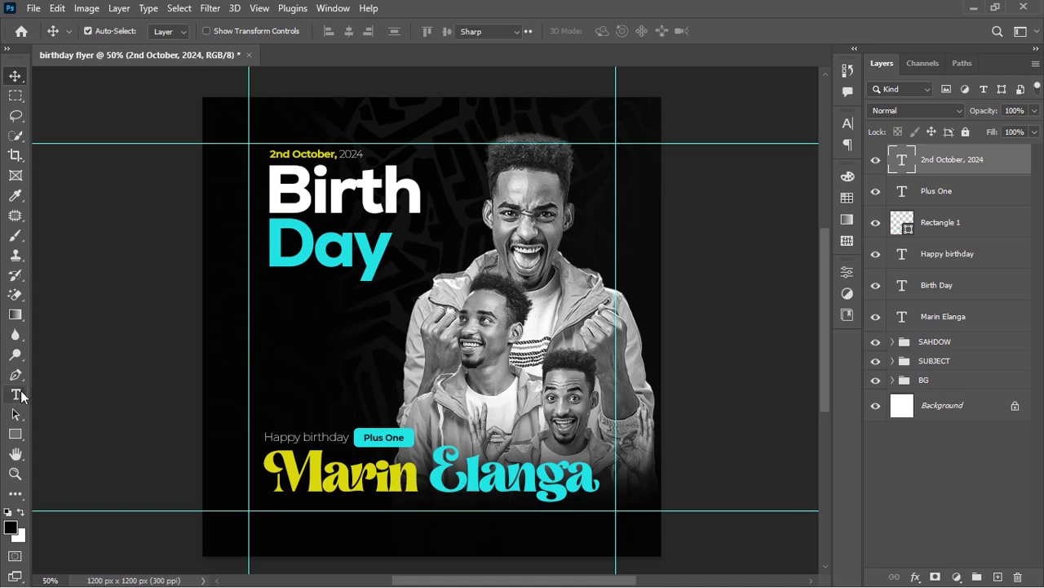
pyautogui.click(337, 390)
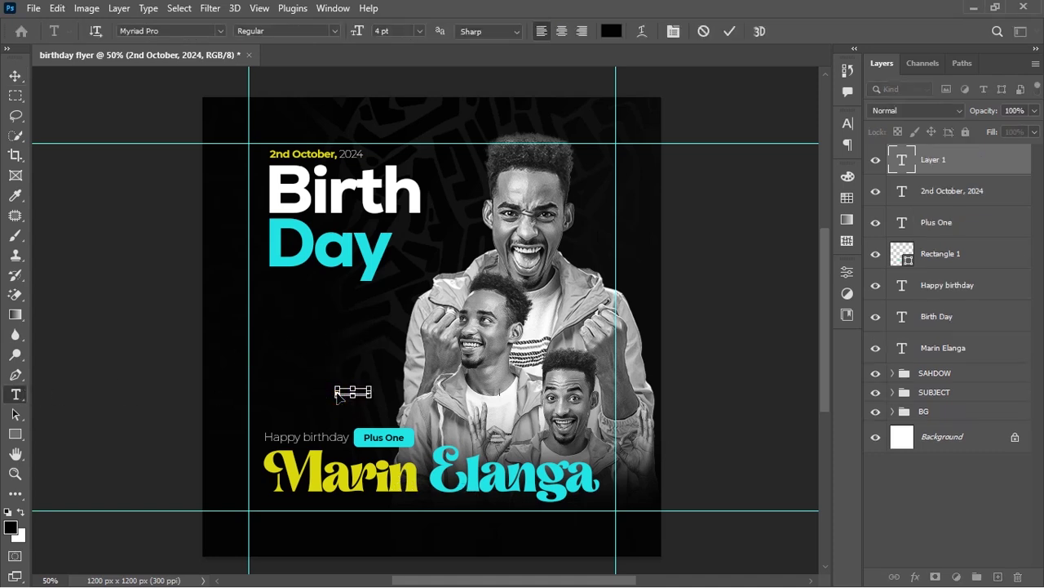
pyautogui.write('Cheers to another year! May your birthday be as amazing as you are')
pyautogui.hotkey('ctrl', 'Return')
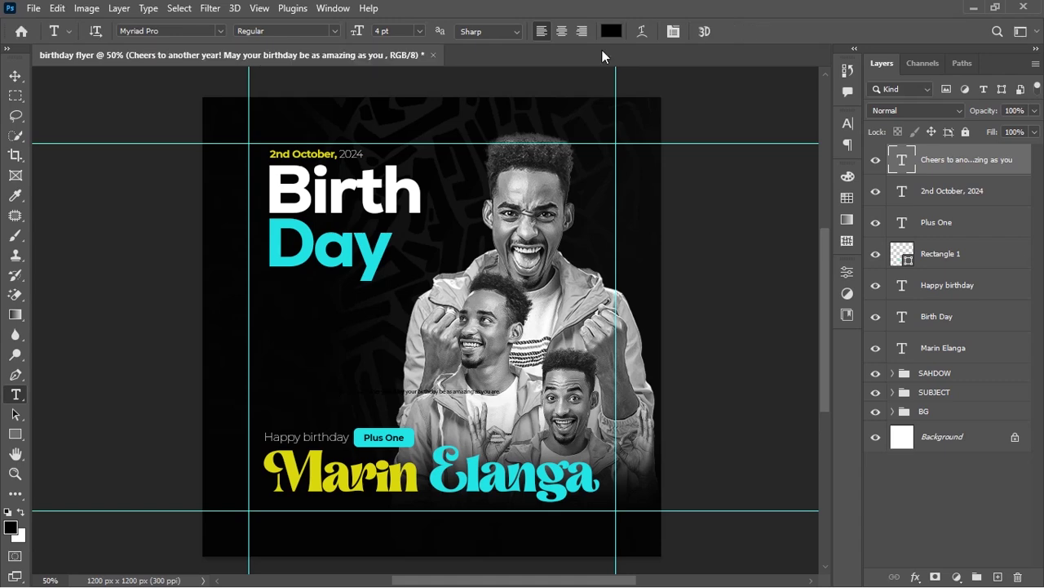
pyautogui.click(612, 31)
pyautogui.moveTo(629, 201); pyautogui.dragTo(583, 84)
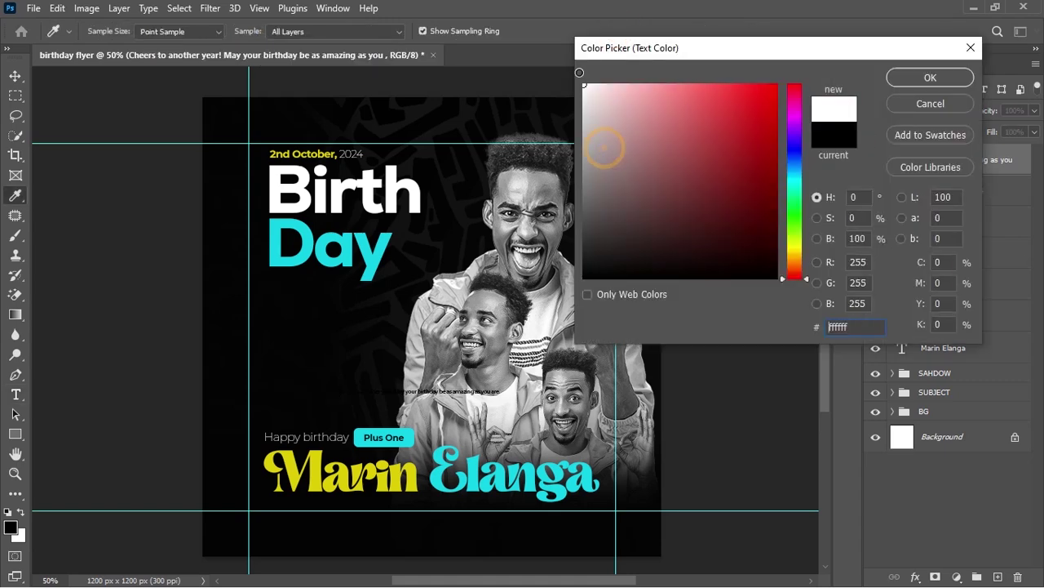
pyautogui.click(959, 83)
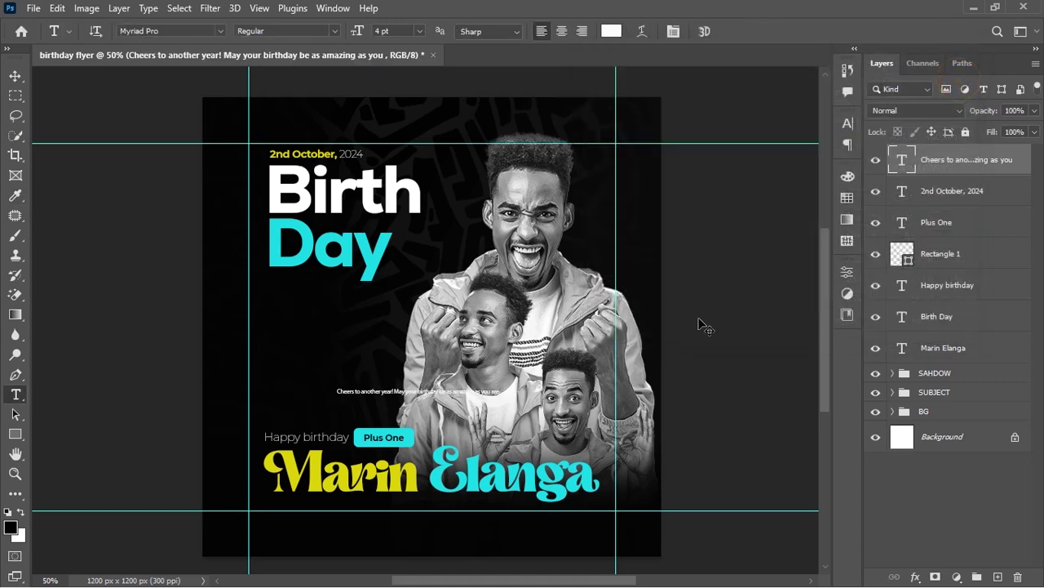
pyautogui.hotkey('ctrl', 't')
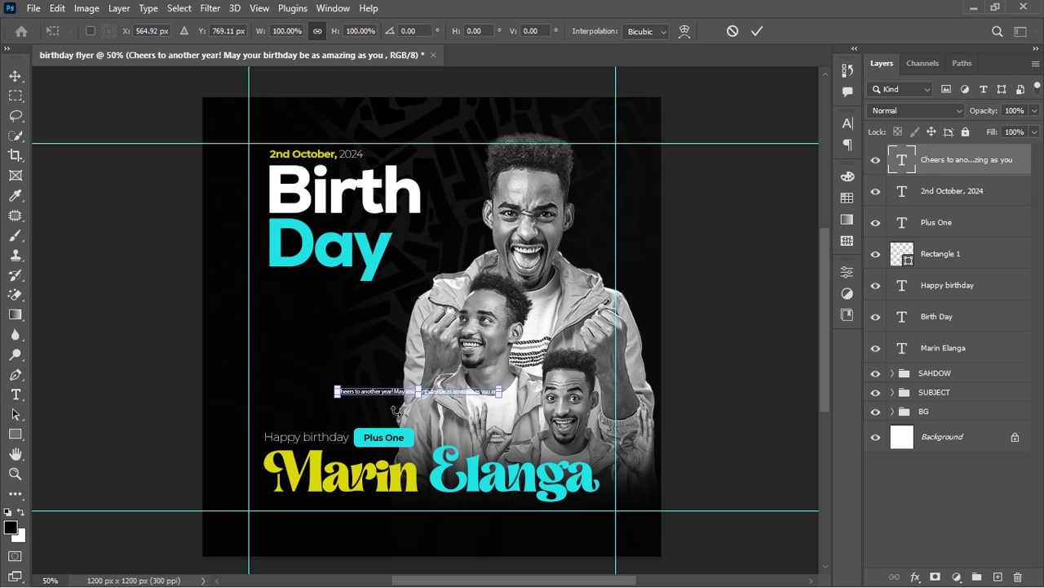
pyautogui.moveTo(337, 396); pyautogui.dragTo(292, 395)
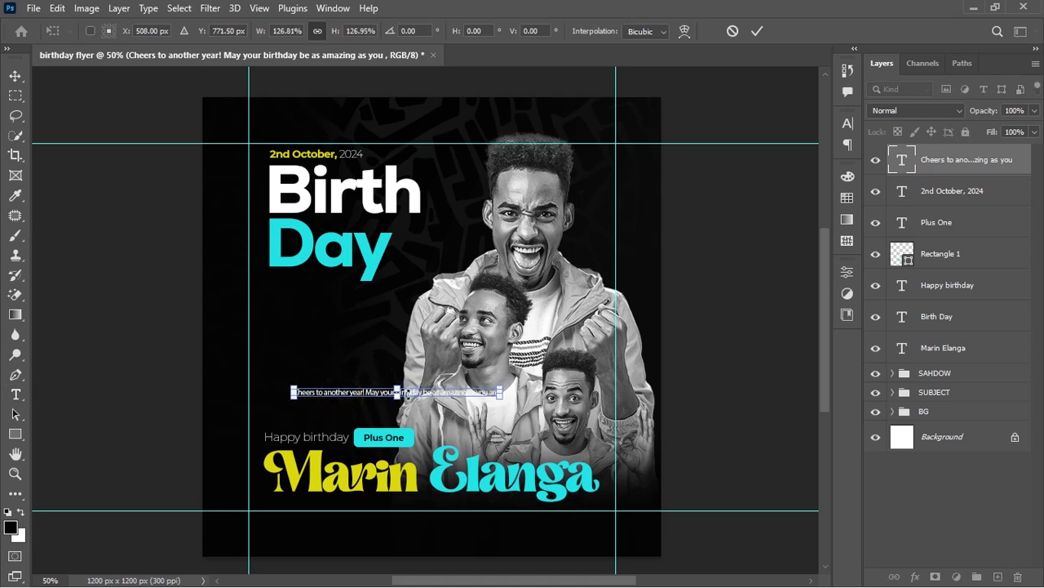
pyautogui.moveTo(419, 399); pyautogui.dragTo(395, 507)
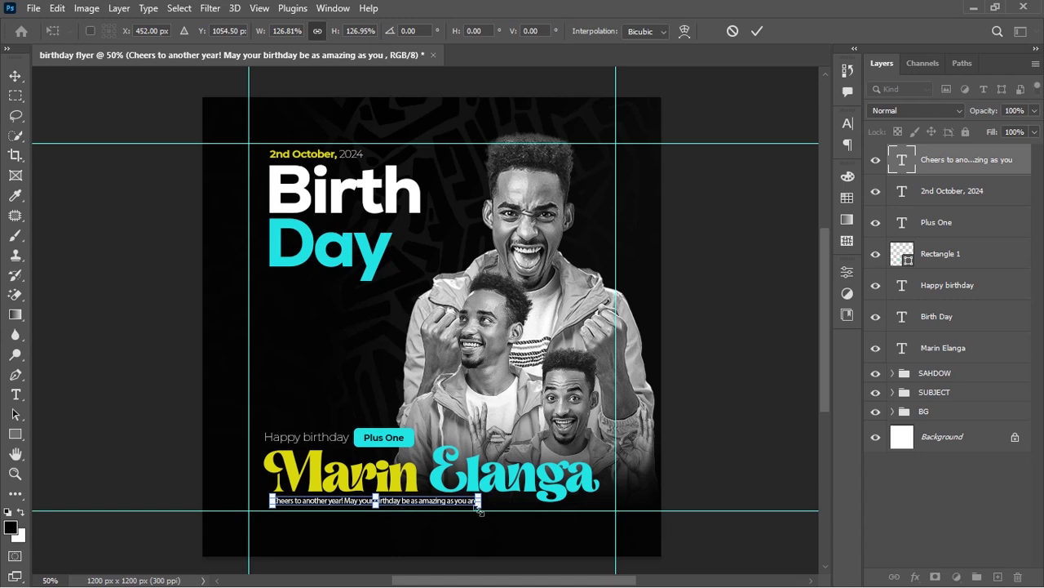
pyautogui.moveTo(482, 508); pyautogui.dragTo(534, 508)
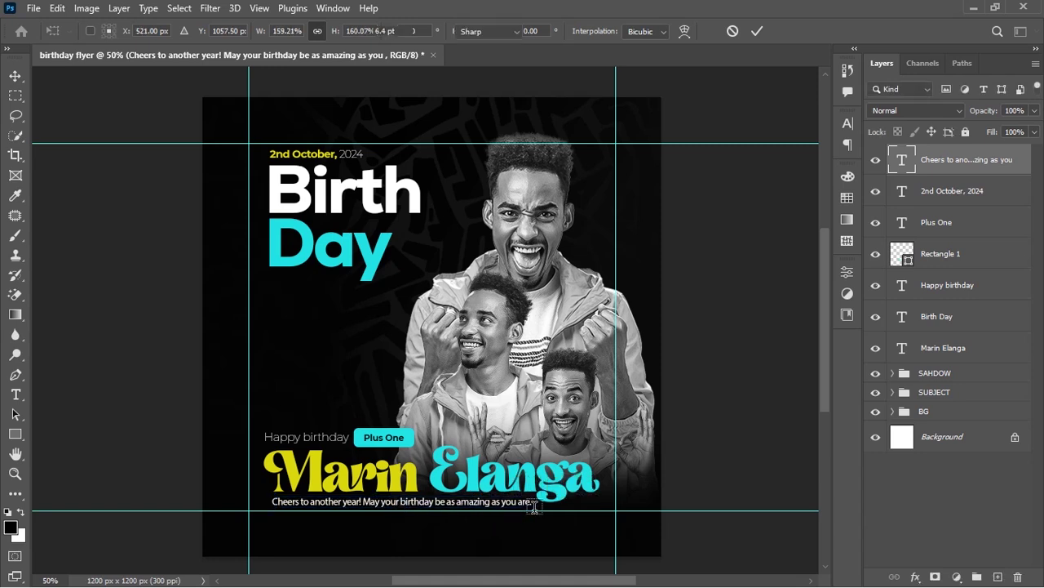
pyautogui.press('Return')
pyautogui.press('v')
pyautogui.press('Up')
pyautogui.press('Up')
pyautogui.press('Up')
pyautogui.press('Up')
pyautogui.press('Up')
pyautogui.press('Right')
pyautogui.press('Right')
pyautogui.press('Right')
pyautogui.press('Right')
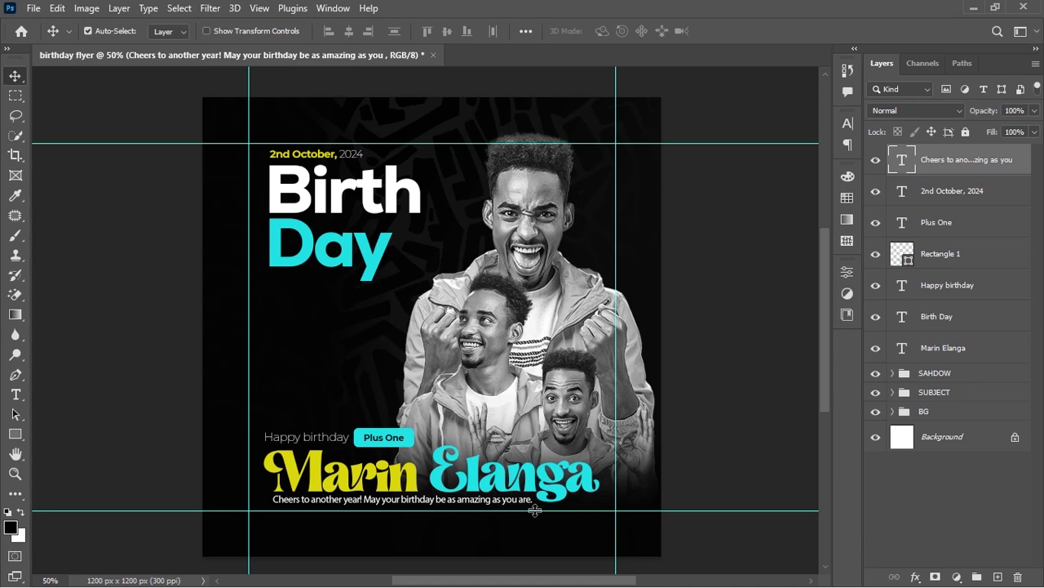
pyautogui.press('Up')
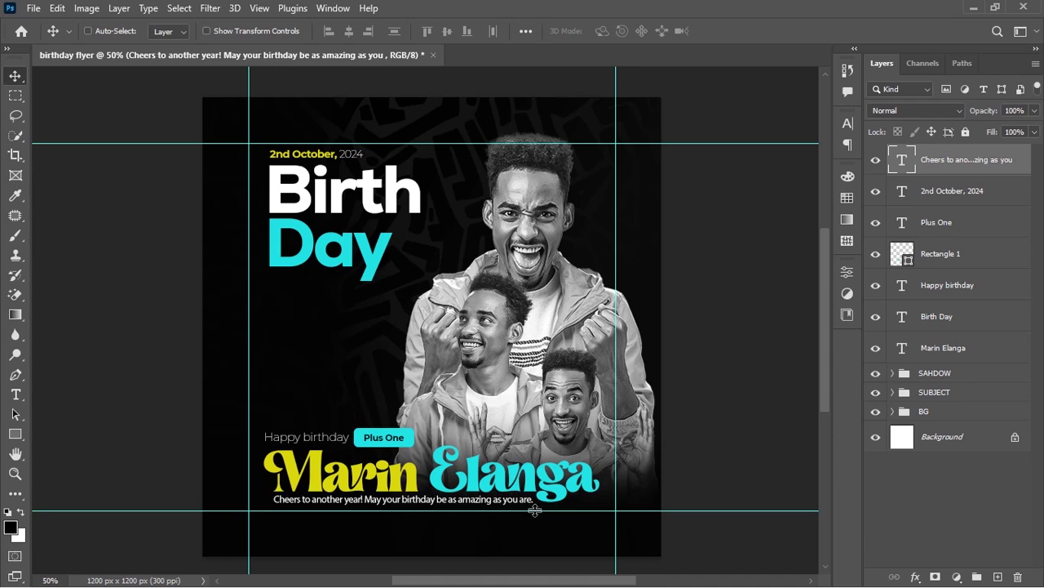
pyautogui.hotkey('ctrl', ';')
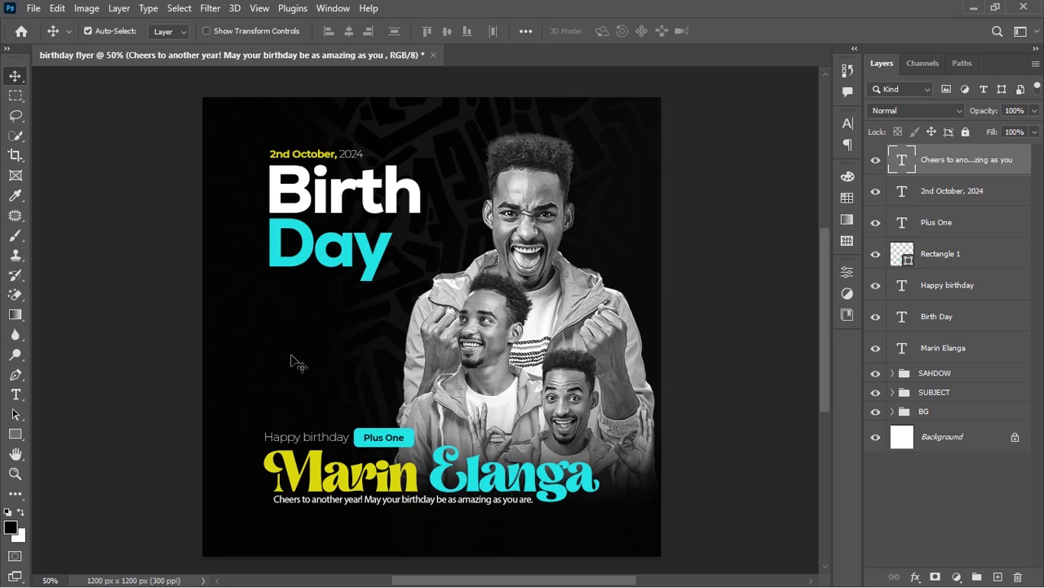
# Select the top man's cutout layer, scale it up to about 192%, and shift it slightly down
pyautogui.keyDown('ctrl'); pyautogui.click(228, 320); pyautogui.keyUp('ctrl')
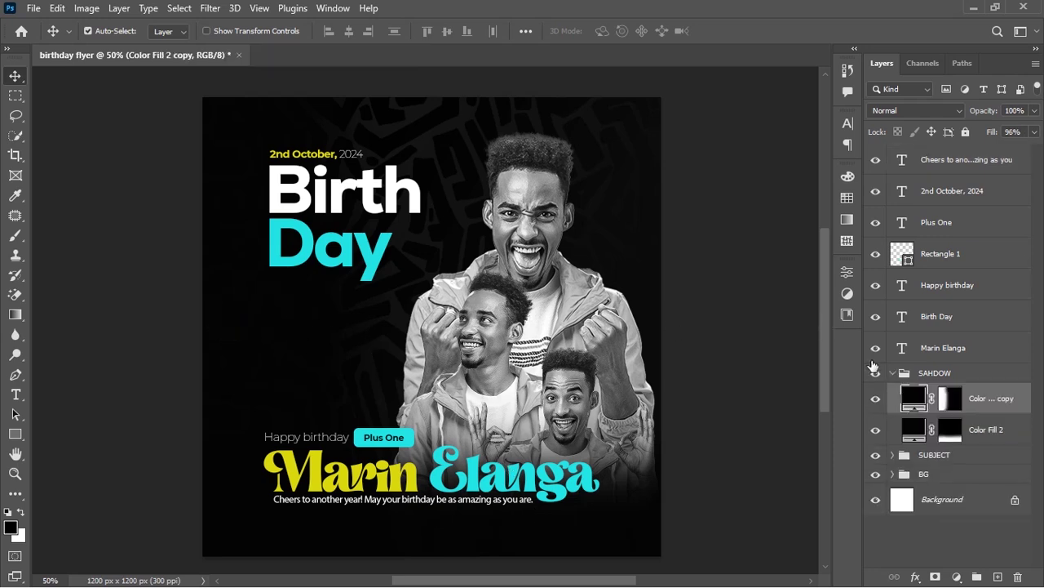
pyautogui.click(897, 373)
pyautogui.click(893, 373)
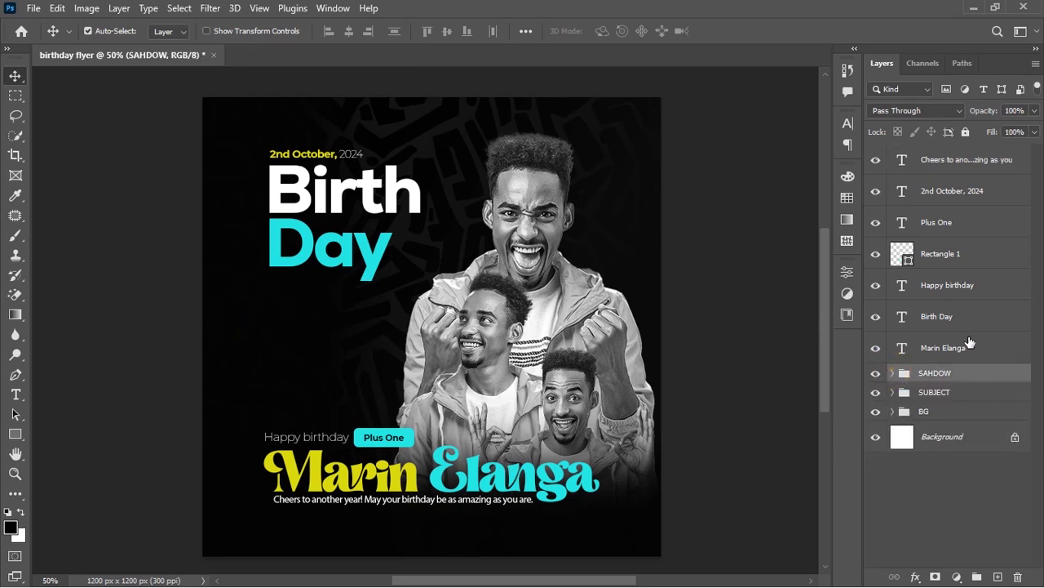
pyautogui.click(956, 343)
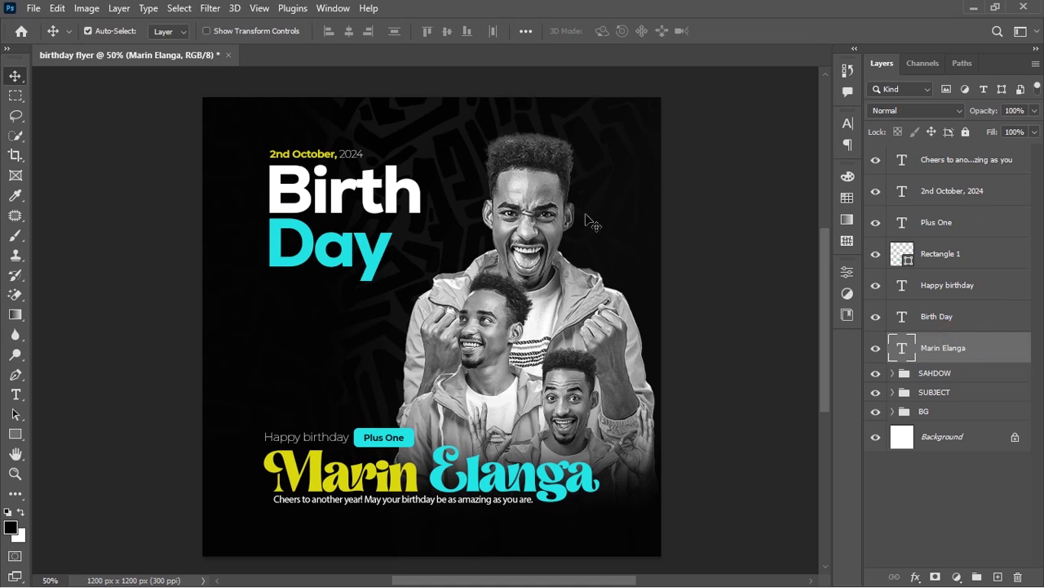
pyautogui.click(547, 201)
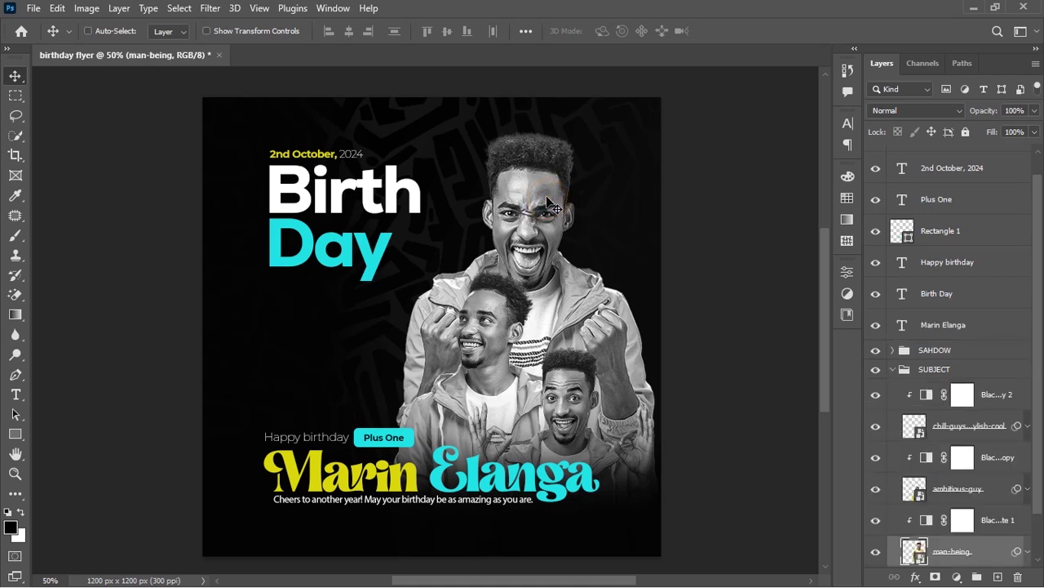
pyautogui.hotkey('ctrl', 't')
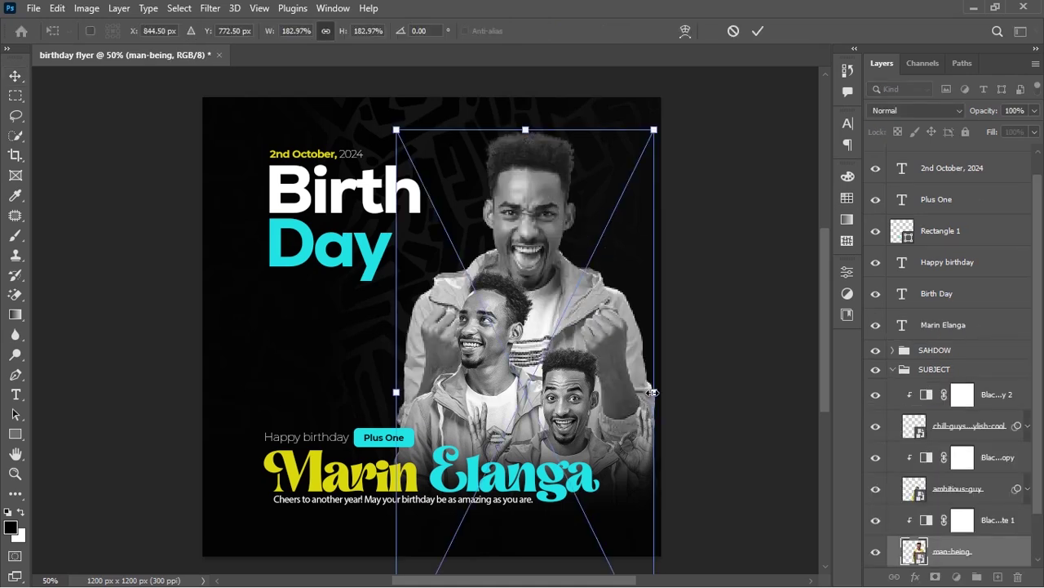
pyautogui.moveTo(653, 392); pyautogui.dragTo(660, 395)
pyautogui.moveTo(570, 286); pyautogui.dragTo(566, 293)
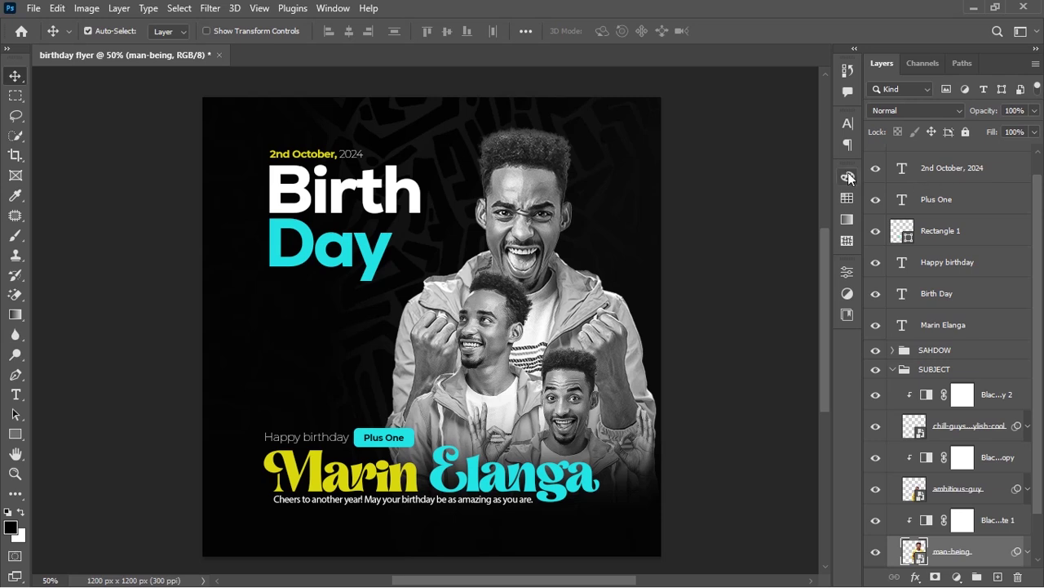
pyautogui.click(250, 328)
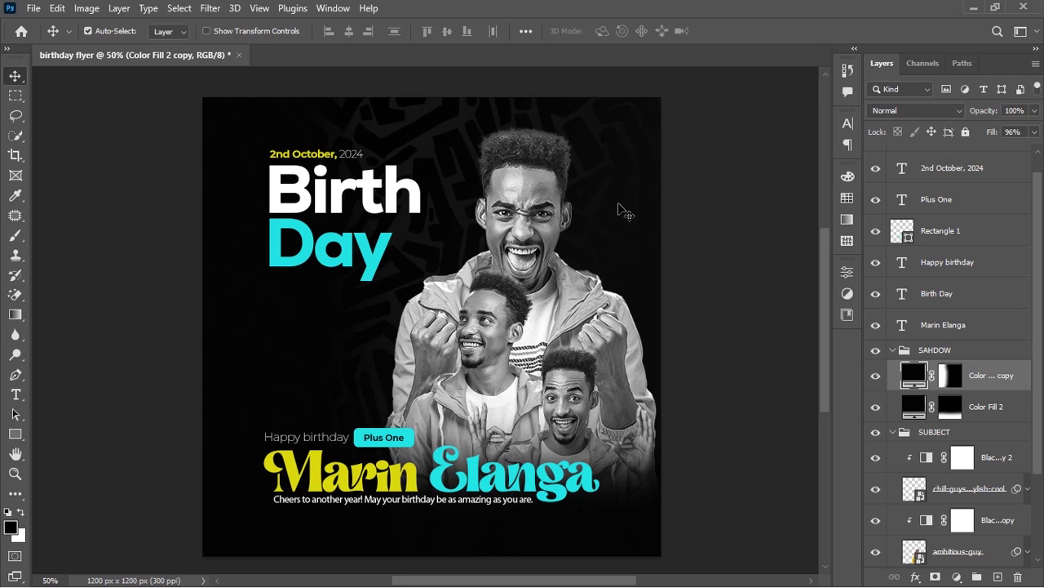
# Drop Color Fill 2 copy's Fill to roughly 80–84%, then fold away the SAHDOW and SUBJECT groups
pyautogui.moveTo(994, 133); pyautogui.dragTo(993, 133)
pyautogui.moveTo(1000, 133); pyautogui.dragTo(993, 134)
pyautogui.click(957, 173)
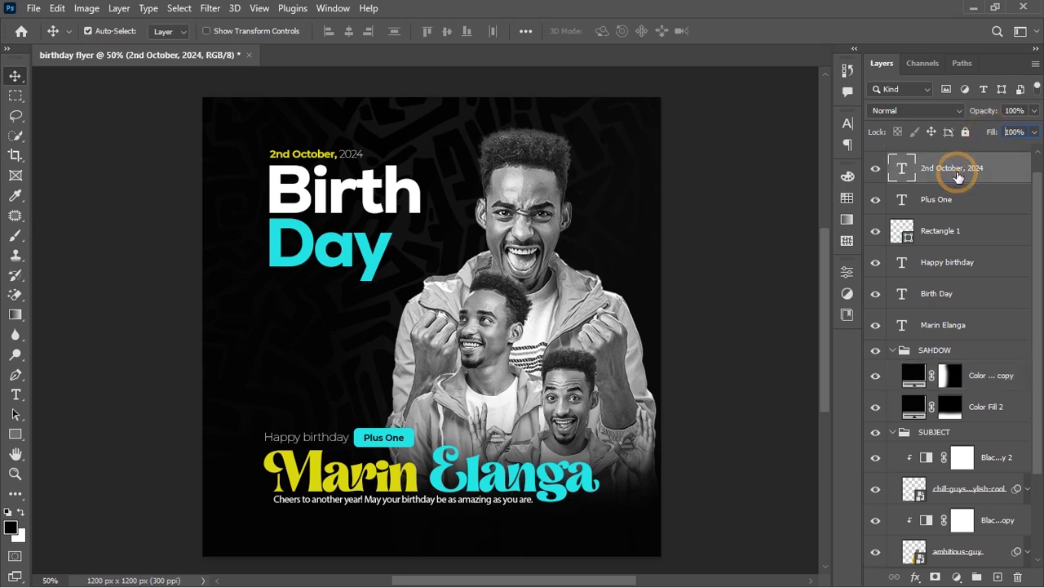
pyautogui.click(894, 349)
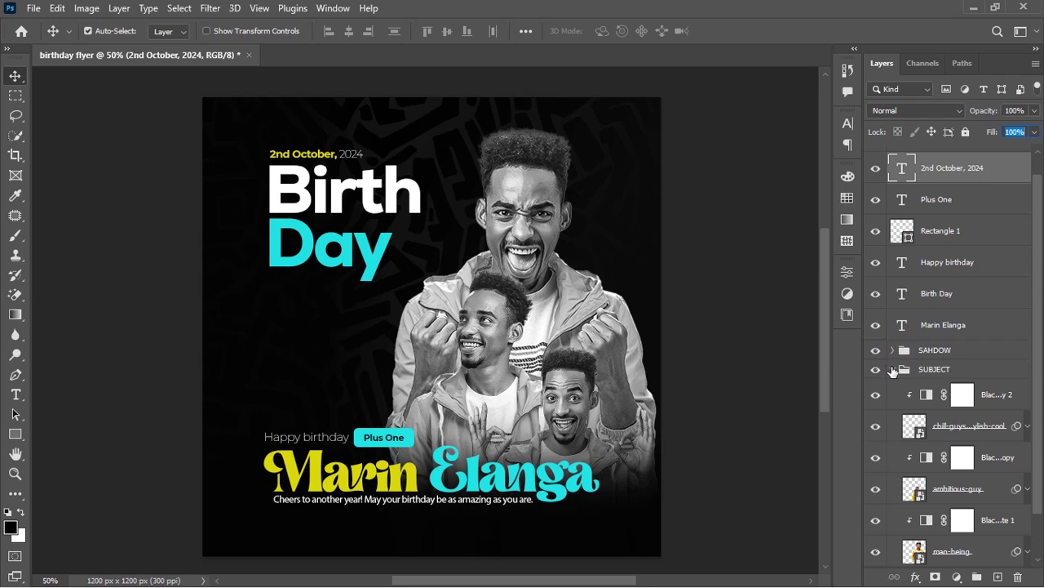
pyautogui.click(892, 369)
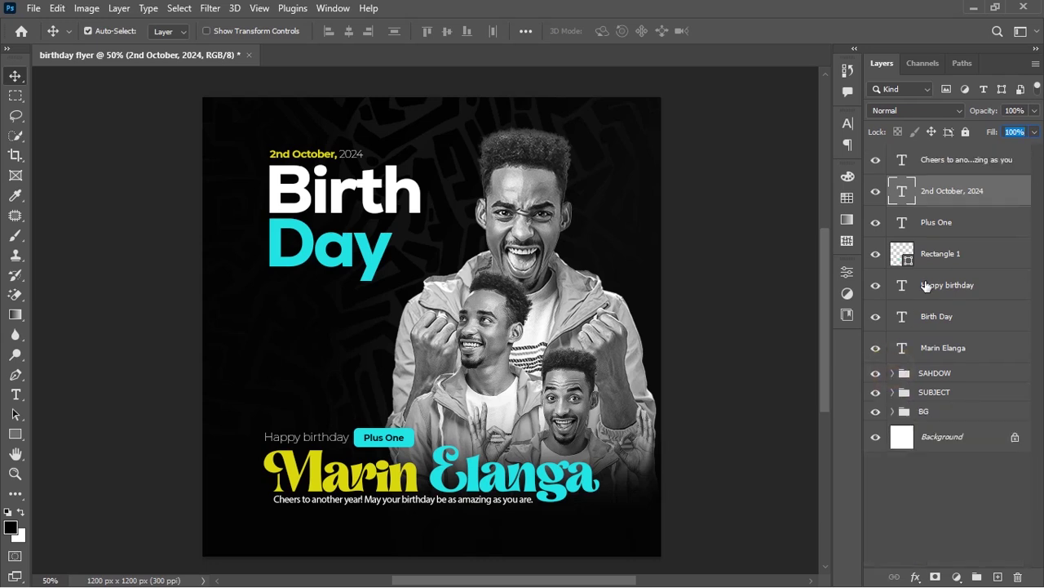